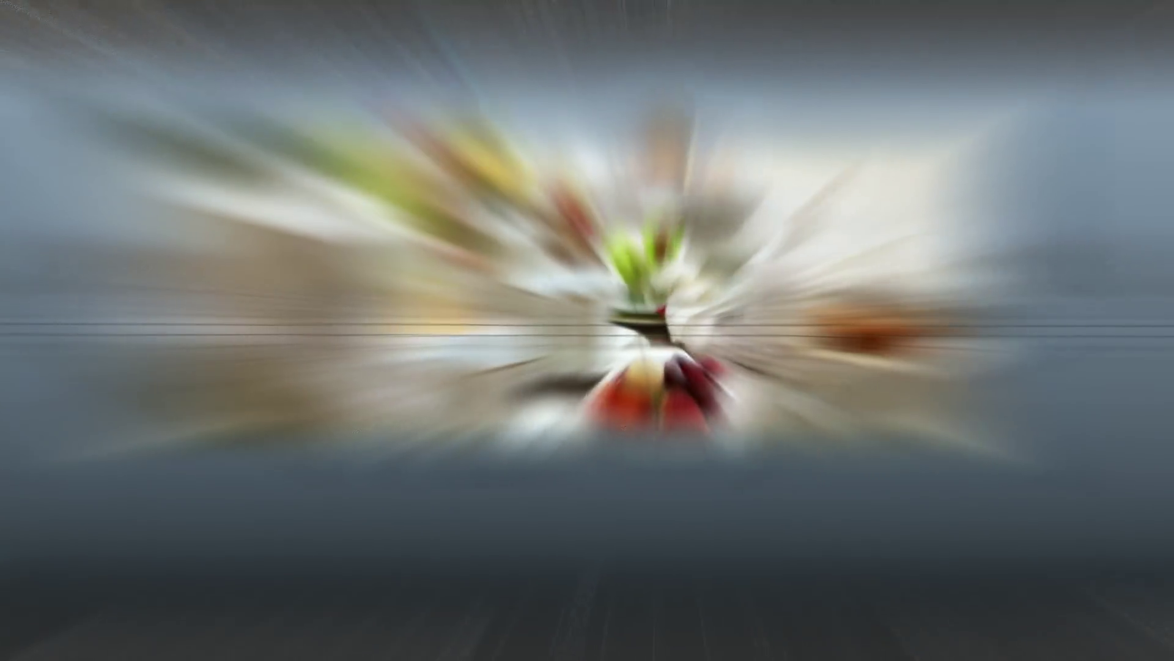
# Step: Create a polygon cylinder at the centre of the grid
pyautogui.press('w')
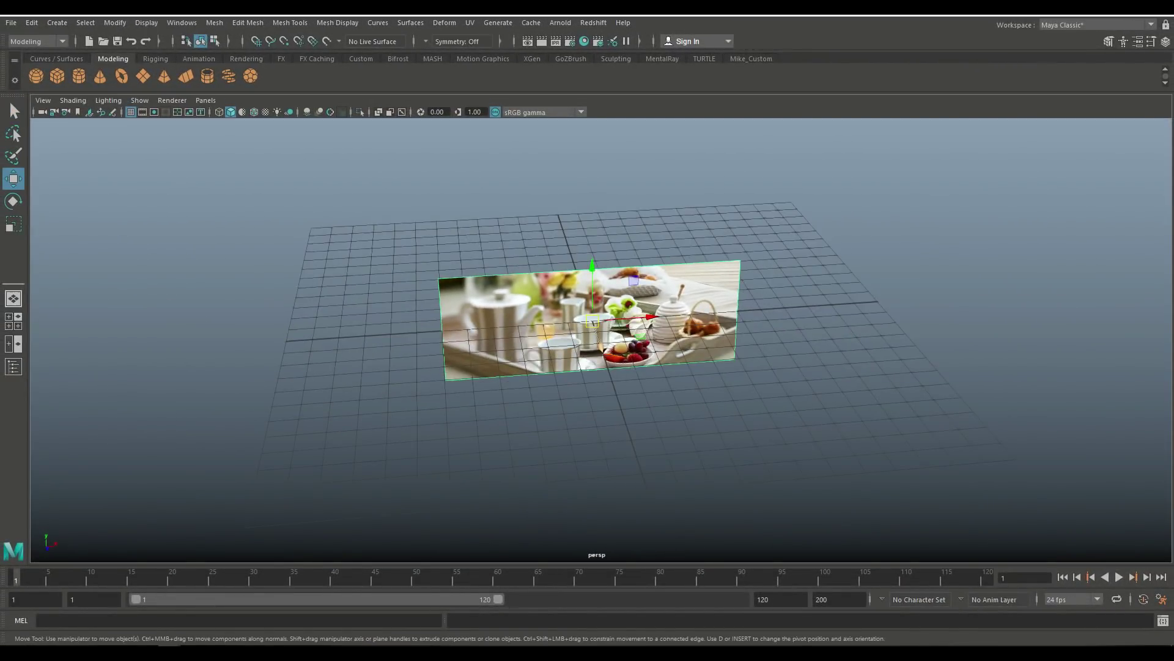
pyautogui.moveTo(591, 335); pyautogui.dragTo(541, 157)
pyautogui.click(79, 76)
pyautogui.press('f')
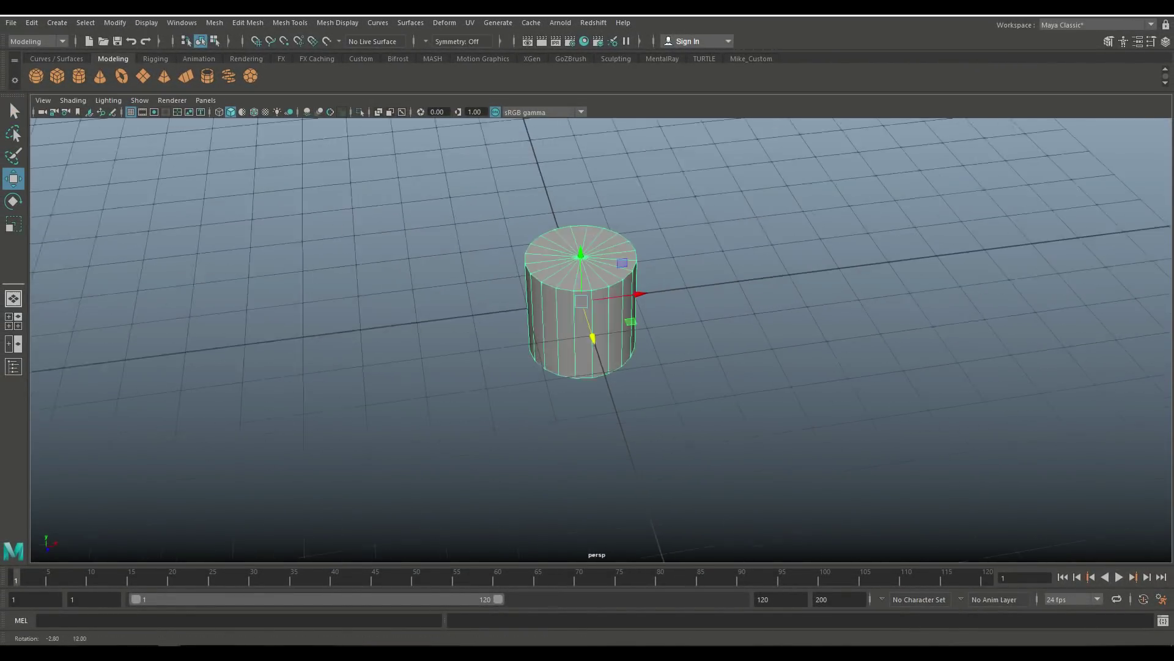
pyautogui.press('space')
pyautogui.press('space')
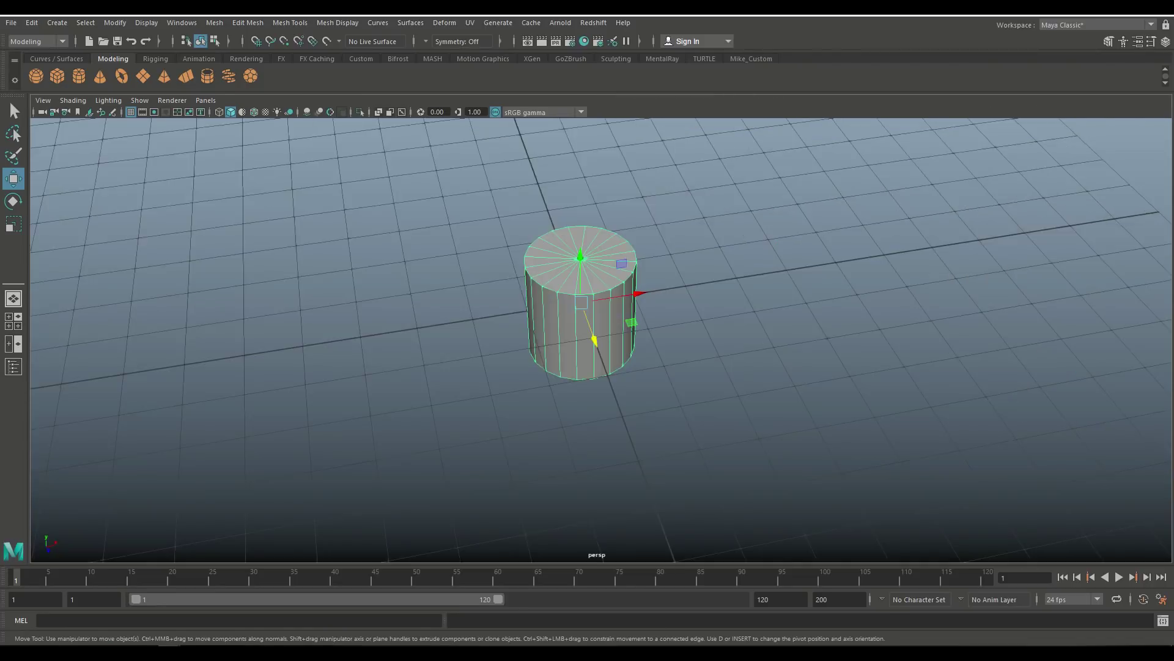
# Step: Delete the cylinder's top cap faces to open the cup
pyautogui.press('Escape')
pyautogui.moveTo(397, 194); pyautogui.dragTo(720, 301)
pyautogui.press('Delete')
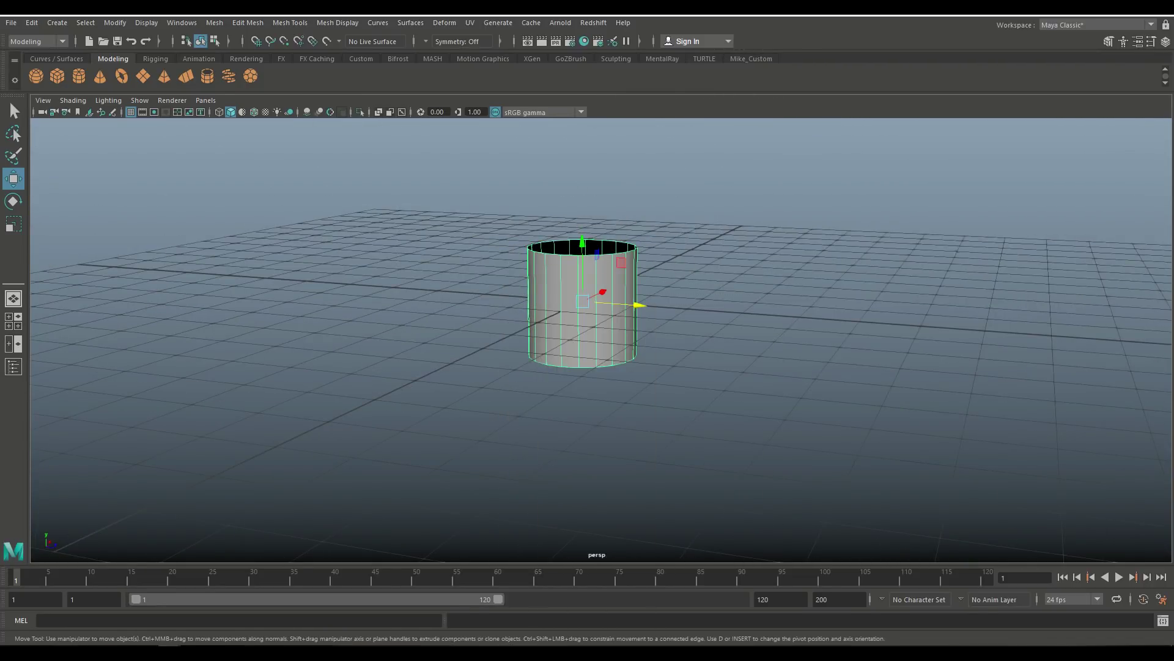
# Step: Insert six evenly spaced horizontal edge loops around the cylinder's wall with the Insert Edge Loop tool
pyautogui.click(290, 22)
pyautogui.click(404, 115)
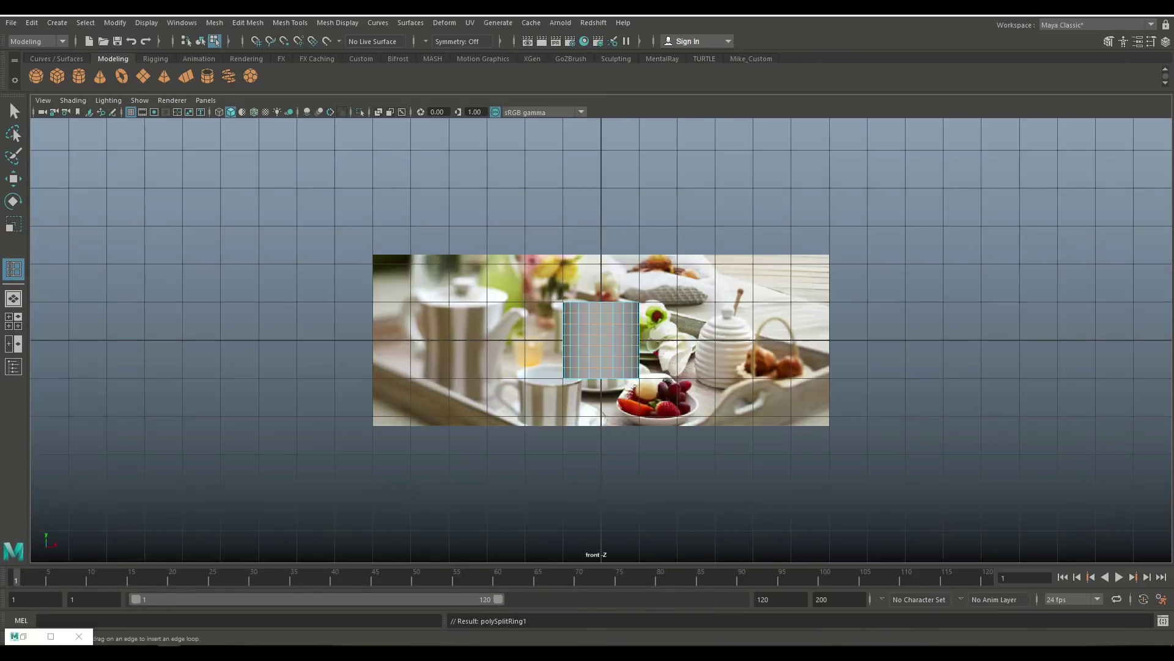
pyautogui.scroll(3, 601, 340)
pyautogui.press('q')
# Step: Move the reference image up in the front view until it sits above the cylinder
pyautogui.hotkey('ctrl', 'a')
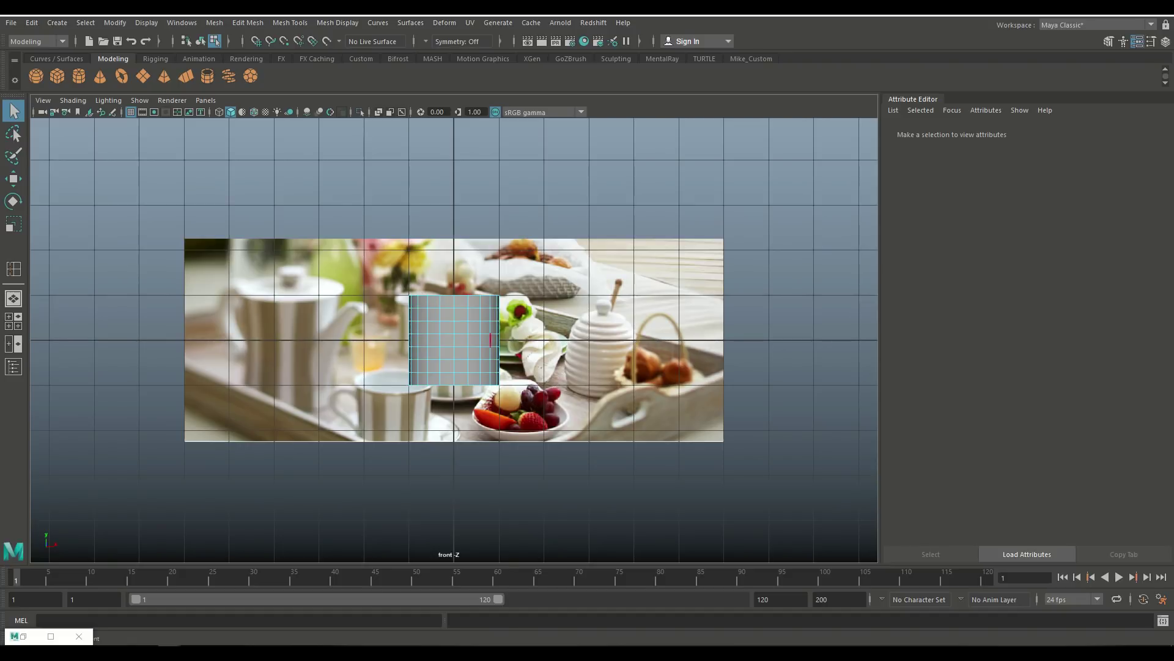
pyautogui.click(456, 416)
pyautogui.press('w')
pyautogui.moveTo(454, 306); pyautogui.dragTo(454, 185)
# Step: Flare the cylinder's wall by scaling its upper three vertex rings slightly outward in the front view
pyautogui.click(454, 340)
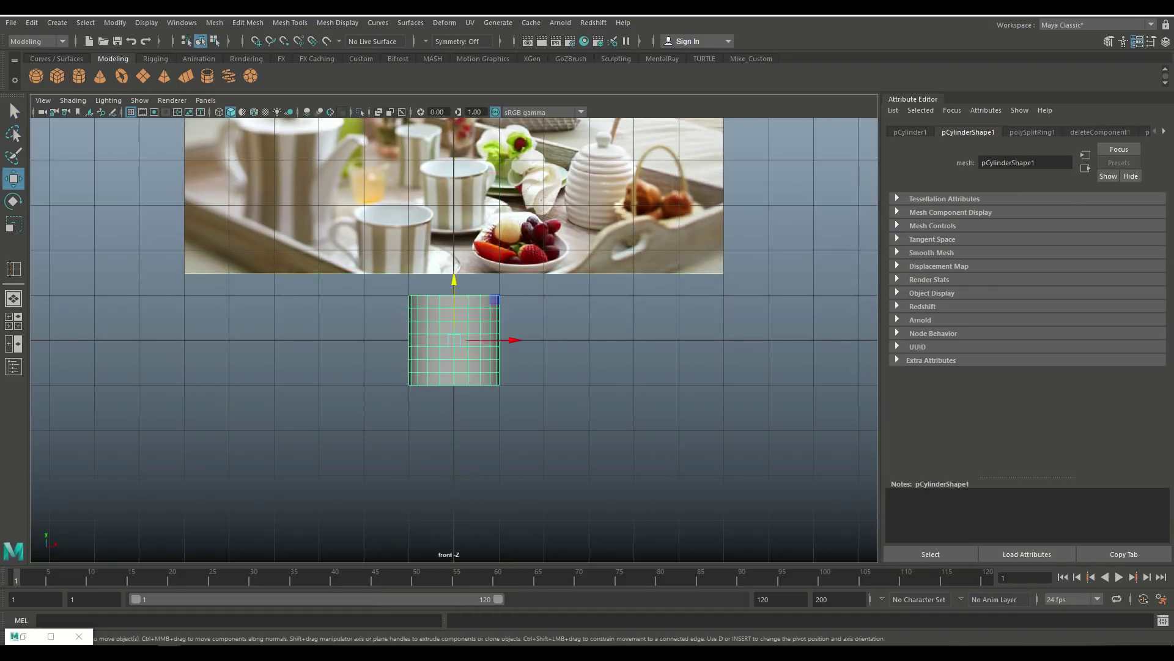
pyautogui.scroll(3, 454, 339)
pyautogui.keyDown('alt'); pyautogui.moveTo(389, 226); pyautogui.dragTo(456, 303, button='middle'); pyautogui.keyUp('alt')
pyautogui.moveTo(456, 303); pyautogui.dragTo(413, 298, button='right')
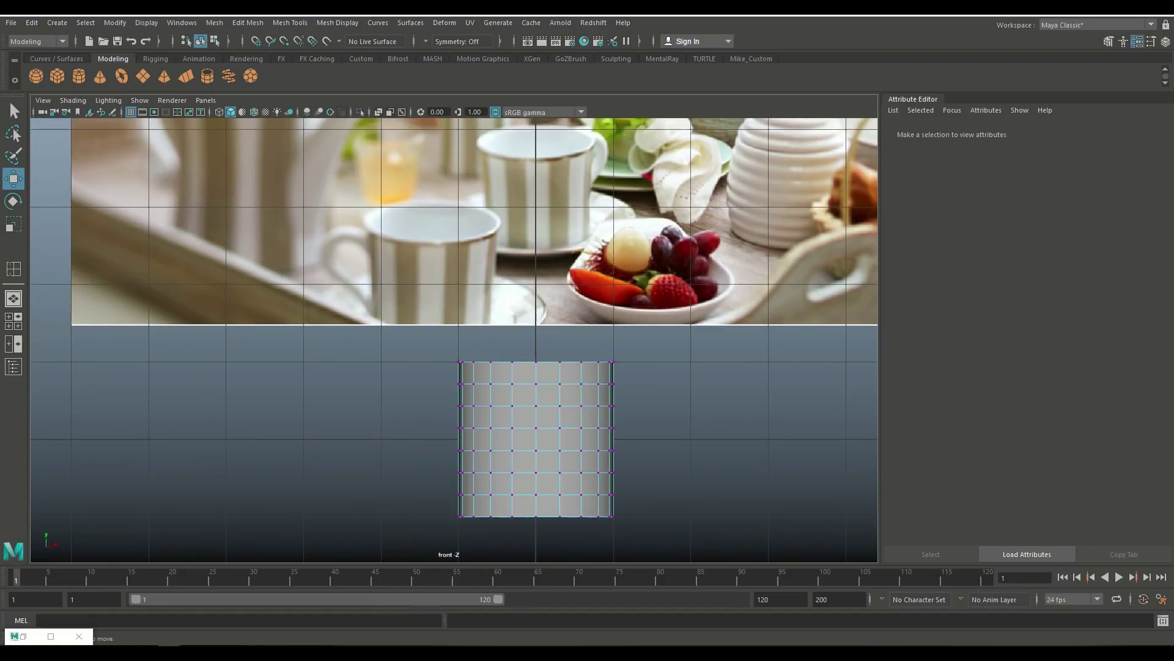
pyautogui.moveTo(428, 346); pyautogui.dragTo(639, 375)
pyautogui.press('r')
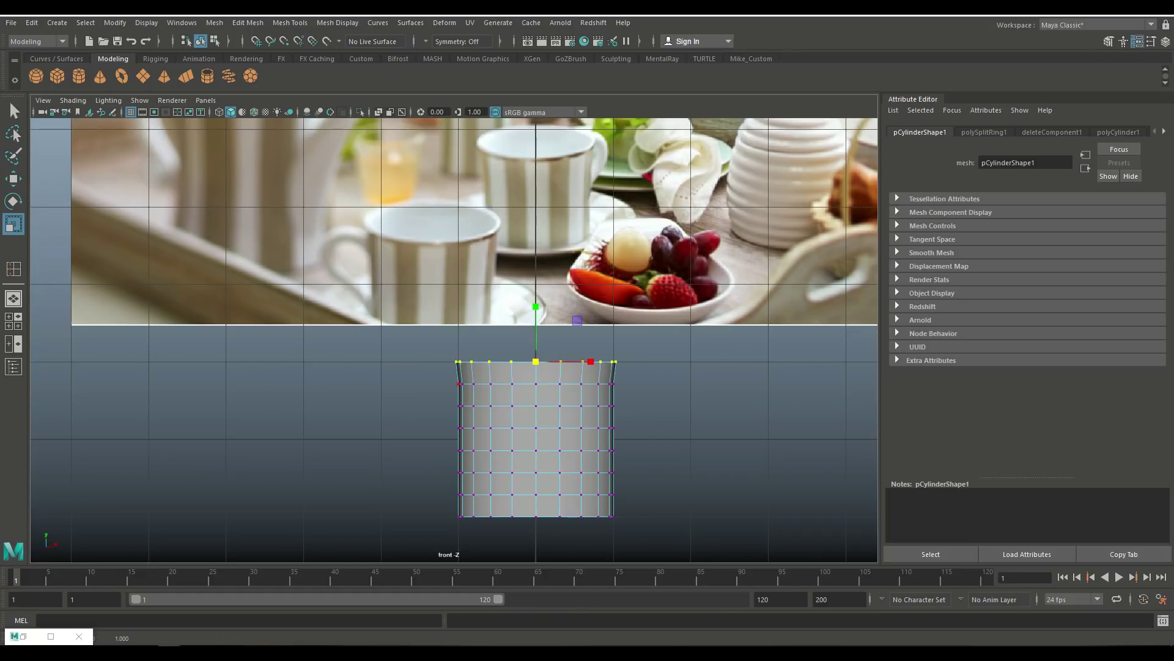
pyautogui.press('Down')
pyautogui.press('Down')
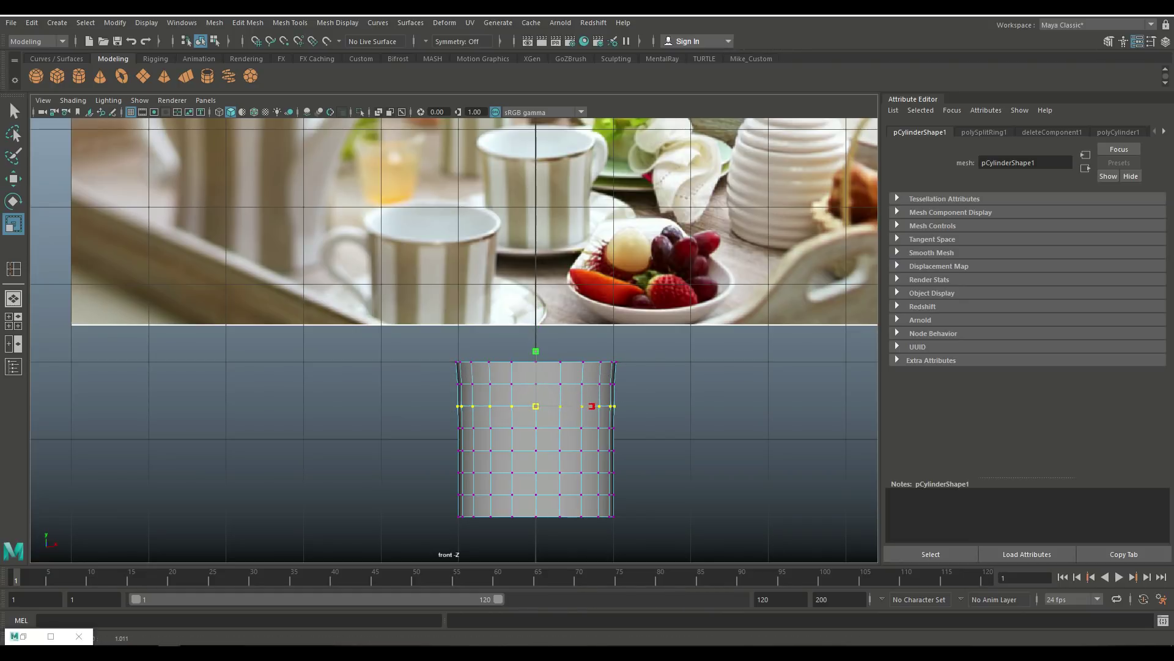
# Step: Bevel the edge loop around the cylinder's base with a fraction of 0.1
pyautogui.click(14, 316)
pyautogui.press('space')
pyautogui.press('f')
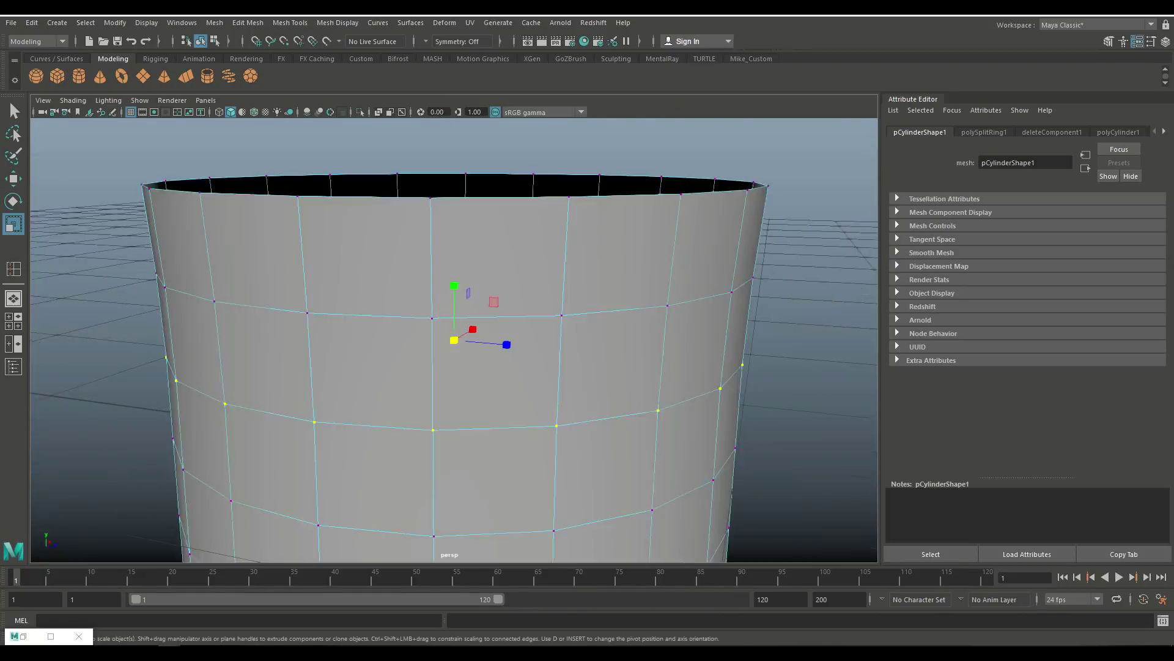
pyautogui.keyDown('alt'); pyautogui.moveTo(429, 276); pyautogui.dragTo(465, 298); pyautogui.keyUp('alt')
pyautogui.rightClick(465, 298)
pyautogui.click(465, 264)
pyautogui.doubleClick(459, 505)
pyautogui.click(248, 22)
pyautogui.click(269, 60)
# Step: Insert a single edge loop just below the cup's top rim
pyautogui.keyDown('alt'); pyautogui.moveTo(465, 297); pyautogui.dragTo(477, 287); pyautogui.keyUp('alt')
pyautogui.moveTo(477, 287); pyautogui.dragTo(428, 287, button='middle')
pyautogui.keyDown('alt'); pyautogui.moveTo(429, 287); pyautogui.dragTo(441, 318); pyautogui.keyUp('alt')
pyautogui.click(338, 23)
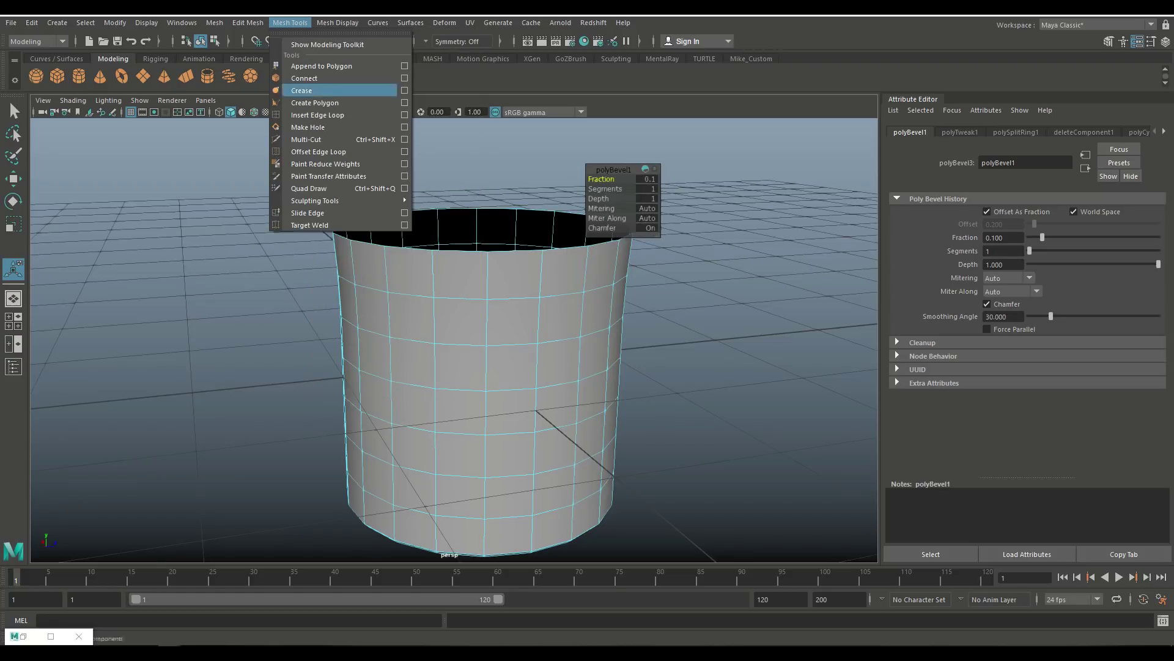
pyautogui.click(294, 42)
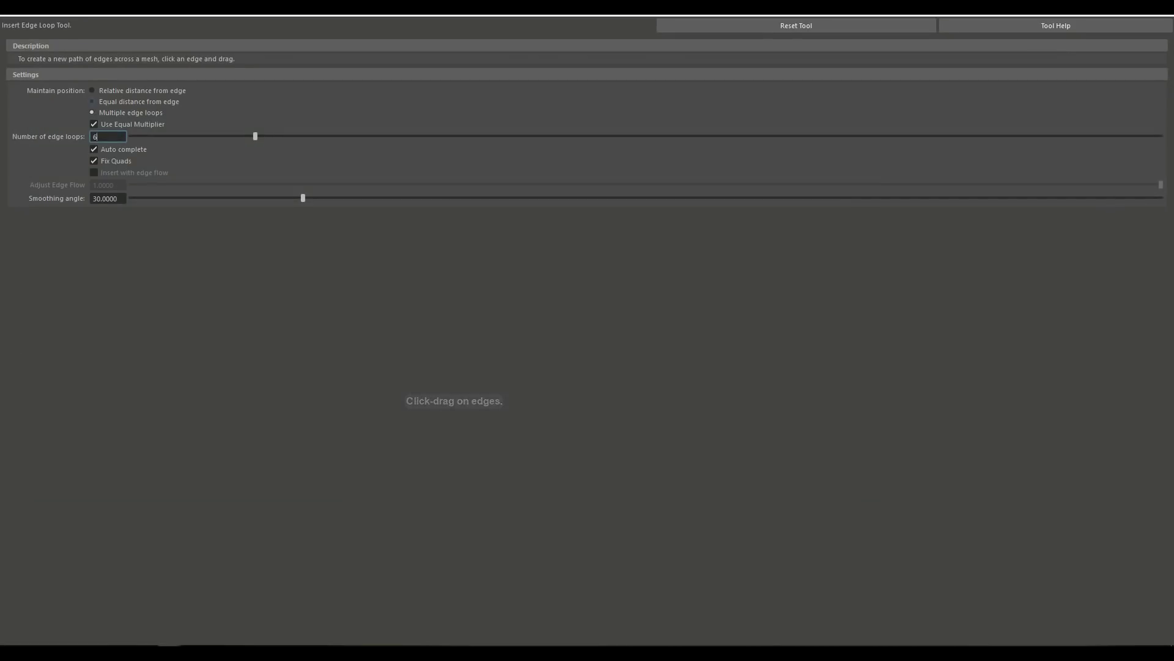
pyautogui.click(95, 100)
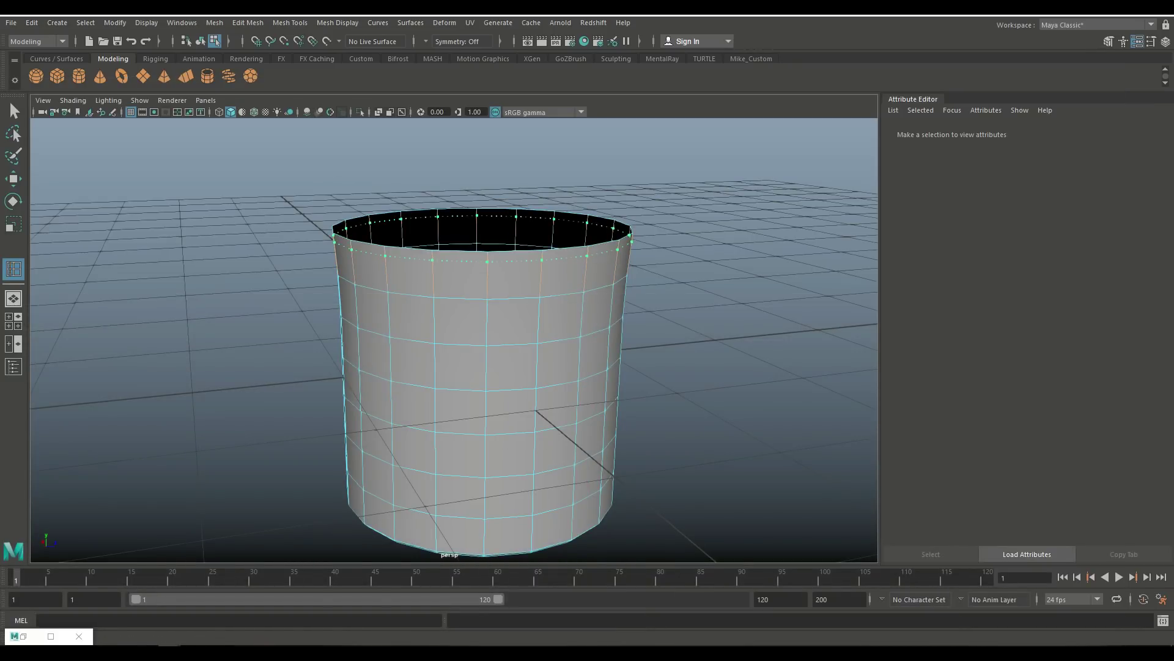
pyautogui.press('q')
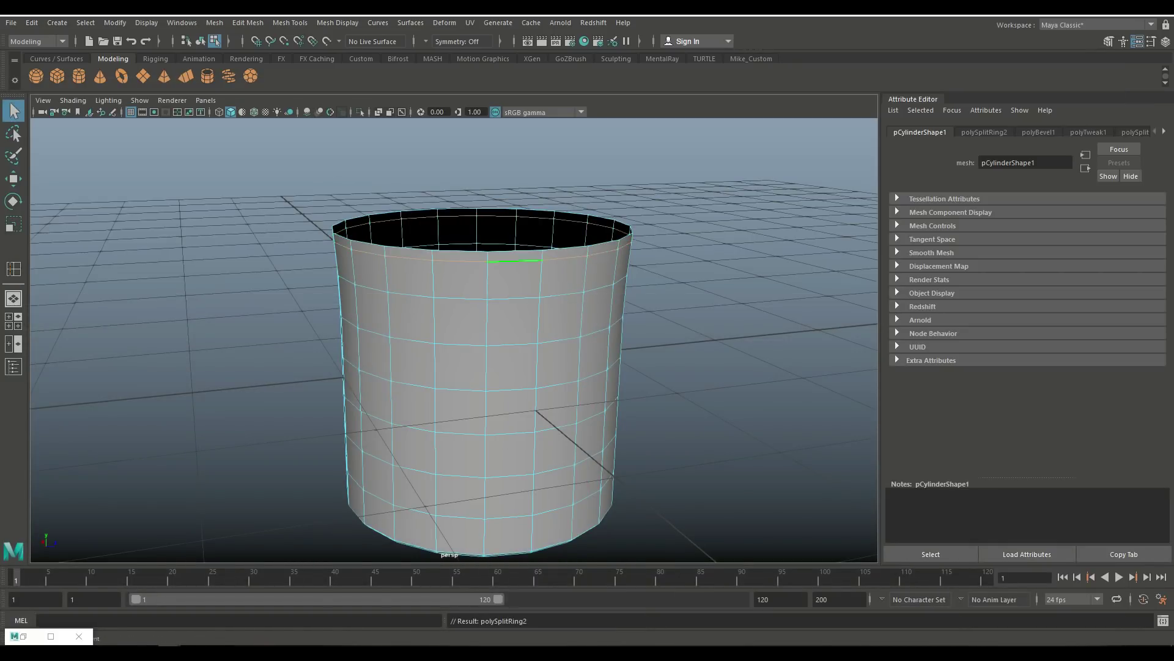
# Step: Extrude the cup's faces to give the wall depth, and extrude the outer rim's face ring with a thickness of 0.1
pyautogui.hotkey('ctrl', 'e')
pyautogui.press('Return')
pyautogui.moveTo(483, 248); pyautogui.dragTo(412, 270, button='right')
pyautogui.click(516, 256)
pyautogui.hotkey('ctrl', 'e')
pyautogui.write('0.1')
pyautogui.press('Return')
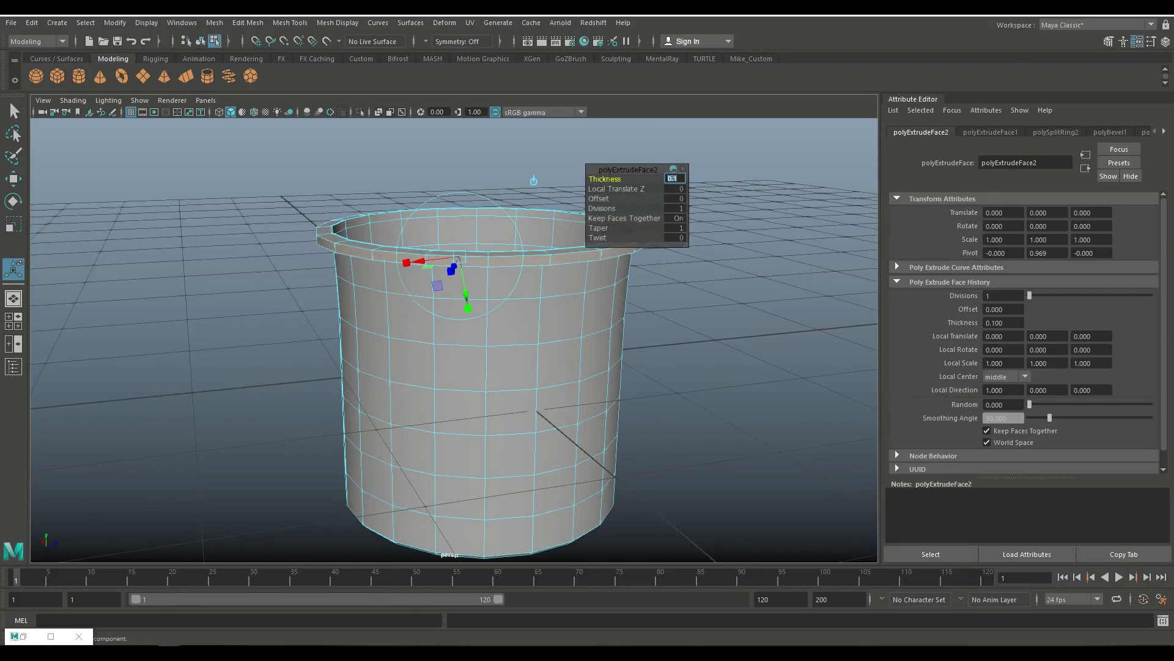
# Step: Preview the cup in smooth display and return it to the unsmoothed display
pyautogui.press('F8')
pyautogui.press('q')
pyautogui.press('3')
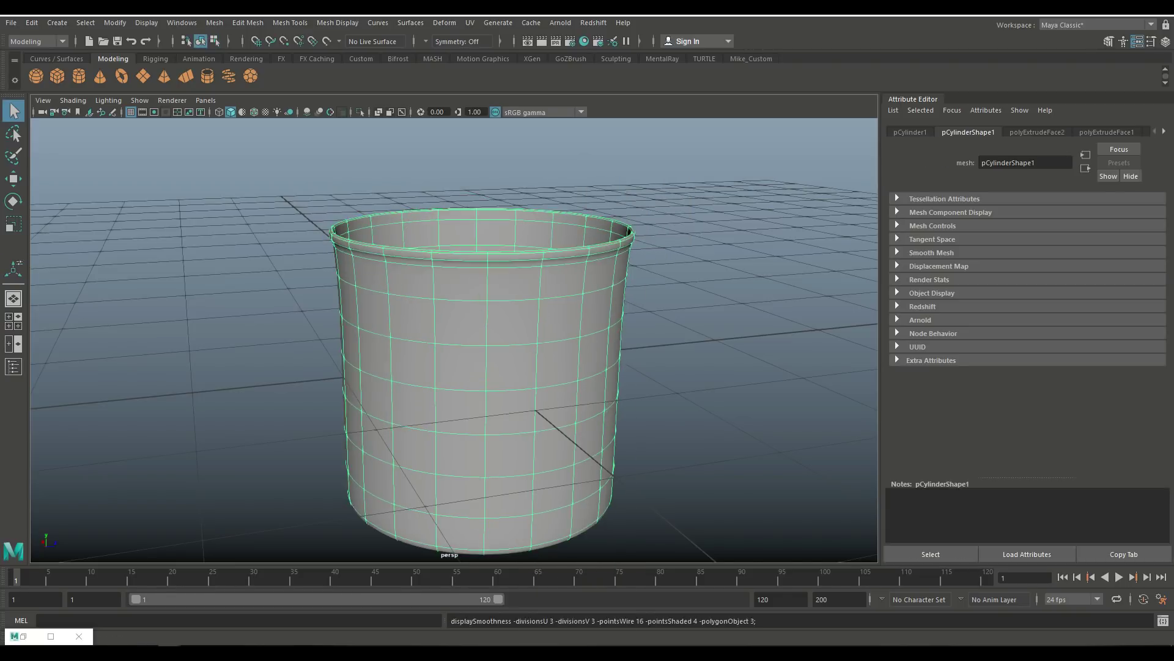
pyautogui.hotkey('ctrl', 'z')
pyautogui.press('1')
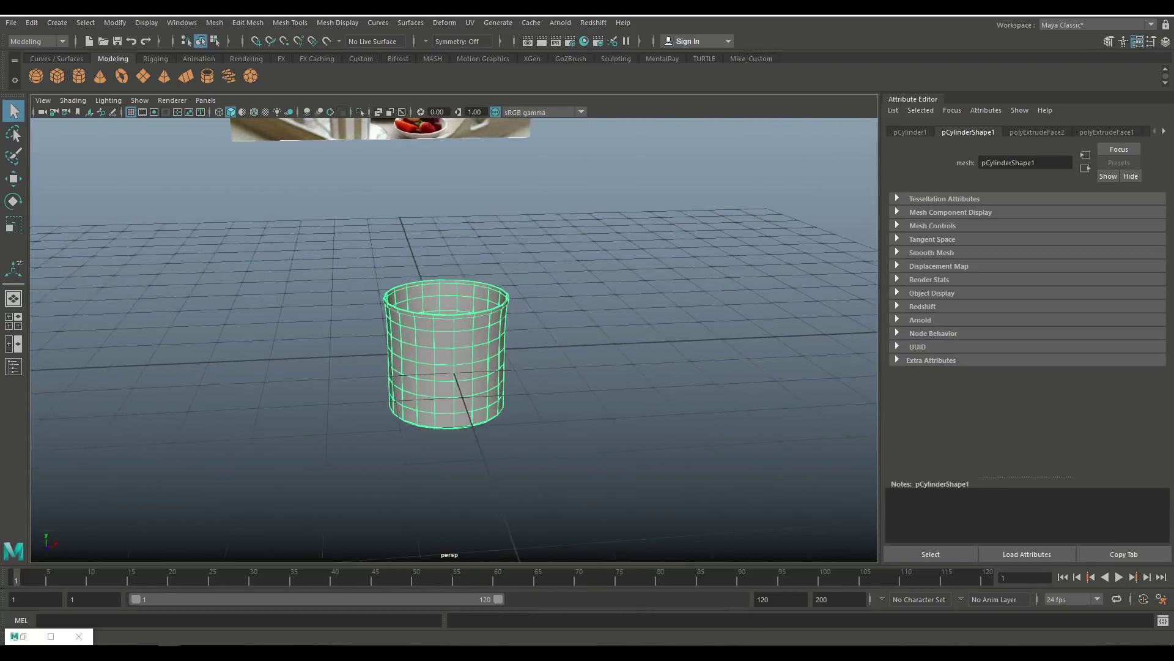
# Step: Delete two adjacent outer wall faces near the cup's top and the two matching faces near its base for the handle openings
pyautogui.press('f')
pyautogui.keyDown('alt'); pyautogui.moveTo(453, 343); pyautogui.dragTo(526, 306); pyautogui.keyUp('alt')
pyautogui.moveTo(524, 306); pyautogui.dragTo(559, 310, button='right')
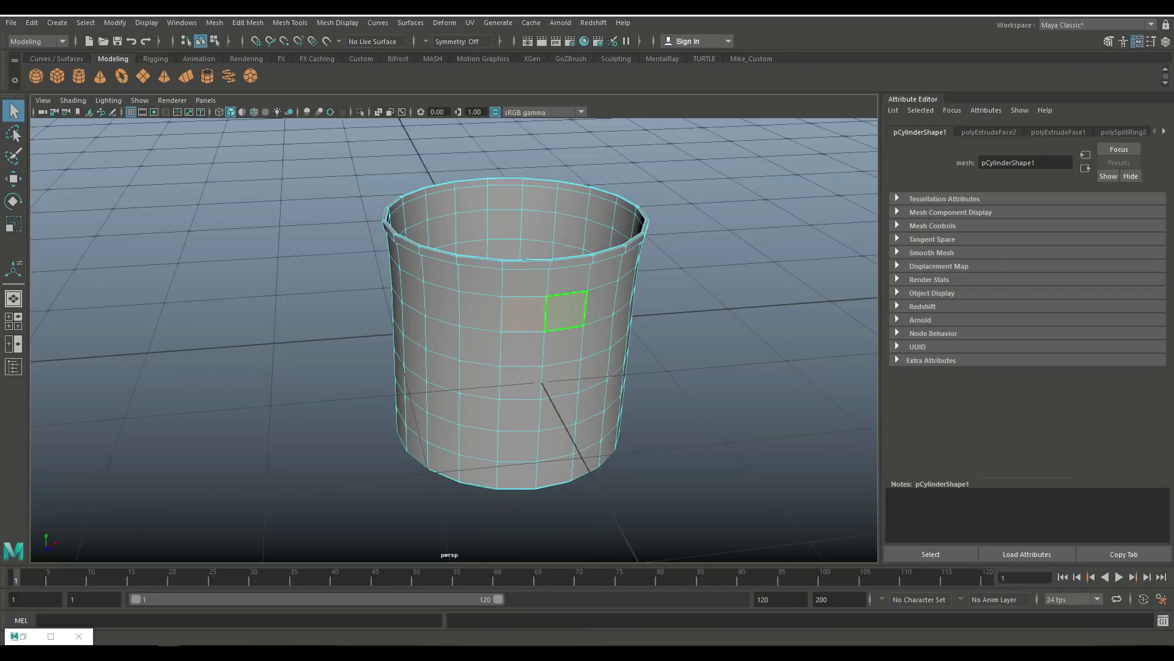
pyautogui.press('Delete')
# Step: Bridge the border edges of the two openings into a handle, using the Smooth path + curve type with 8 divisions
pyautogui.keyDown('alt'); pyautogui.moveTo(603, 446); pyautogui.dragTo(550, 380); pyautogui.keyUp('alt')
pyautogui.scroll(3, 453, 342)
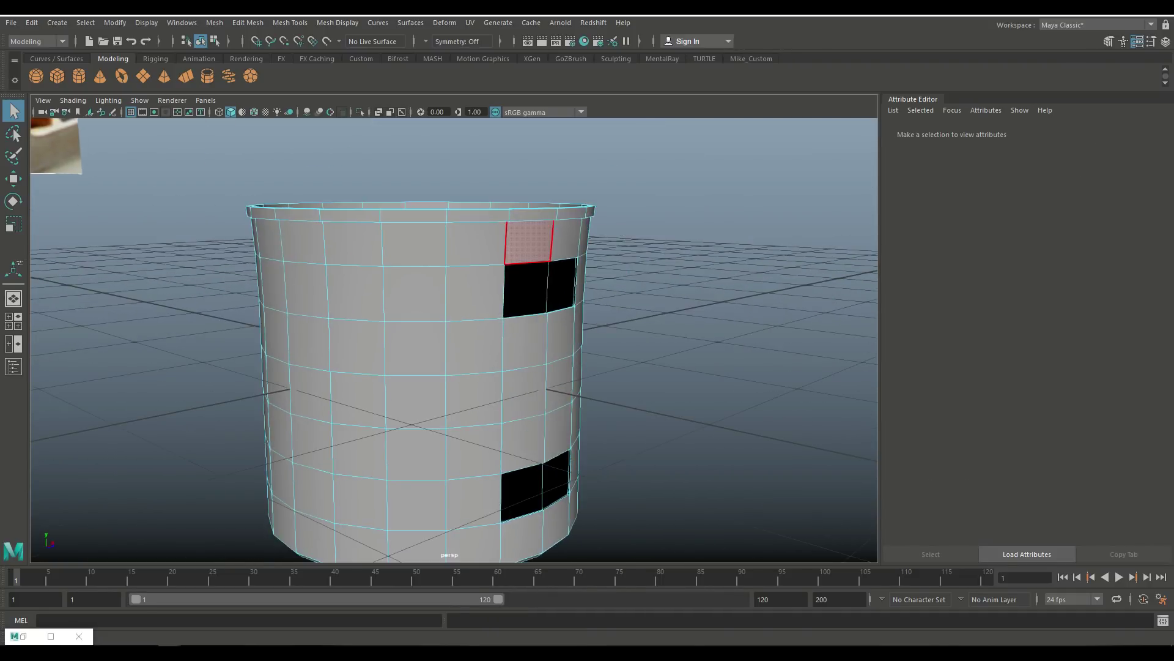
pyautogui.click(248, 23)
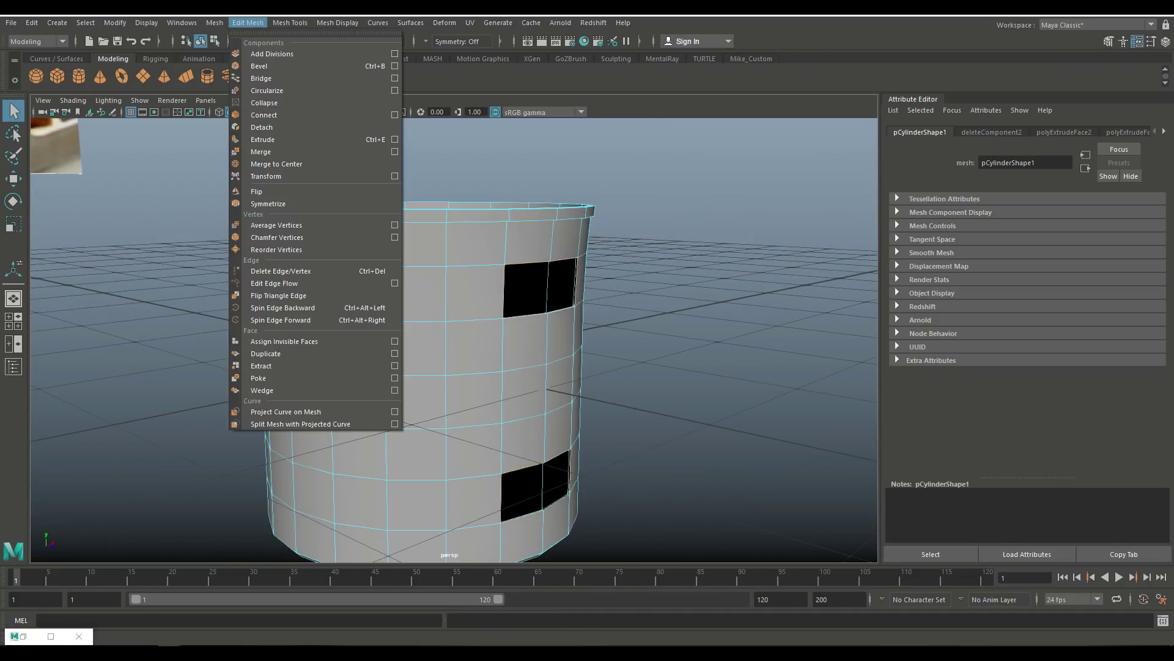
pyautogui.click(394, 78)
pyautogui.click(617, 305)
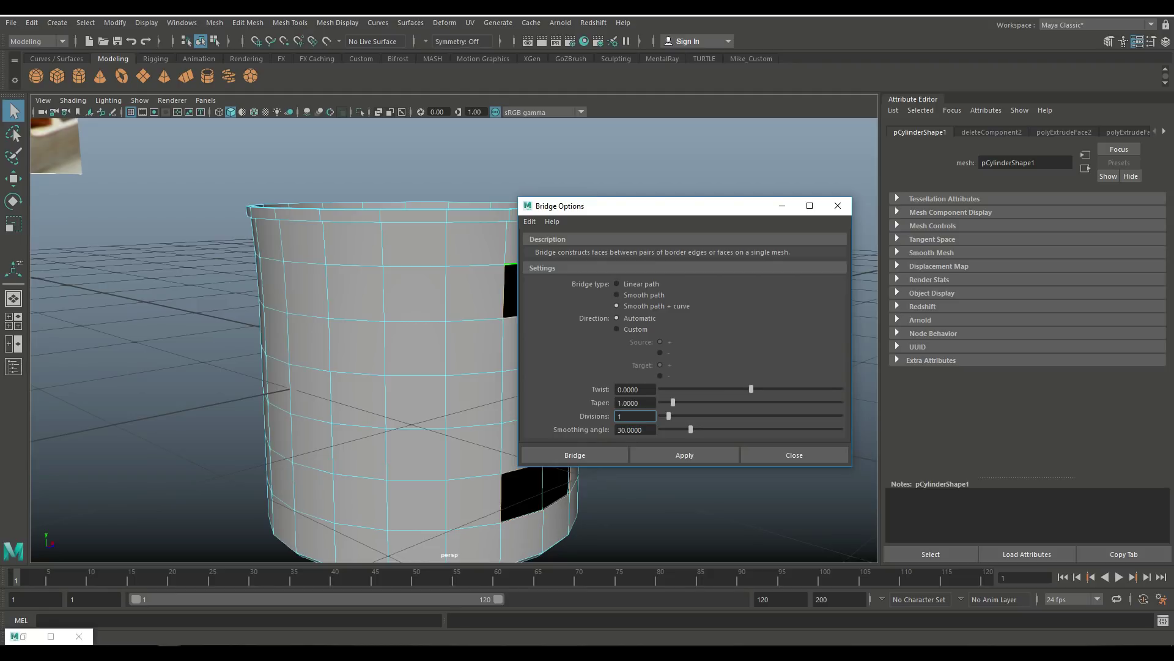
pyautogui.click(575, 455)
# Step: Narrow the handle's outermost part by scaling its end vertices inward along X with soft selection, in the top wireframe view
pyautogui.keyDown('alt'); pyautogui.moveTo(428, 306); pyautogui.dragTo(520, 343); pyautogui.keyUp('alt')
pyautogui.press('space')
pyautogui.press('space')
pyautogui.scroll(5, 449, 300)
pyautogui.moveTo(448, 298); pyautogui.dragTo(391, 298, button='right')
pyautogui.rightClick(468, 298)
pyautogui.click(468, 264)
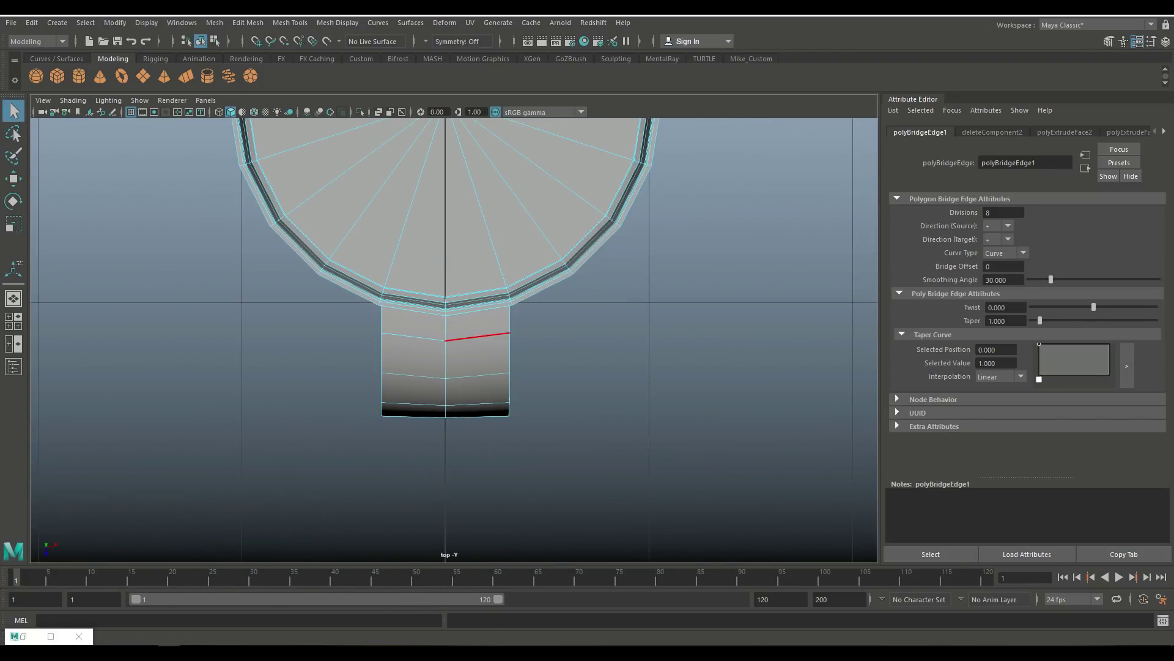
pyautogui.moveTo(480, 298); pyautogui.dragTo(419, 299, button='right')
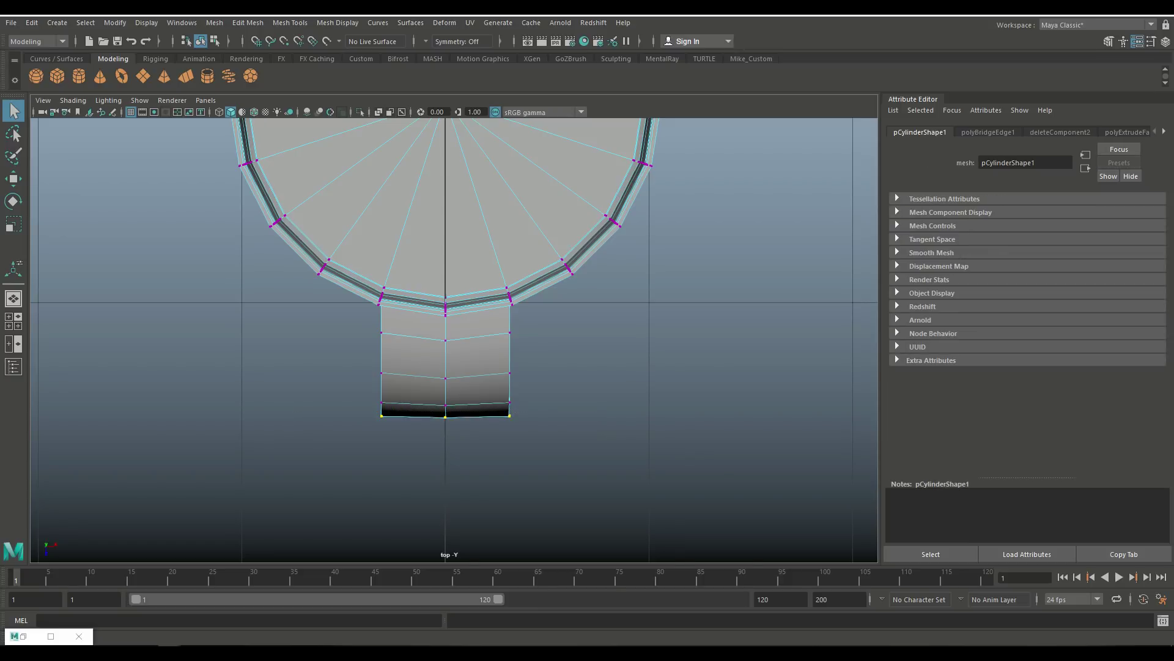
pyautogui.press('4')
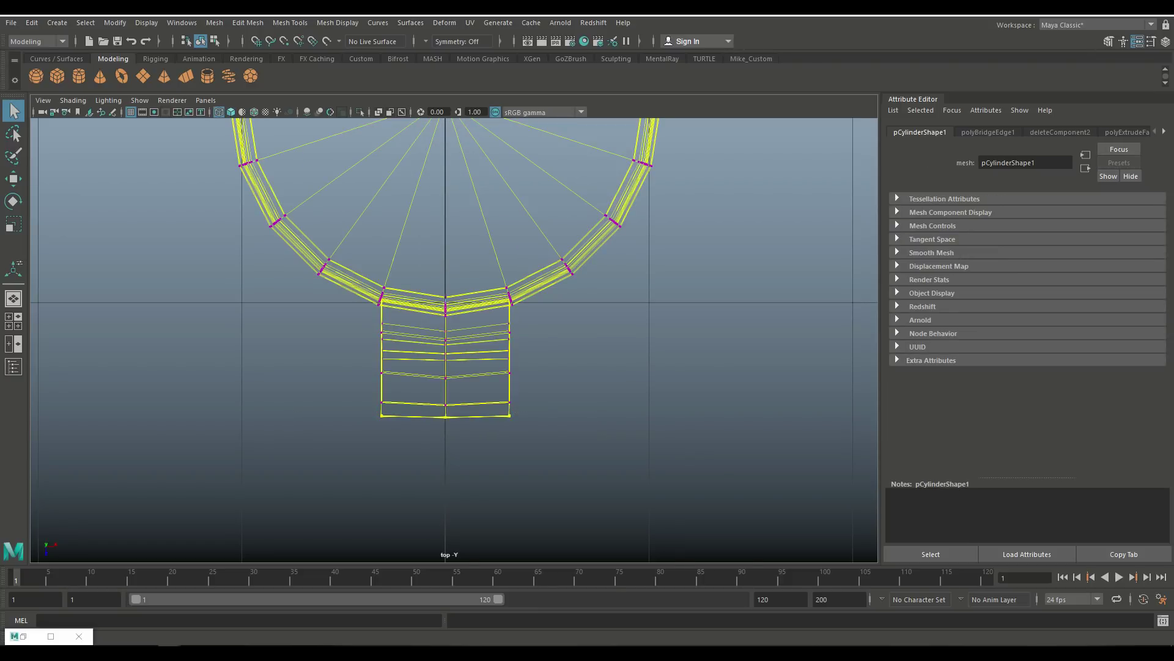
pyautogui.scroll(-10, 452, 302)
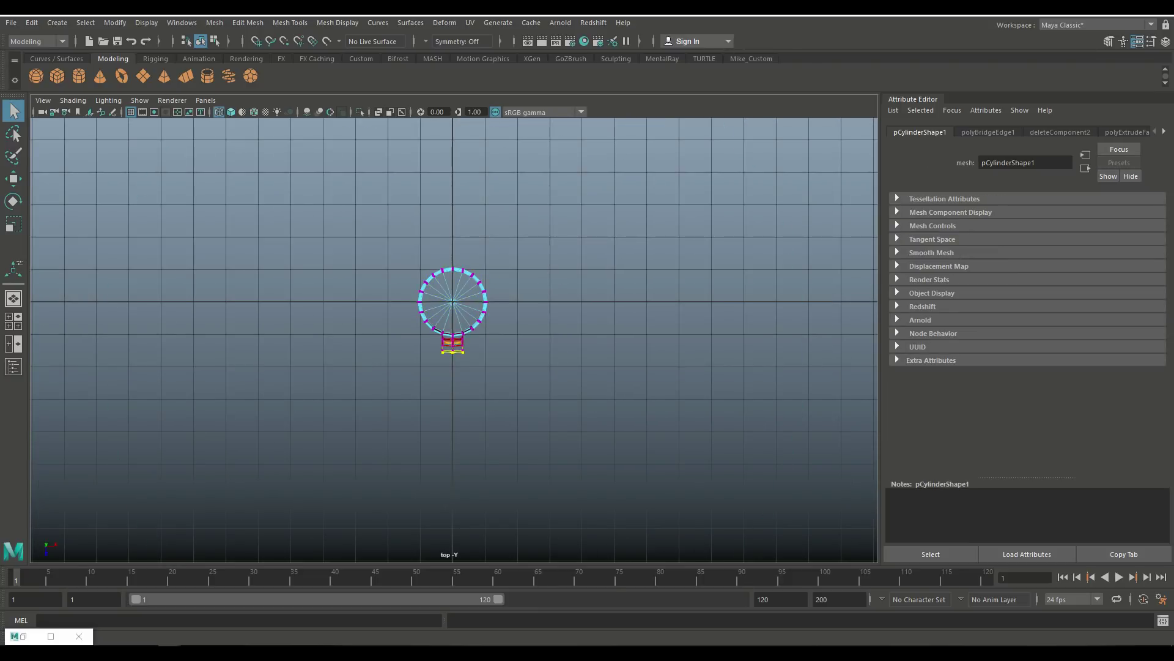
pyautogui.scroll(10, 454, 305)
pyautogui.press('r')
pyautogui.moveTo(493, 481); pyautogui.dragTo(473, 481)
# Step: Scale the handle's middle vertex row slightly inward along X to even out its taper
pyautogui.moveTo(437, 298); pyautogui.dragTo(438, 330, button='right')
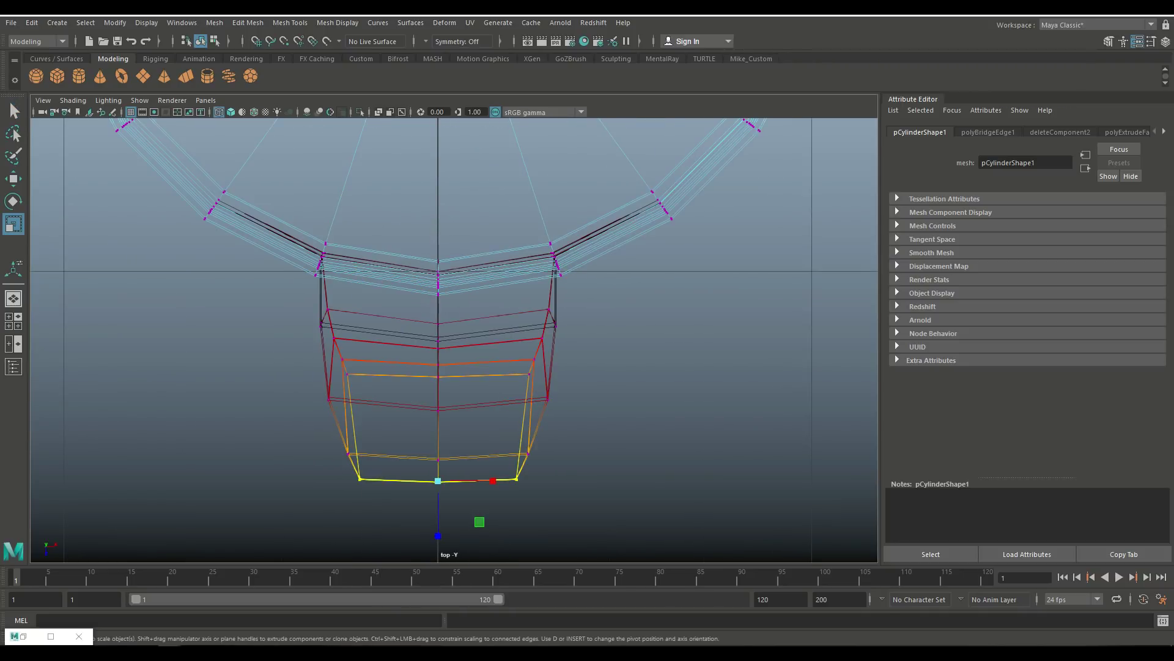
pyautogui.moveTo(556, 453); pyautogui.dragTo(556, 454)
pyautogui.moveTo(300, 385); pyautogui.dragTo(557, 398)
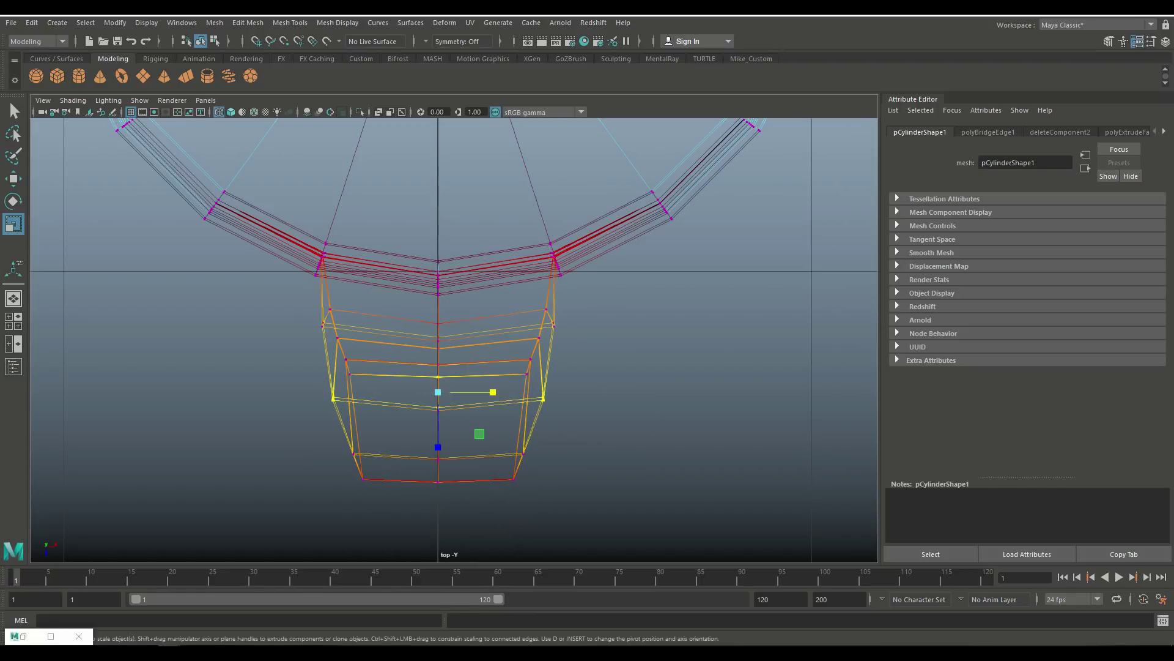
# Step: Smooth the whole cup mesh and delete its construction history
pyautogui.press('space')
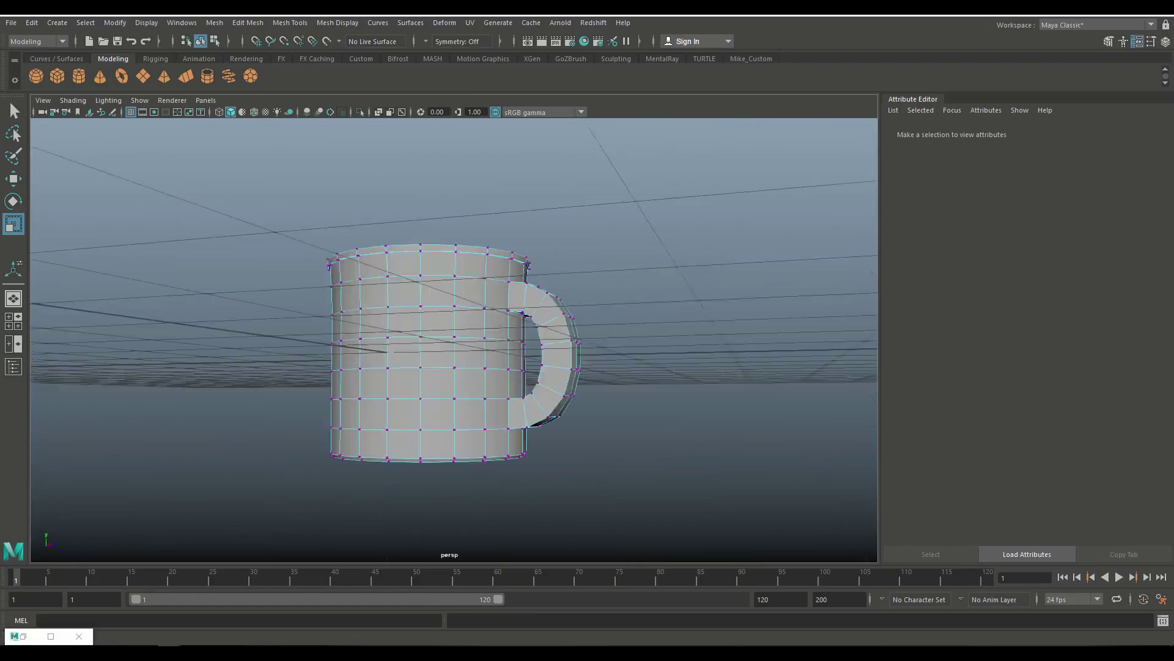
pyautogui.moveTo(516, 236); pyautogui.dragTo(569, 212, button='right')
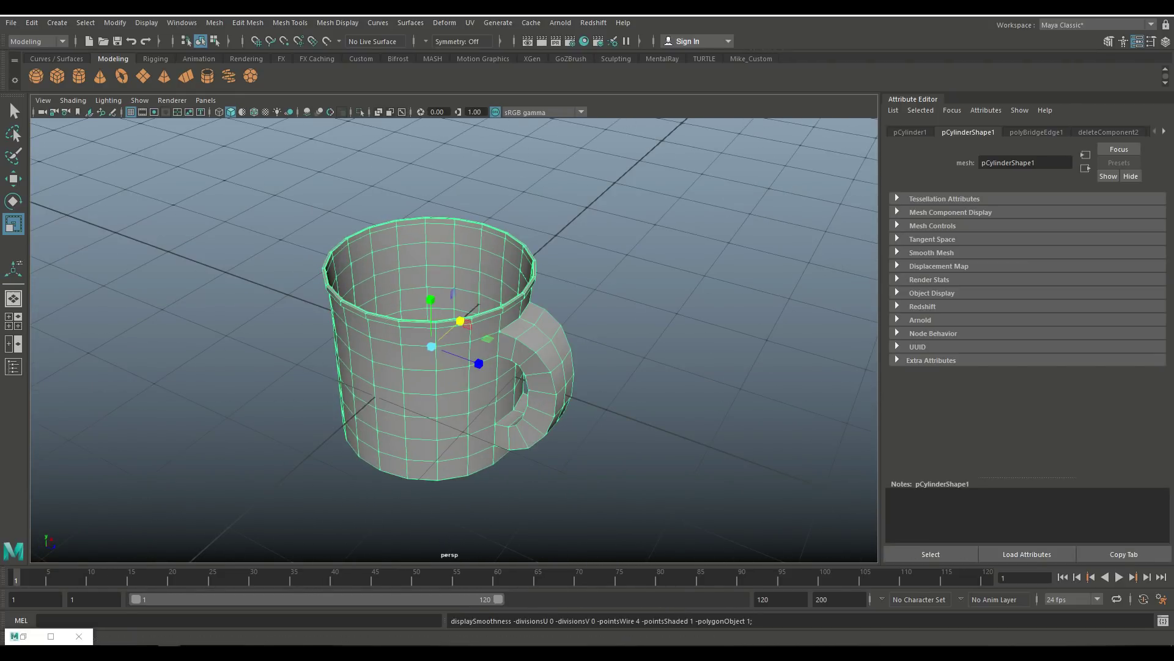
pyautogui.click(214, 22)
pyautogui.click(236, 136)
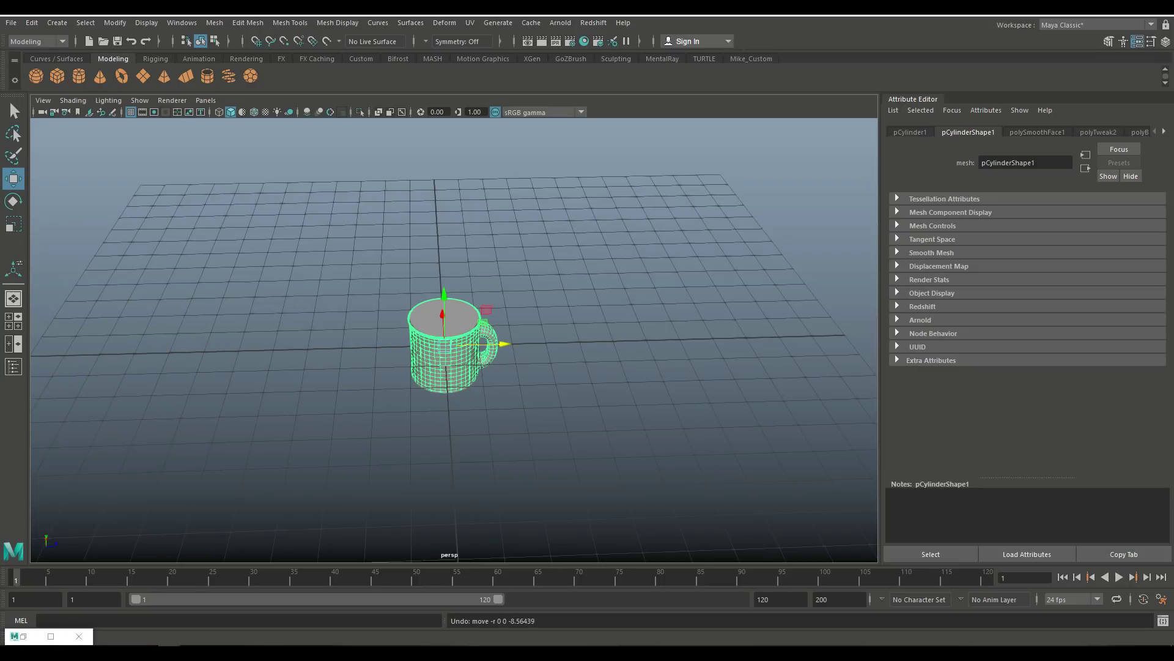
pyautogui.click(32, 23)
pyautogui.click(232, 167)
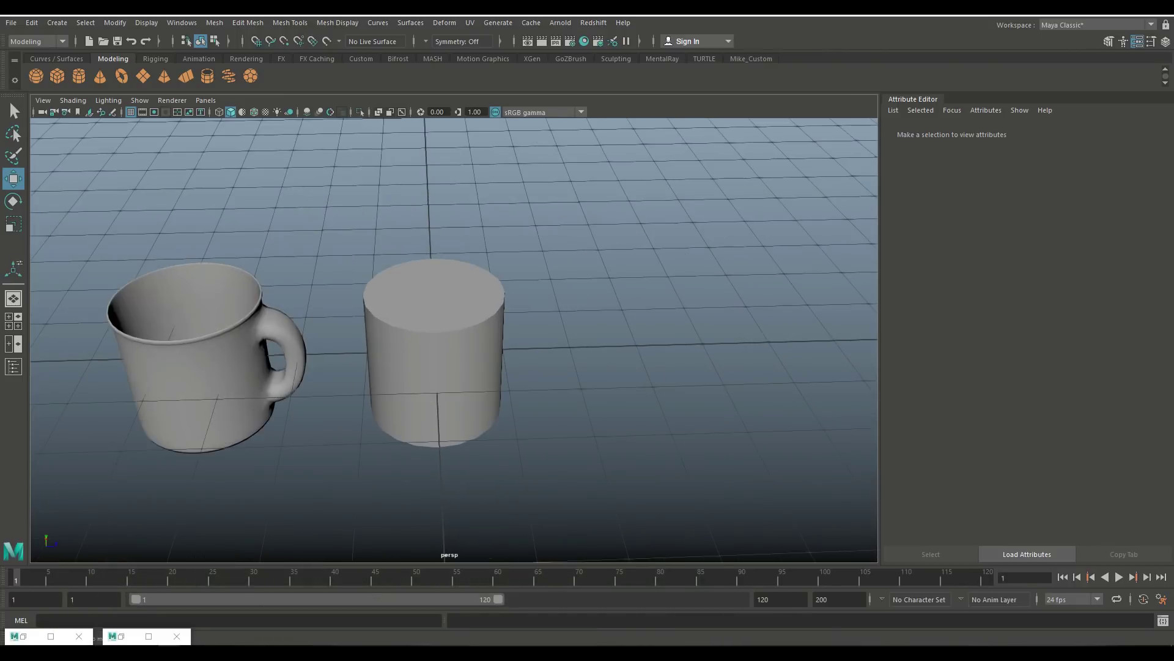
# Step: Flatten the new cylinder beside the cup into a thin disc by scaling its height down
pyautogui.click(432, 340)
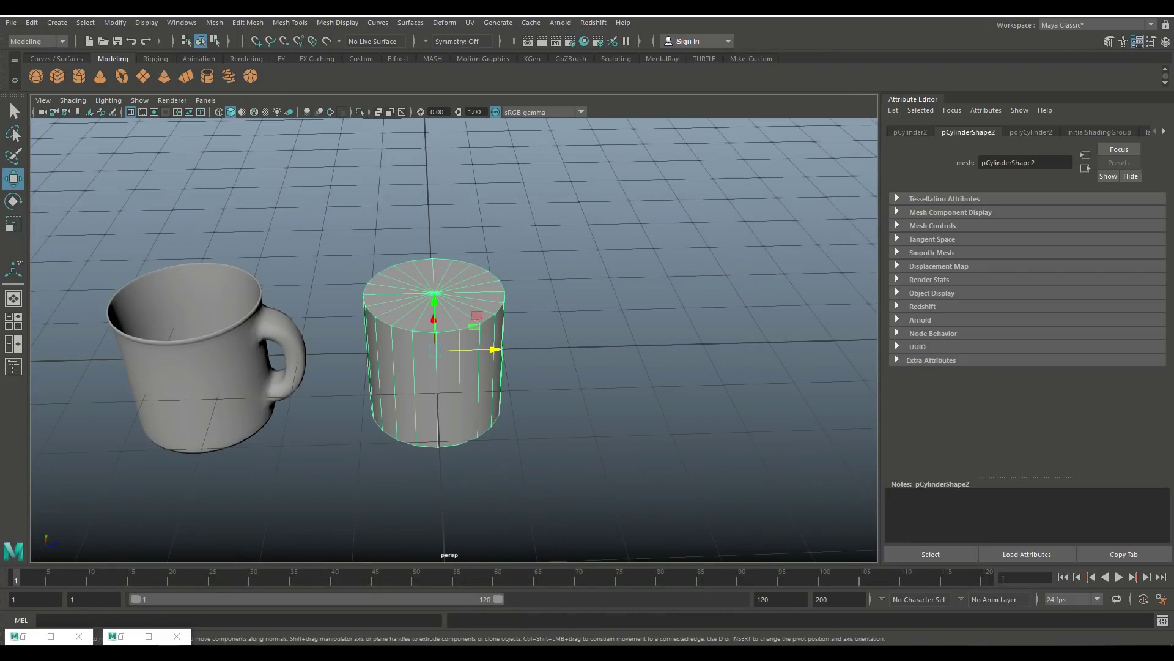
pyautogui.press('r')
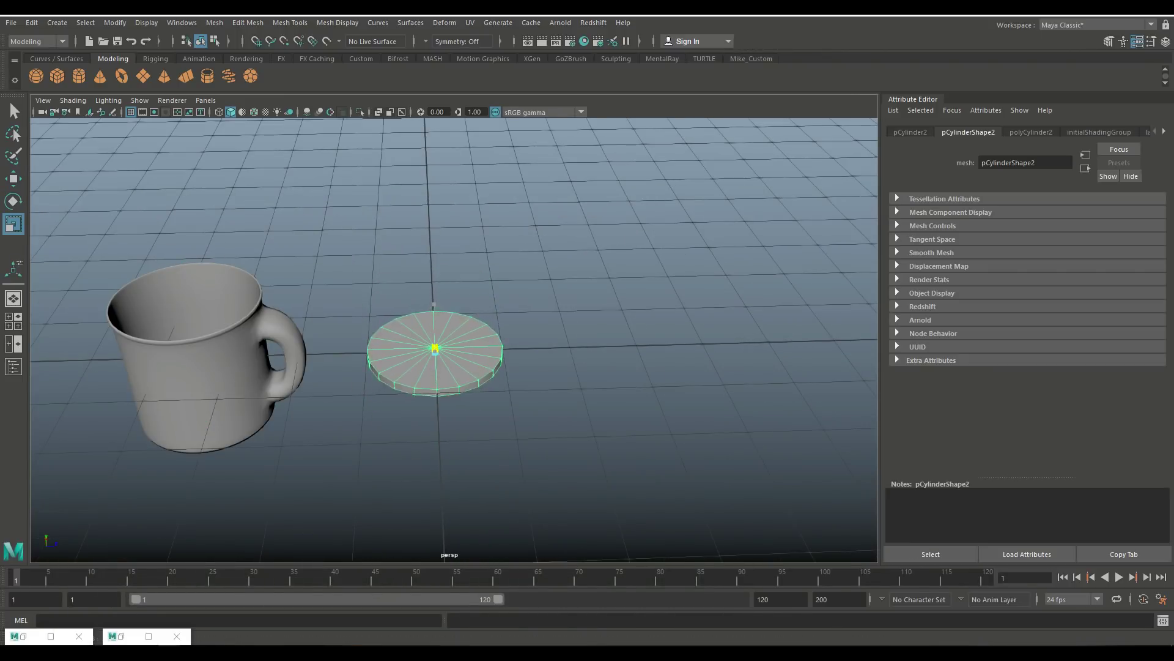
# Step: Delete the thin disc's top cap faces, keeping its side wall and bottom cap
pyautogui.keyDown('alt'); pyautogui.moveTo(453, 306); pyautogui.dragTo(557, 303); pyautogui.keyUp('alt')
pyautogui.press('f')
pyautogui.moveTo(435, 300); pyautogui.dragTo(421, 313, button='right')
pyautogui.moveTo(232, 340); pyautogui.dragTo(693, 366)
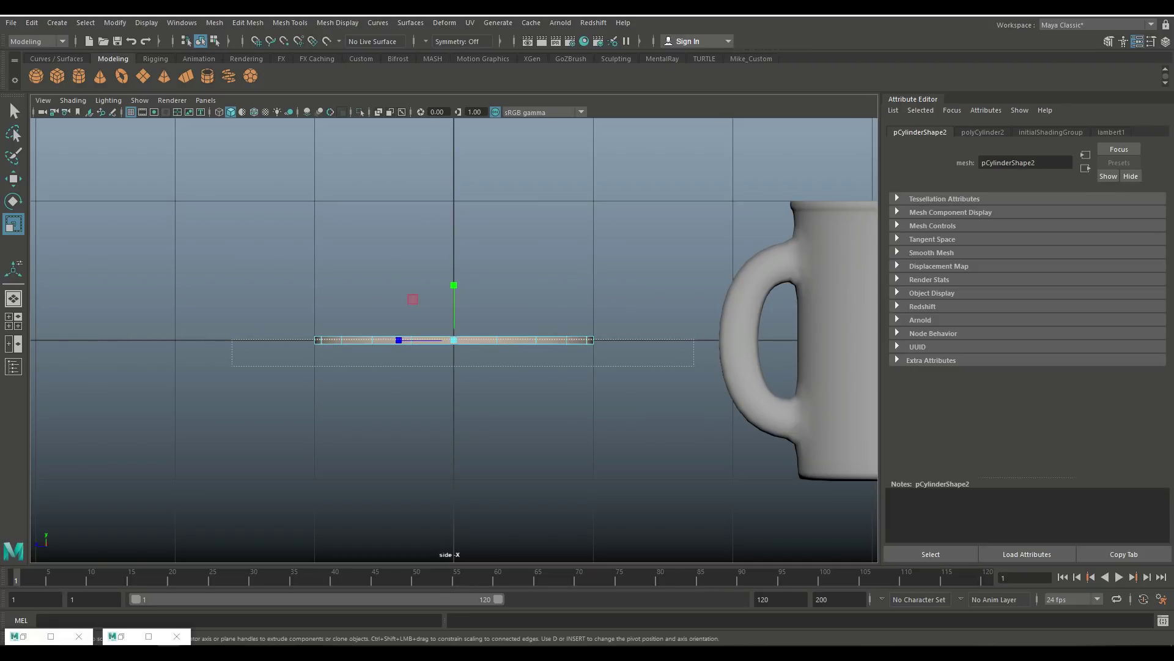
pyautogui.press('space')
pyautogui.press('space')
pyautogui.keyDown('alt'); pyautogui.moveTo(429, 367); pyautogui.dragTo(101, 318); pyautogui.keyUp('alt')
pyautogui.moveTo(101, 318); pyautogui.dragTo(156, 282, button='right')
pyautogui.scroll(-3, 294, 355)
pyautogui.press('w')
pyautogui.click(480, 343)
pyautogui.scroll(5, 490, 305)
# Step: Extrude the disc's open upper border edges repeatedly, scaling them outward to build the saucer's concentric rings
pyautogui.moveTo(508, 263); pyautogui.dragTo(606, 293, button='right')
pyautogui.hotkey('ctrl', 'e')
pyautogui.press('r')
pyautogui.moveTo(528, 350); pyautogui.dragTo(553, 366)
pyautogui.hotkey('ctrl', 'e')
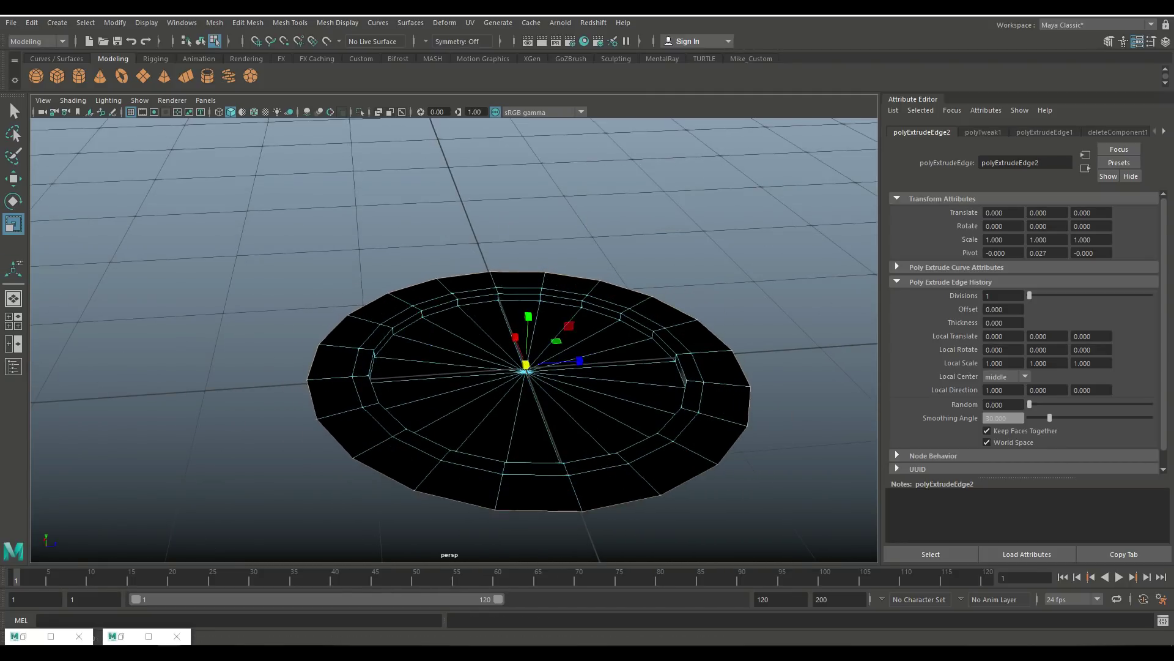
pyautogui.hotkey('ctrl', 'e')
pyautogui.moveTo(526, 366); pyautogui.dragTo(554, 365)
pyautogui.hotkey('ctrl', 'e')
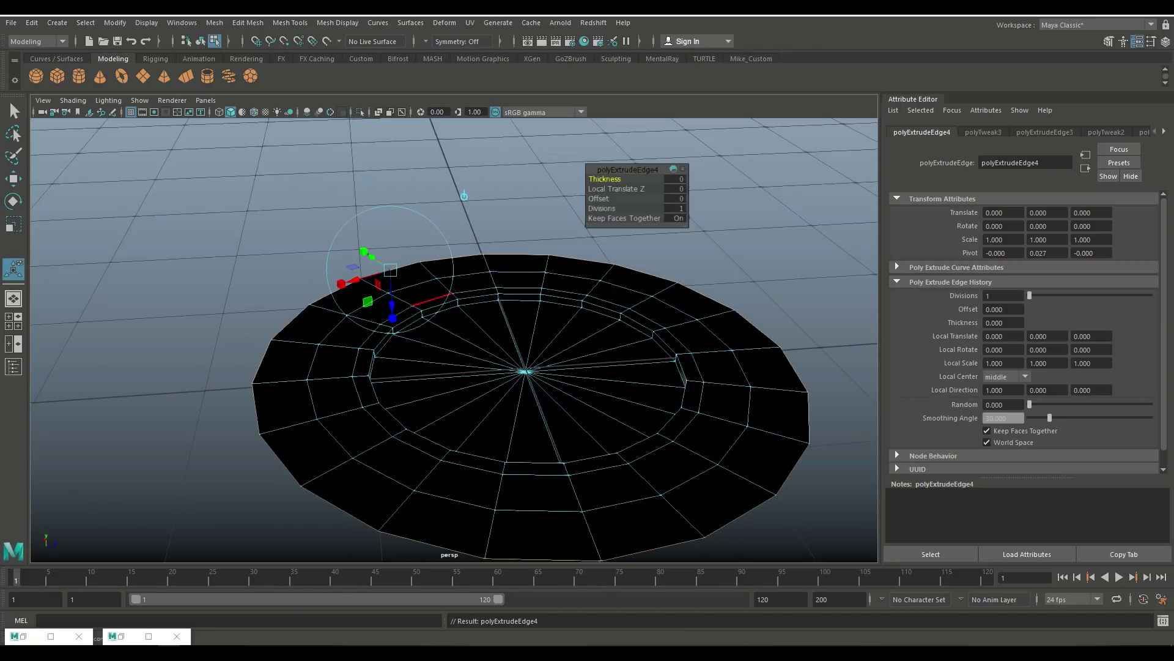
# Step: Scale the newest border ring outward and raise the outer rings so the saucer's rim slopes gently upward
pyautogui.press('r')
pyautogui.scroll(-10, 454, 340)
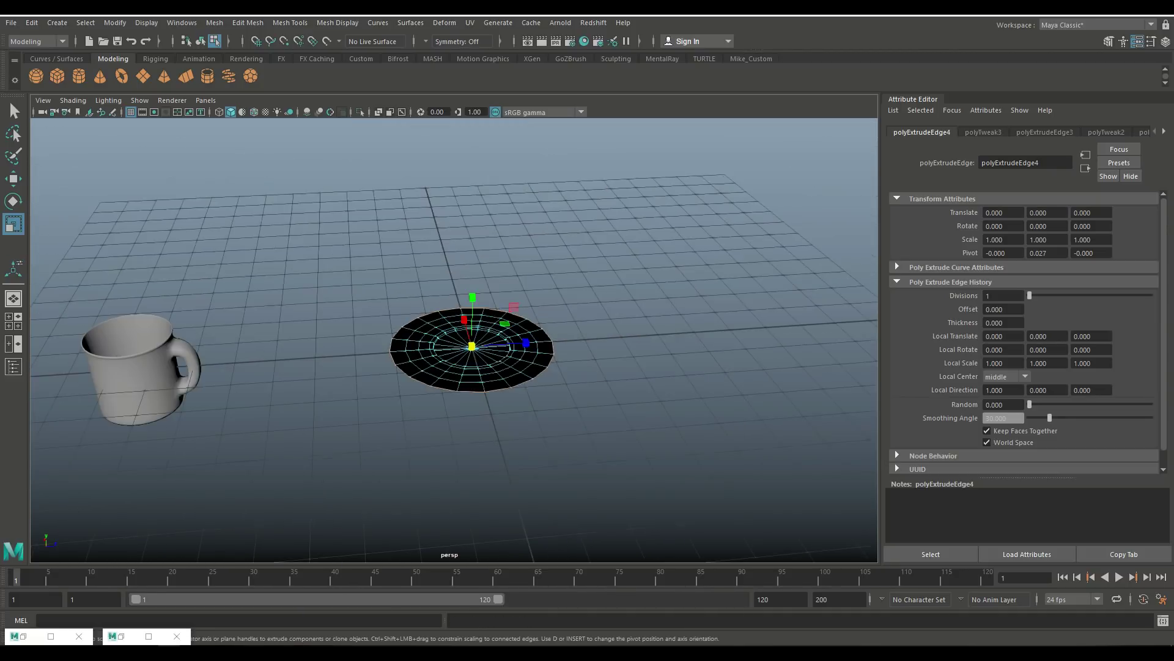
pyautogui.press('f')
pyautogui.press('w')
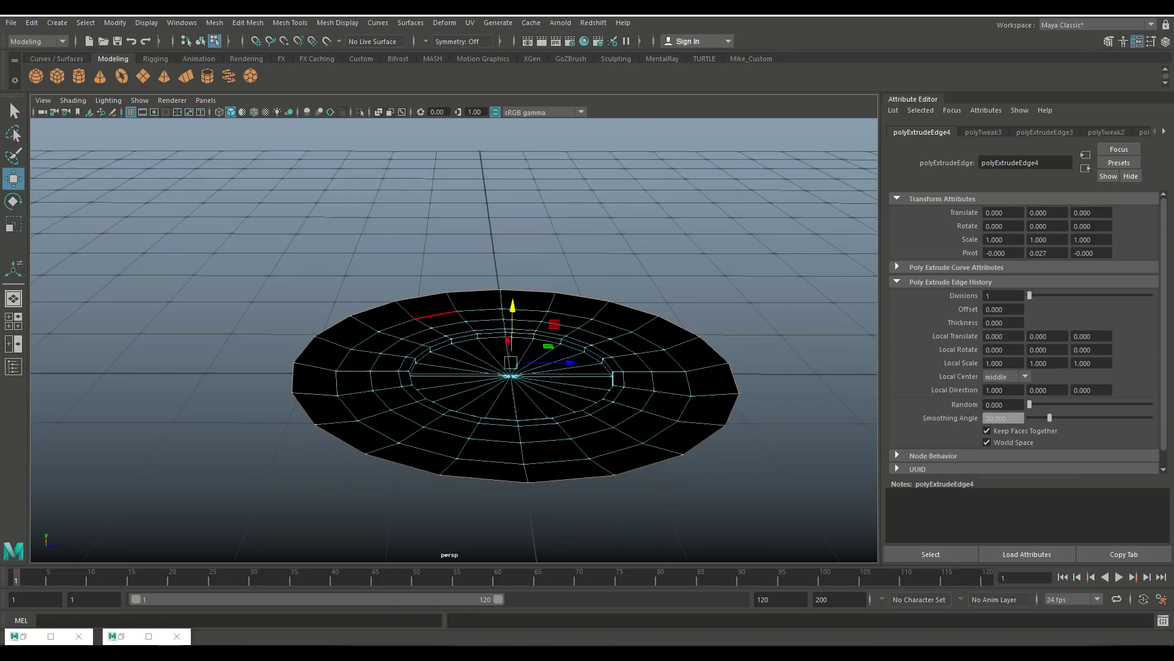
pyautogui.press('F8')
pyautogui.press('space')
pyautogui.press('space')
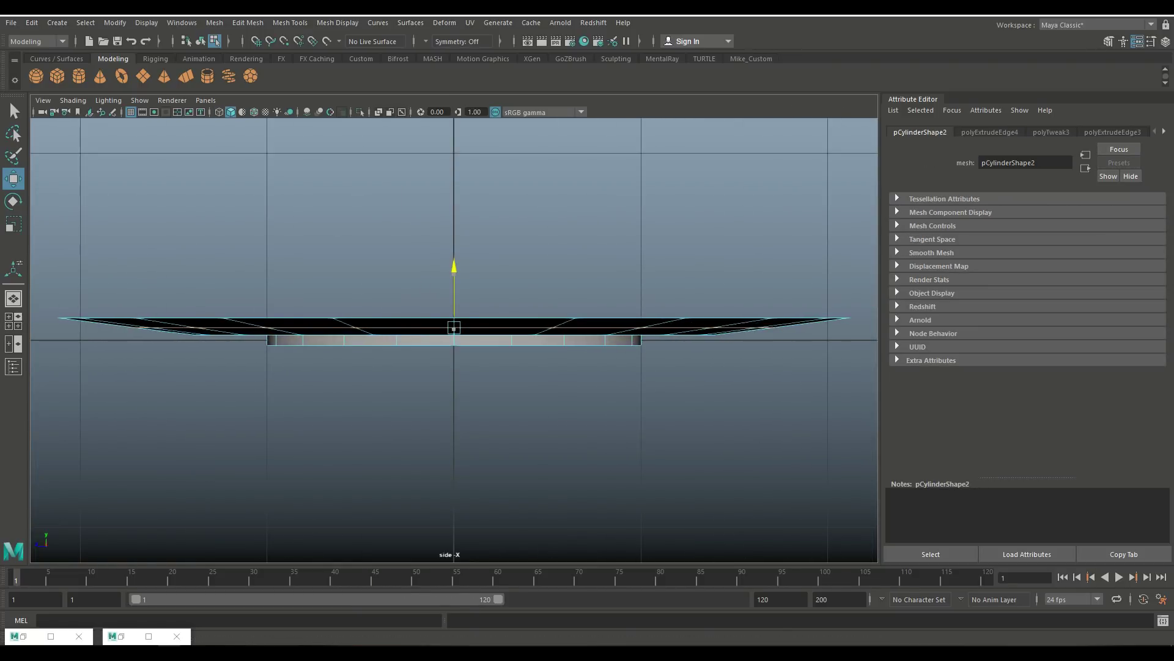
# Step: Insert extra edge loops around the saucer, including one near its outer edge
pyautogui.click(290, 22)
pyautogui.click(306, 113)
pyautogui.scroll(2, 454, 340)
pyautogui.click(513, 342)
pyautogui.click(514, 338)
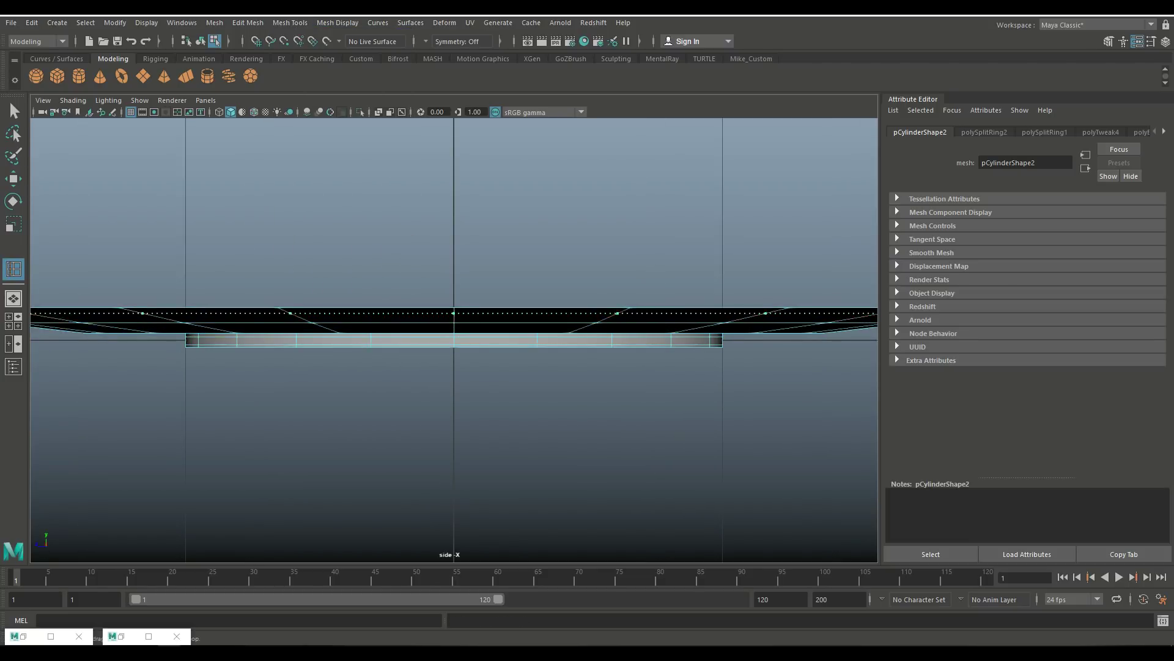
pyautogui.click(14, 269)
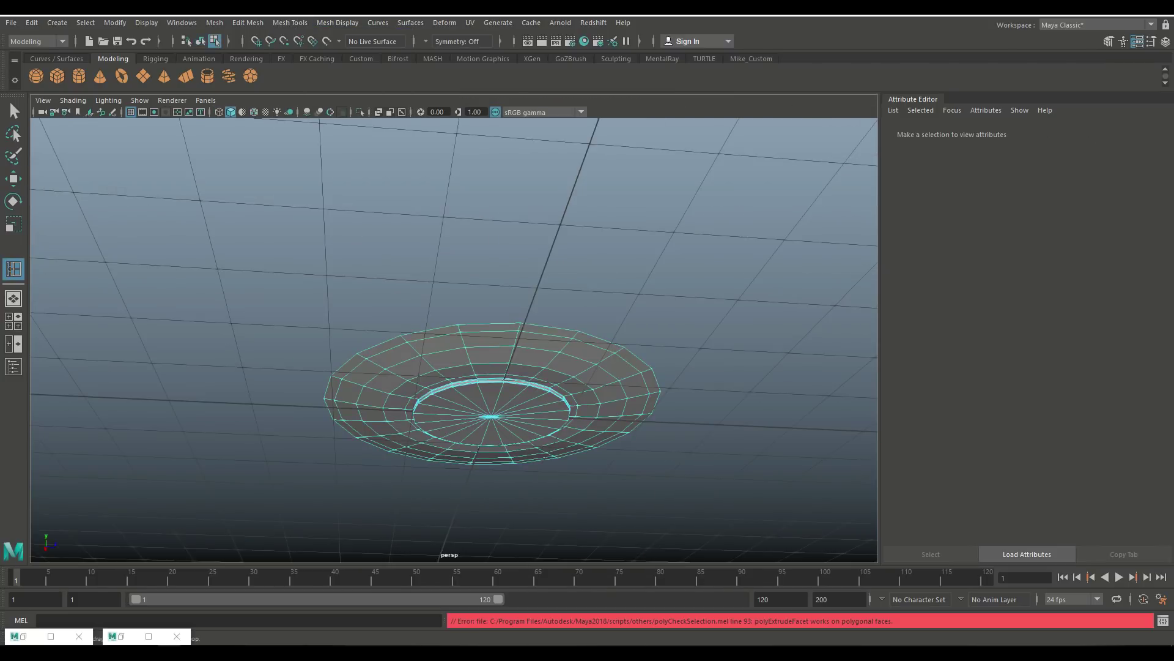
# Step: Extrude all the saucer's faces with a thickness of 0.02 to make it solid
pyautogui.hotkey('ctrl', 'z')
pyautogui.moveTo(537, 294); pyautogui.dragTo(598, 280, button='right')
pyautogui.hotkey('ctrl', 'e')
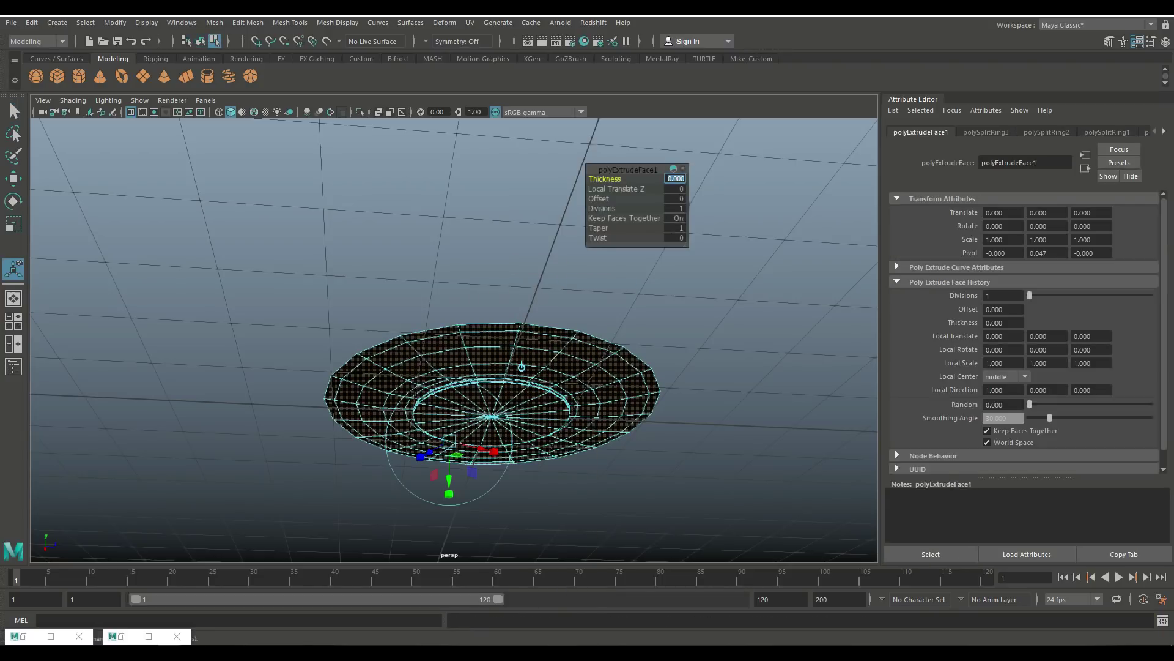
pyautogui.write('0.1')
pyautogui.press('Return')
pyautogui.keyDown('alt'); pyautogui.moveTo(452, 305); pyautogui.dragTo(452, 380); pyautogui.keyUp('alt')
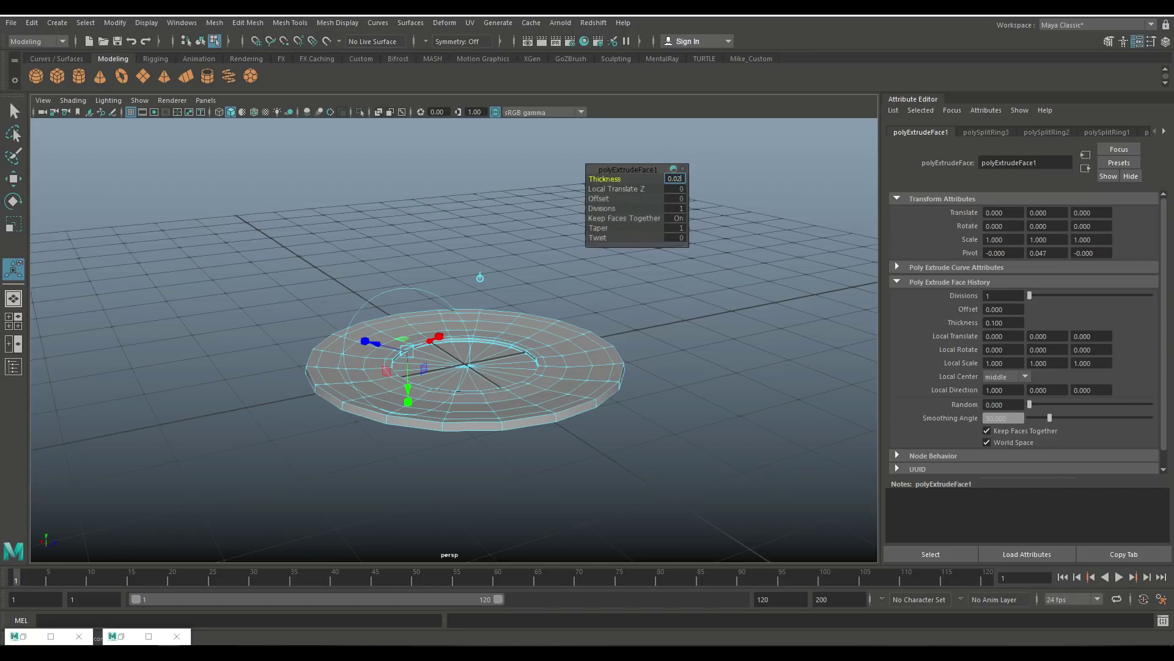
pyautogui.press('Return')
pyautogui.moveTo(571, 312); pyautogui.dragTo(637, 278, button='right')
pyautogui.scroll(5, 464, 392)
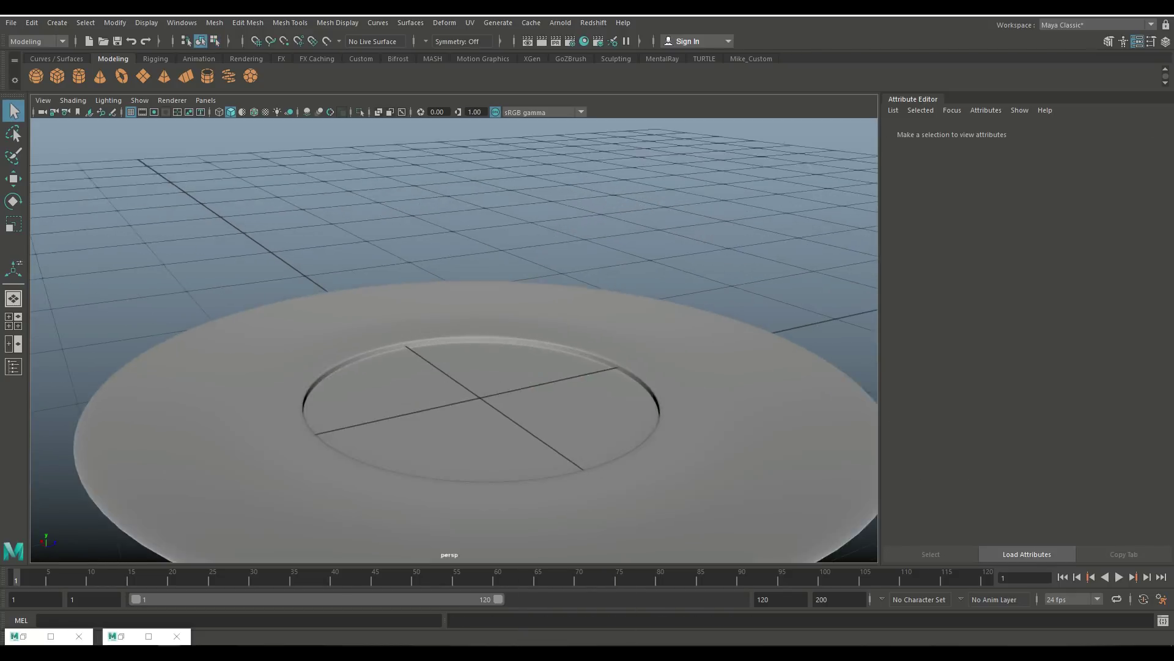
# Step: Extrude the saucer's narrow rim faces with a thickness of 0.02
pyautogui.click(451, 398)
pyautogui.scroll(-5, 450, 398)
pyautogui.keyDown('alt'); pyautogui.moveTo(450, 398); pyautogui.dragTo(451, 300); pyautogui.keyUp('alt')
pyautogui.moveTo(451, 298); pyautogui.dragTo(451, 331, button='right')
pyautogui.click(630, 430)
pyautogui.hotkey('ctrl', 'e')
pyautogui.write('0.02')
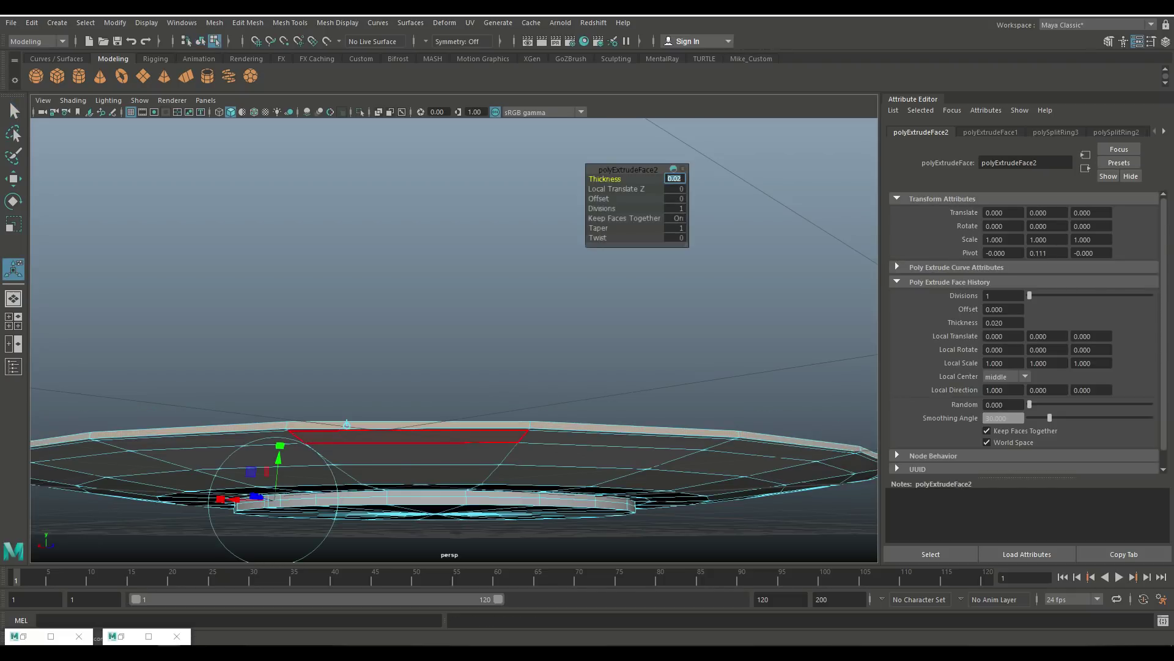
pyautogui.moveTo(280, 446); pyautogui.dragTo(349, 298)
pyautogui.hotkey('ctrl', 'z')
# Step: Extrude the rim faces again with a thickness of 0.02 and an offset of 0.01
pyautogui.moveTo(348, 298); pyautogui.dragTo(335, 324, button='right')
pyautogui.keyDown('alt'); pyautogui.moveTo(263, 462); pyautogui.dragTo(422, 514); pyautogui.keyUp('alt')
pyautogui.hotkey('ctrl', 'e')
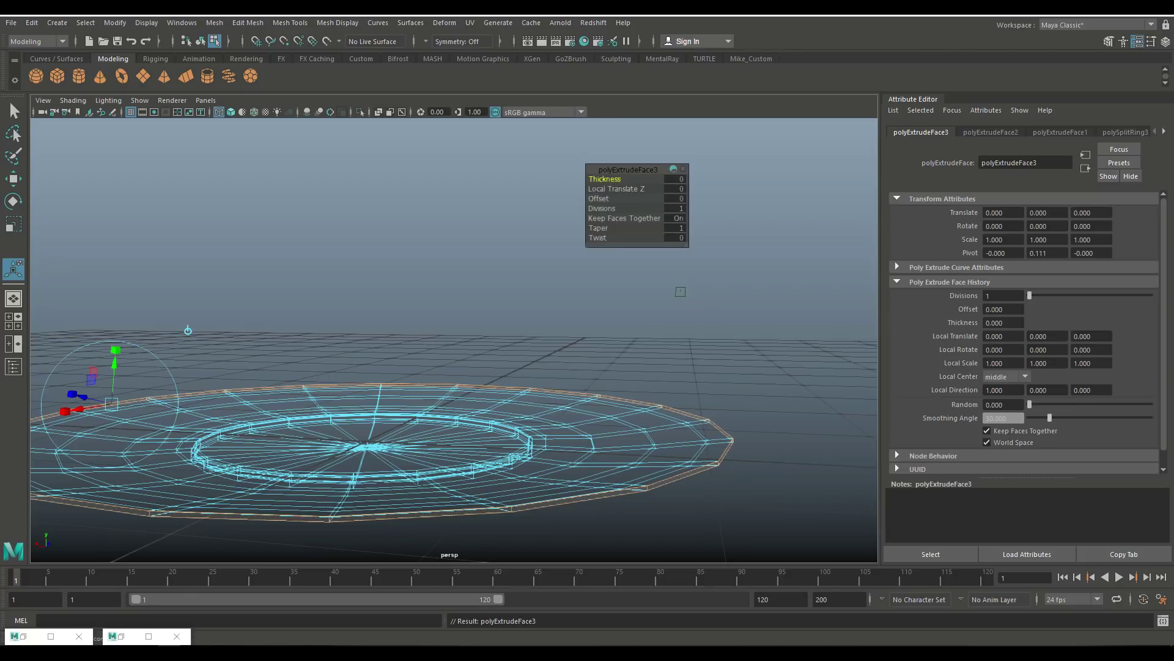
pyautogui.write('0.02')
pyautogui.press('Return')
pyautogui.press('Tab')
pyautogui.press('Tab')
pyautogui.write('0.2')
pyautogui.press('Return')
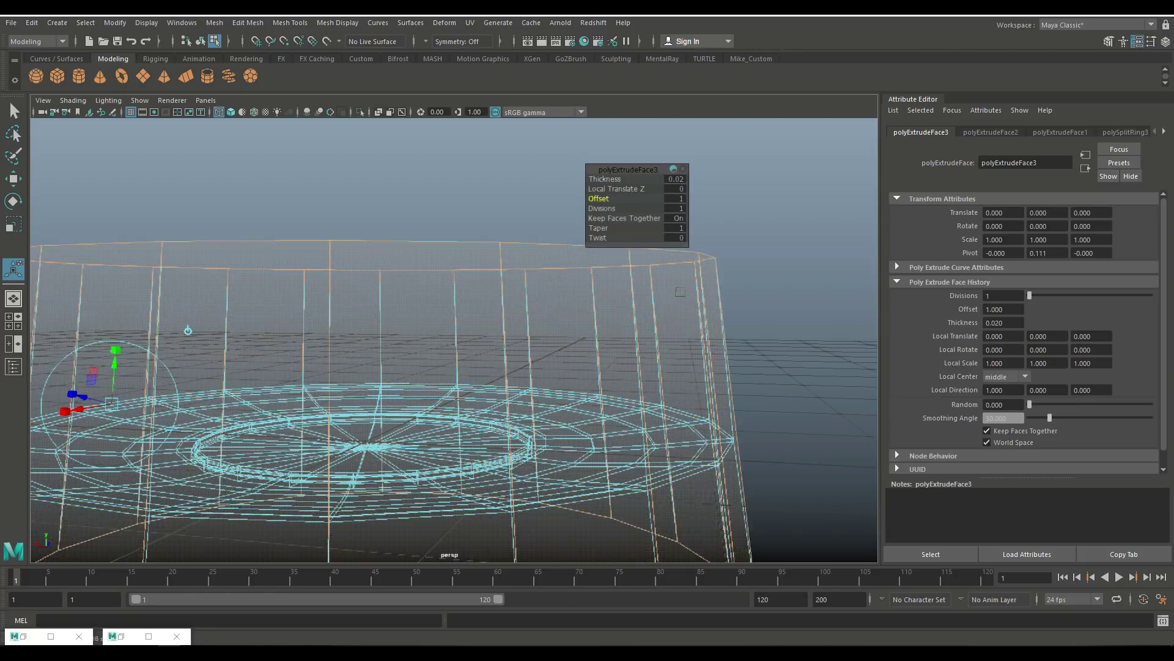
pyautogui.write('0.01')
pyautogui.press('Return')
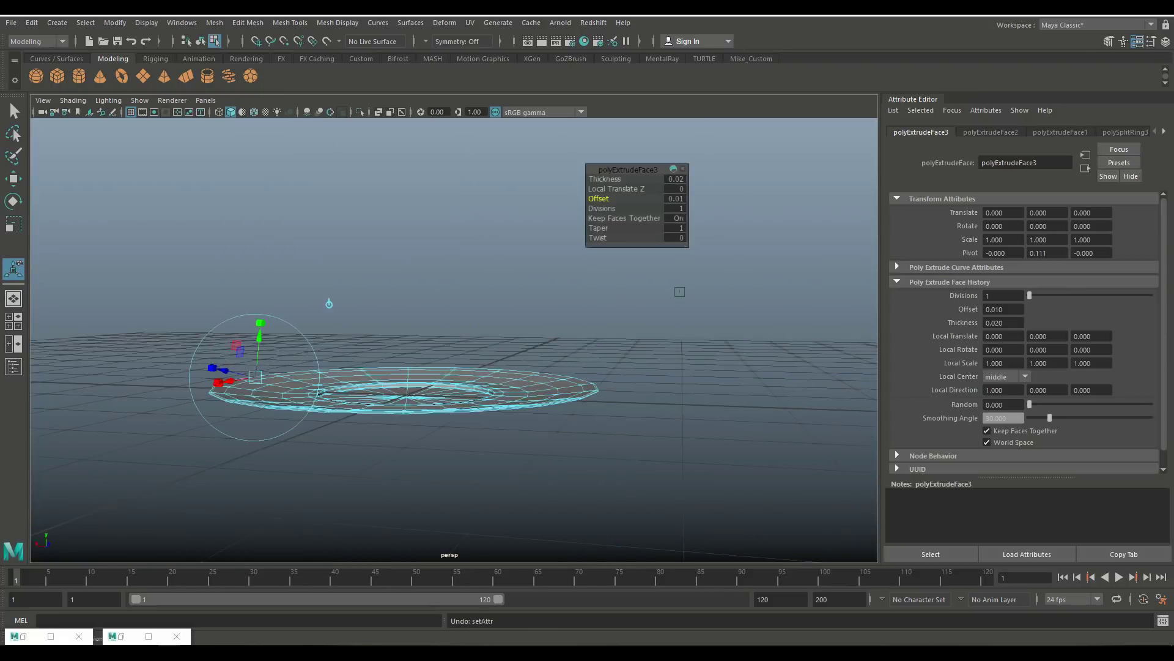
# Step: Return the saucer to shaded object mode and smooth its mesh with one division
pyautogui.press('5')
pyautogui.rightClick(598, 298)
pyautogui.click(658, 280)
pyautogui.click(629, 141)
pyautogui.keyDown('alt'); pyautogui.moveTo(629, 141); pyautogui.dragTo(795, 428); pyautogui.keyUp('alt')
pyautogui.click(428, 428)
pyautogui.click(214, 22)
pyautogui.click(245, 136)
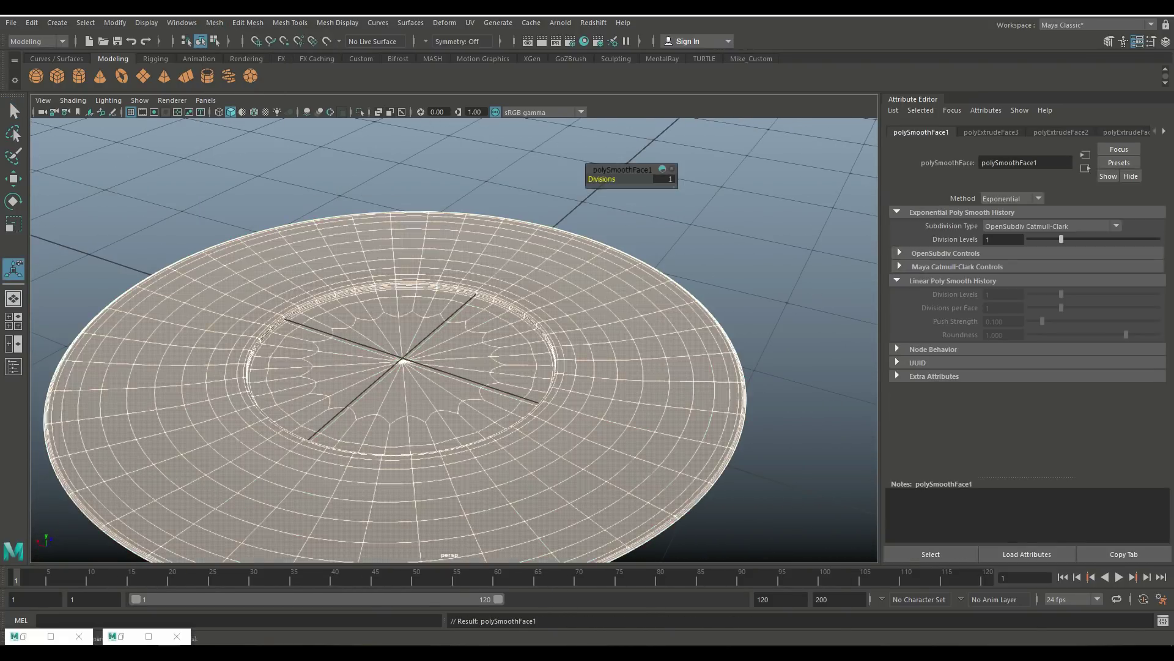
# Step: Move the smoothed saucer away from the grid centre to a spot behind the cup
pyautogui.scroll(-6, 453, 340)
pyautogui.click(469, 337)
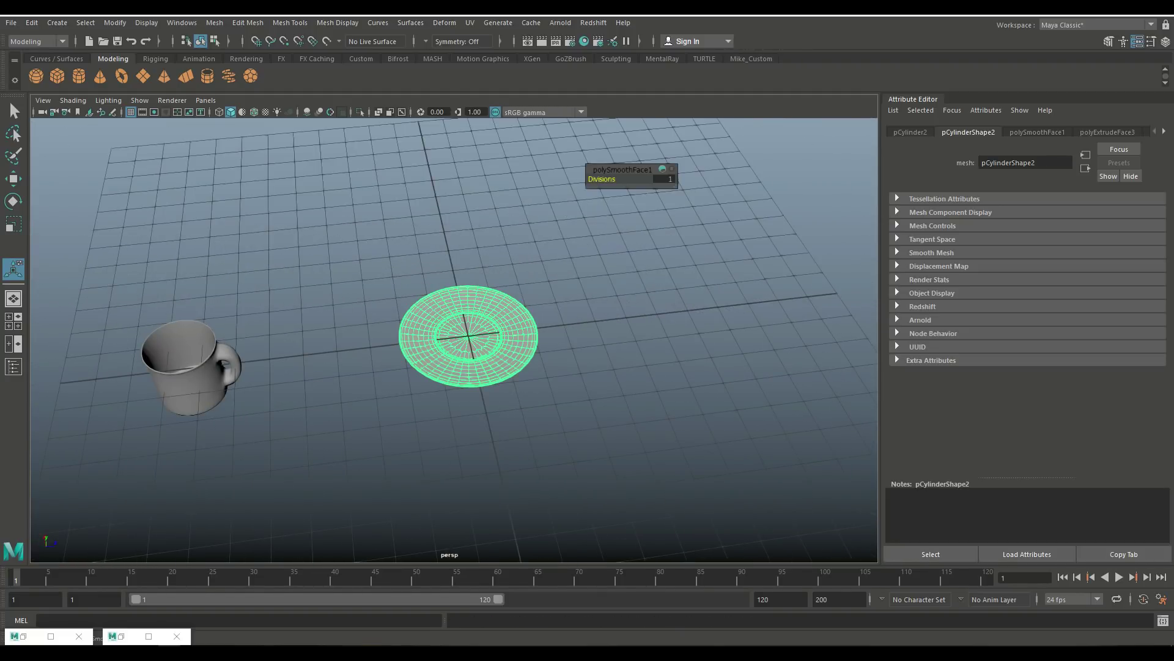
pyautogui.press('w')
pyautogui.moveTo(469, 336); pyautogui.dragTo(194, 264)
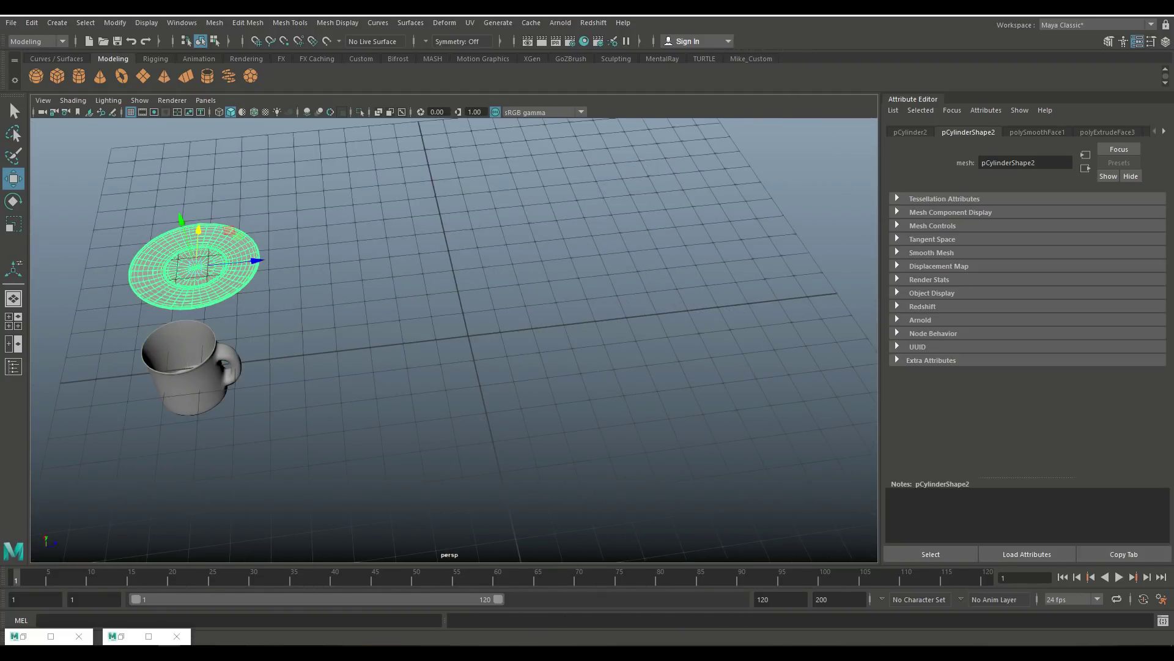
# Step: Create a polygon cylinder at the grid centre and delete its top cap faces
pyautogui.click(78, 76)
pyautogui.keyDown('alt'); pyautogui.moveTo(465, 367); pyautogui.dragTo(465, 318); pyautogui.keyUp('alt')
pyautogui.moveTo(456, 322); pyautogui.dragTo(392, 306, button='right')
pyautogui.moveTo(356, 284); pyautogui.dragTo(557, 362)
pyautogui.press('f')
pyautogui.press('Delete')
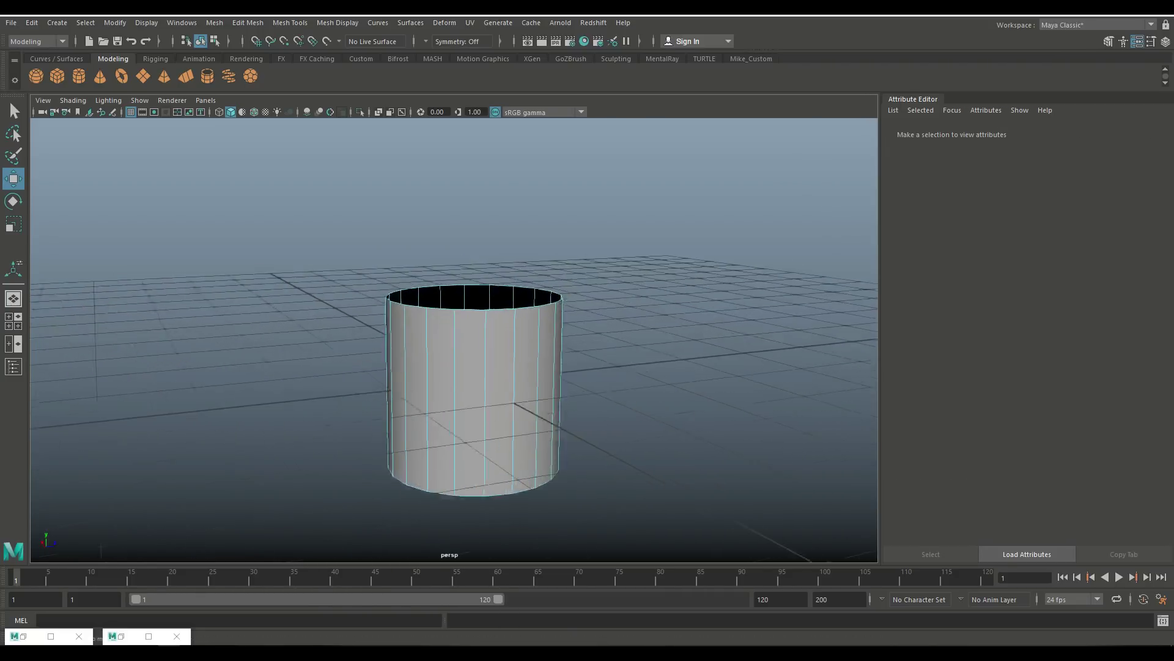
# Step: Widen the open cylinder's upper edge and raise it to form a tall, tapered drinking glass
pyautogui.press('r')
pyautogui.moveTo(456, 303); pyautogui.dragTo(483, 303)
pyautogui.press('w')
pyautogui.moveTo(456, 257); pyautogui.dragTo(456, 119)
# Step: Insert an edge loop near the bottom of the glass
pyautogui.click(290, 23)
pyautogui.click(318, 101)
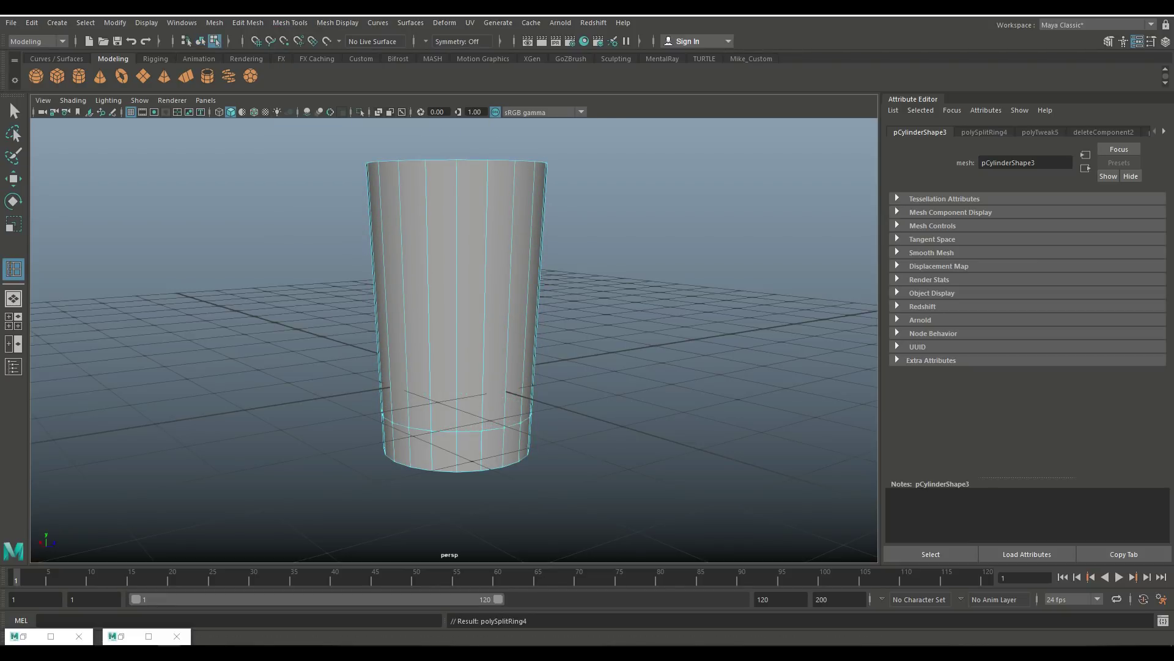
pyautogui.scroll(-5, 454, 327)
pyautogui.moveTo(459, 328); pyautogui.dragTo(543, 278, button='right')
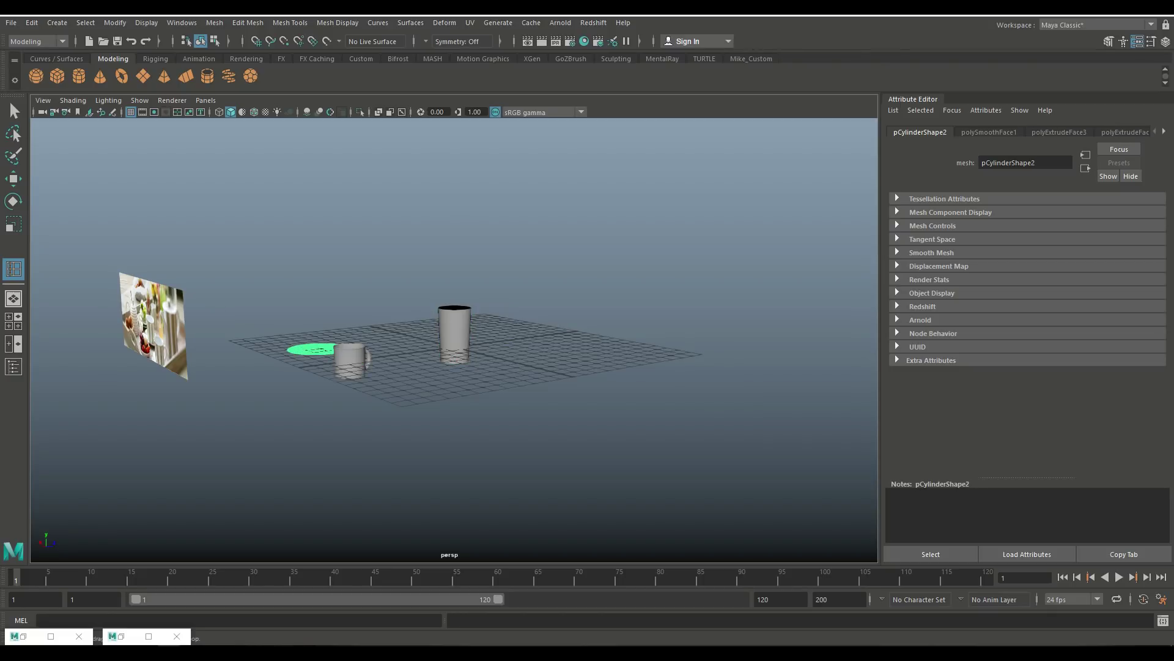
pyautogui.scroll(10, 453, 331)
# Step: Select every other vertex around the glass's bottom edge and scale them slightly inward
pyautogui.moveTo(451, 304); pyautogui.dragTo(393, 296, button='right')
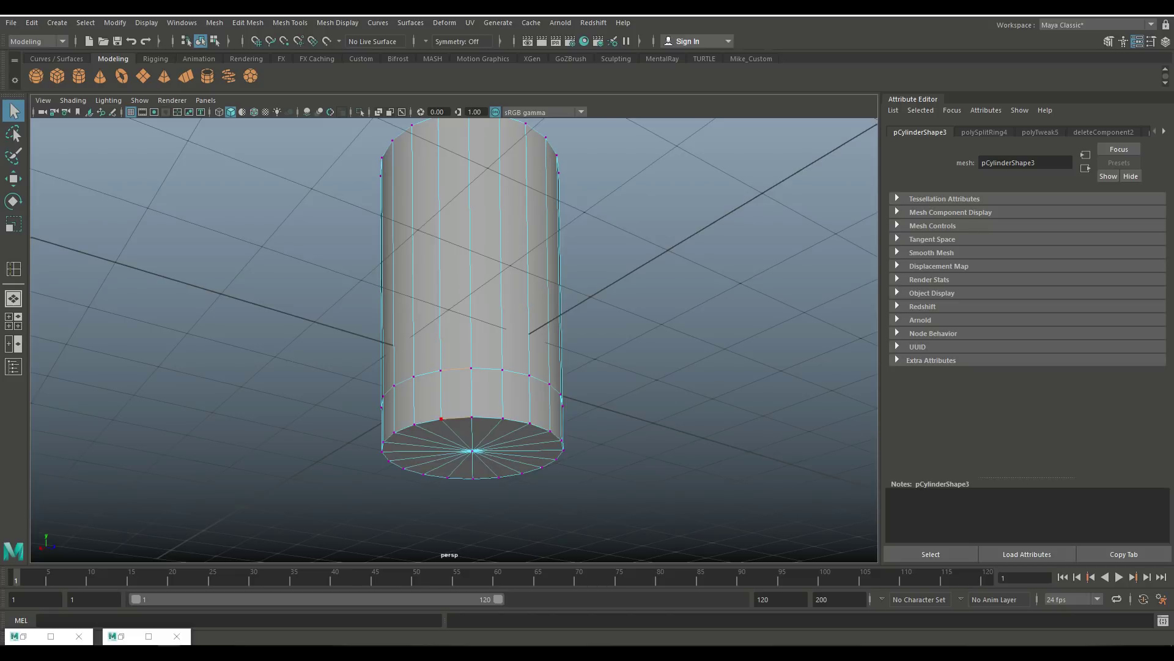
pyautogui.keyDown('alt'); pyautogui.moveTo(454, 331); pyautogui.dragTo(465, 269); pyautogui.keyUp('alt')
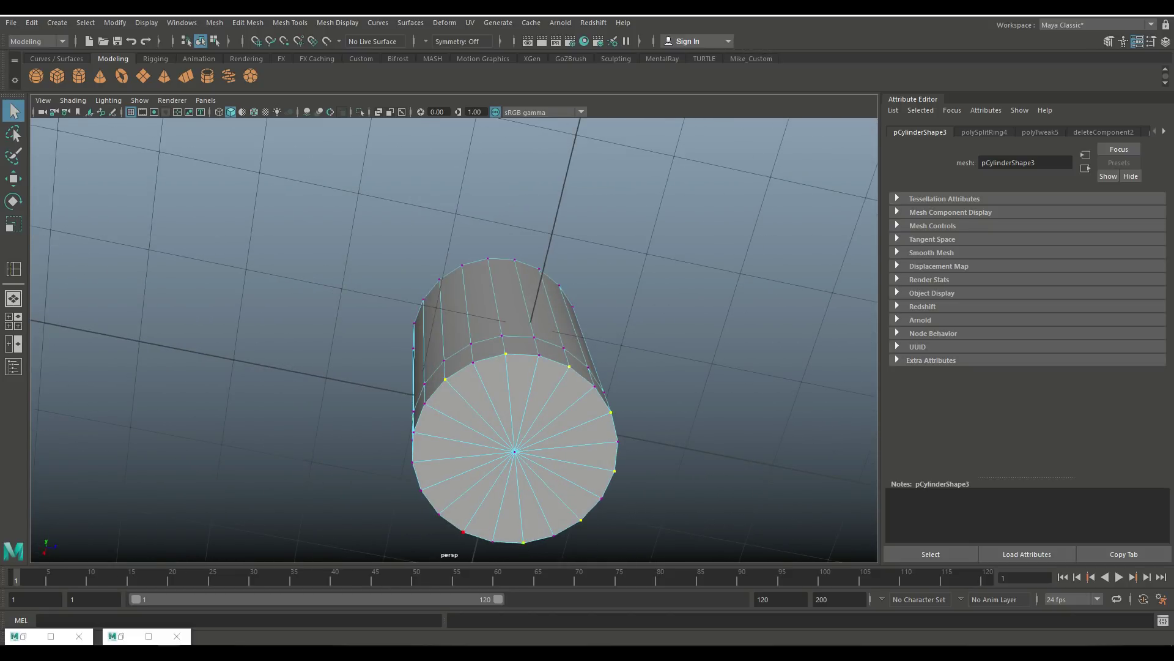
pyautogui.keyDown('alt'); pyautogui.moveTo(454, 306); pyautogui.dragTo(454, 367); pyautogui.keyUp('alt')
pyautogui.press('r')
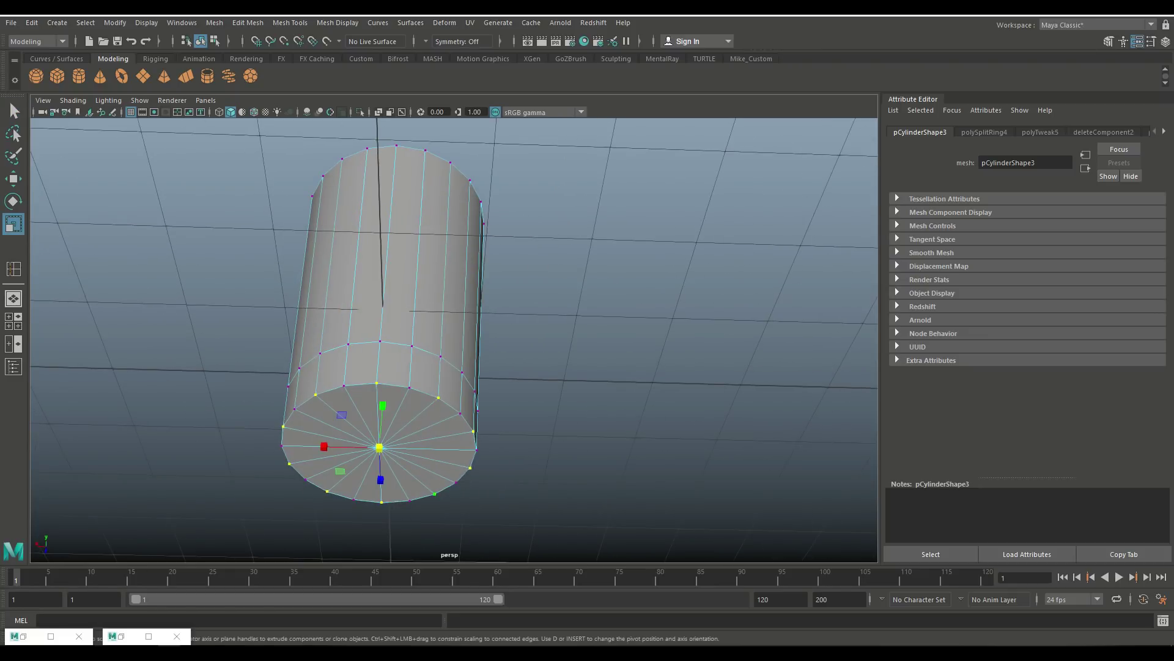
pyautogui.moveTo(379, 447); pyautogui.dragTo(366, 448)
# Step: Insert an edge loop just below the rim of the glass
pyautogui.keyDown('alt'); pyautogui.moveTo(453, 330); pyautogui.dragTo(454, 380); pyautogui.keyUp('alt')
pyautogui.scroll(-3, 454, 330)
pyautogui.click(290, 23)
pyautogui.click(318, 115)
pyautogui.scroll(3, 464, 343)
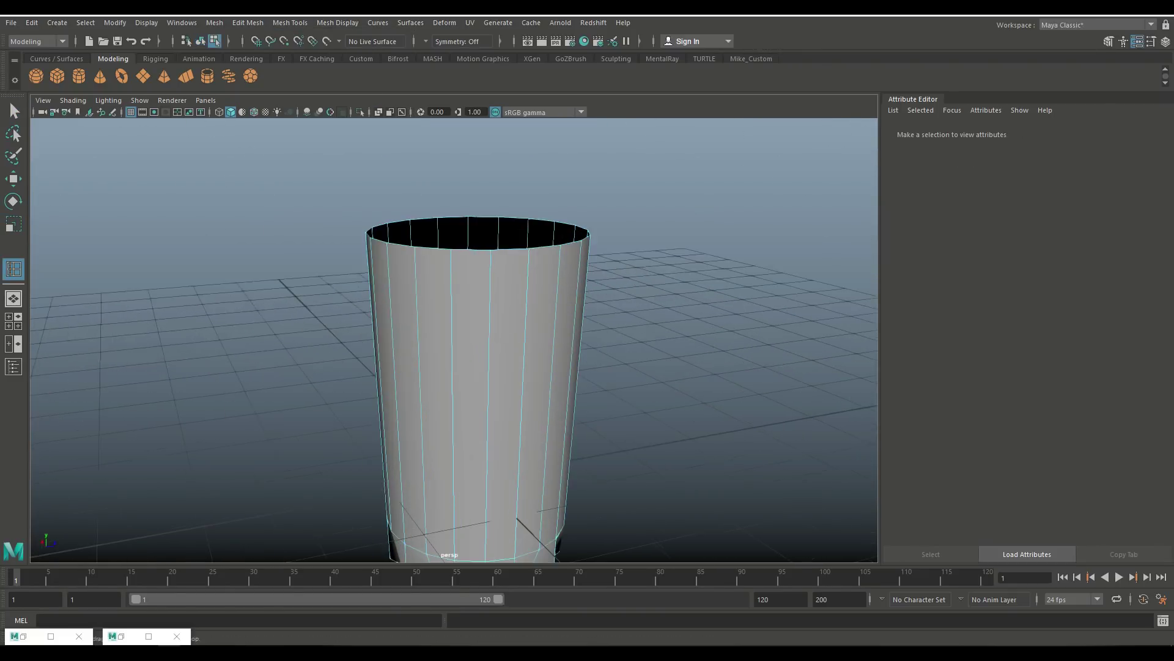
pyautogui.click(500, 263)
pyautogui.press('q')
# Step: Extrude all the glass's faces to give its walls thickness
pyautogui.rightClick(499, 264)
pyautogui.click(499, 298)
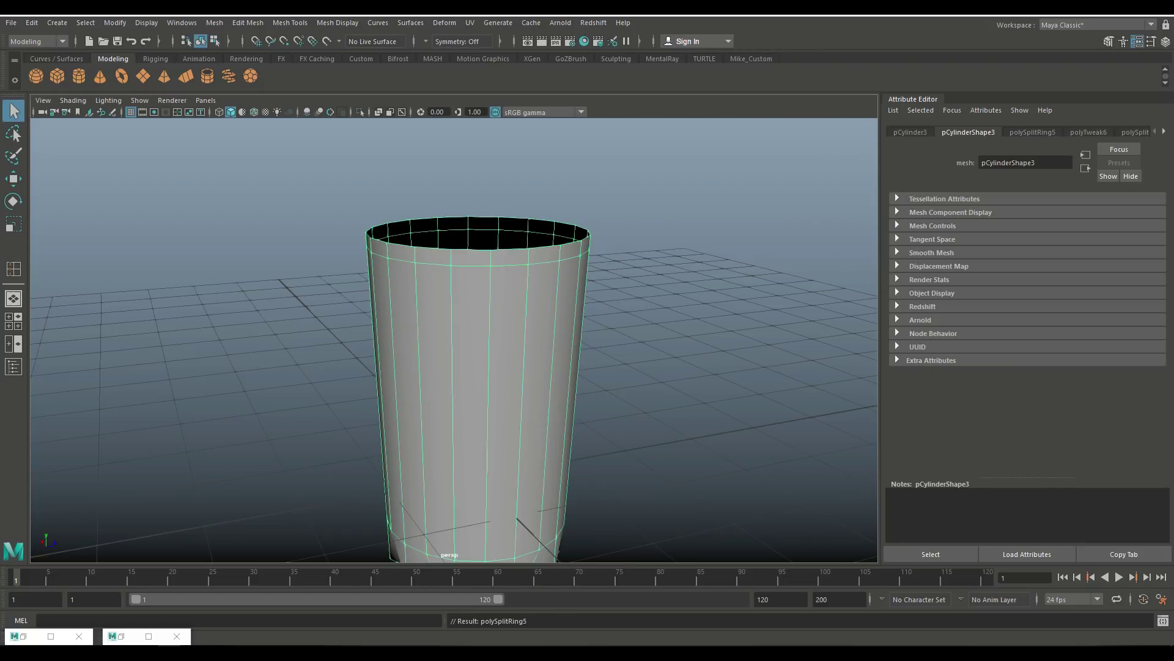
pyautogui.hotkey('ctrl', 'e')
pyautogui.scroll(-3, 454, 340)
pyautogui.moveTo(454, 340)
pyautogui.keyDown('alt'); pyautogui.mouseDown()
pyautogui.moveTo(453, 257)
pyautogui.moveTo(454, 343)
pyautogui.moveTo(465, 331)
pyautogui.mouseUp(); pyautogui.keyUp('alt')
pyautogui.press('F8')
pyautogui.press('q')
pyautogui.scroll(-1, 465, 343)
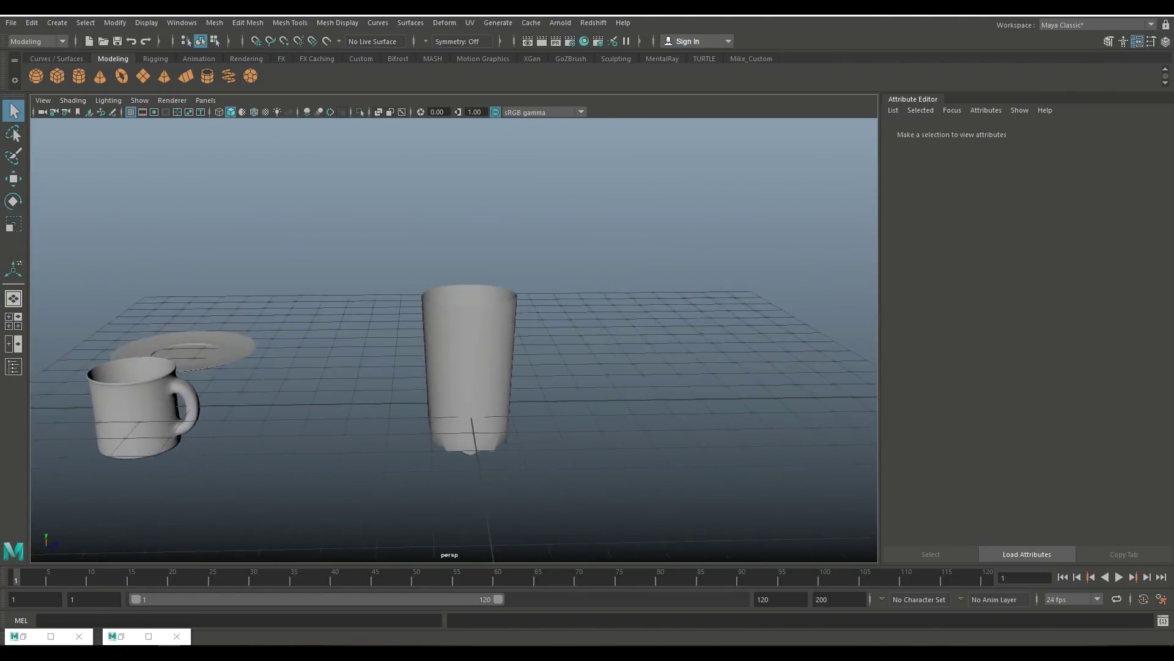
# Step: Extrude the faces around the glass's rim, leaving the whole glass selected in object mode
pyautogui.scroll(3, 454, 339)
pyautogui.click(490, 348)
pyautogui.hotkey('ctrl', 'e')
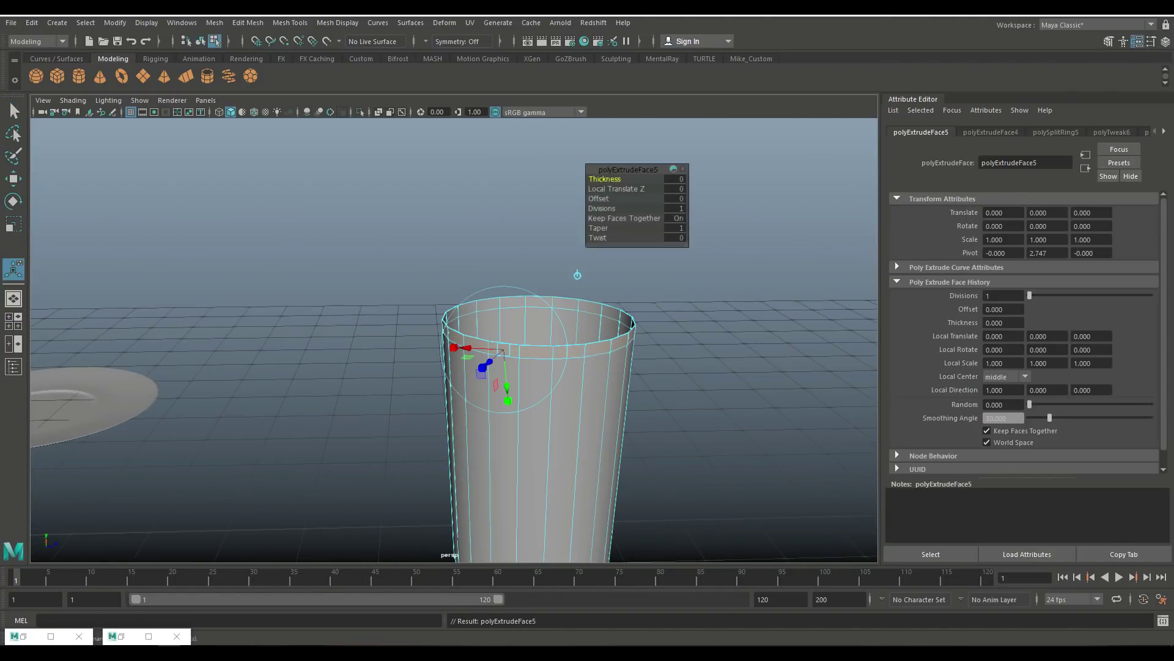
pyautogui.press('q')
pyautogui.scroll(-3, 484, 379)
pyautogui.click(486, 379)
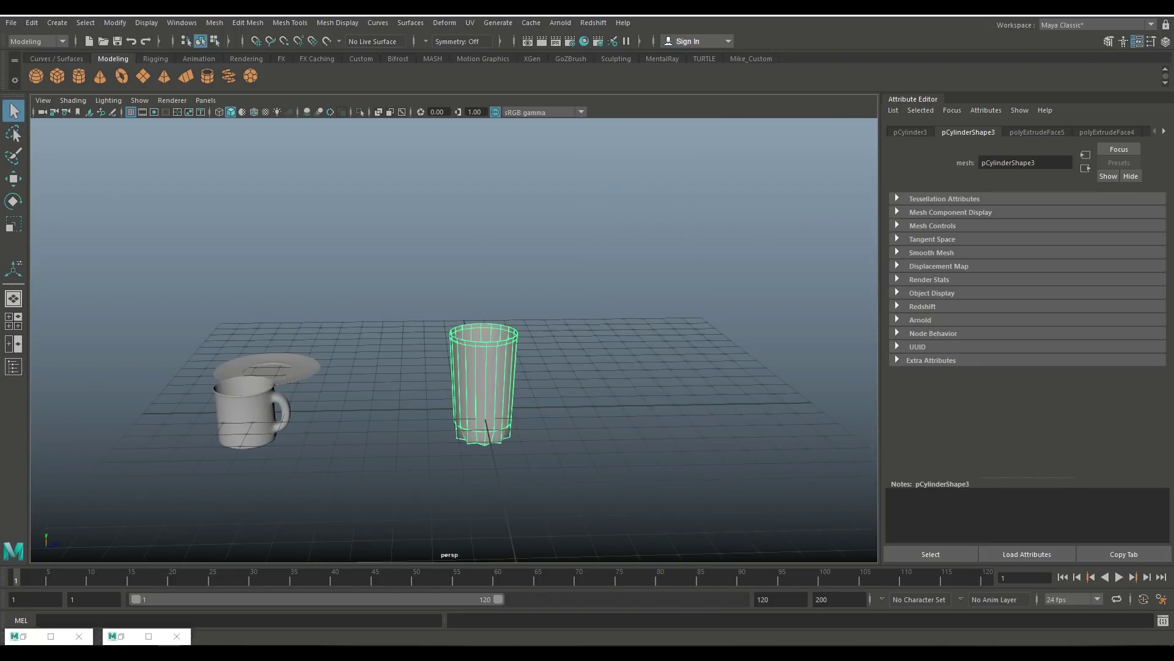
# Step: Scale the whole glass down uniformly to better match the cup's size
pyautogui.click(337, 22)
pyautogui.click(355, 130)
pyautogui.click(673, 489)
pyautogui.scroll(3, 454, 340)
pyautogui.moveTo(454, 339)
pyautogui.keyDown('alt'); pyautogui.mouseDown()
pyautogui.moveTo(428, 287)
pyautogui.moveTo(456, 342)
pyautogui.mouseUp(); pyautogui.keyUp('alt')
pyautogui.hotkey('ctrl', 'z')
pyautogui.hotkey('ctrl', 'z')
pyautogui.hotkey('ctrl', 'z')
pyautogui.hotkey('ctrl', 'z')
pyautogui.hotkey('ctrl', 'z')
pyautogui.hotkey('ctrl', 'z')
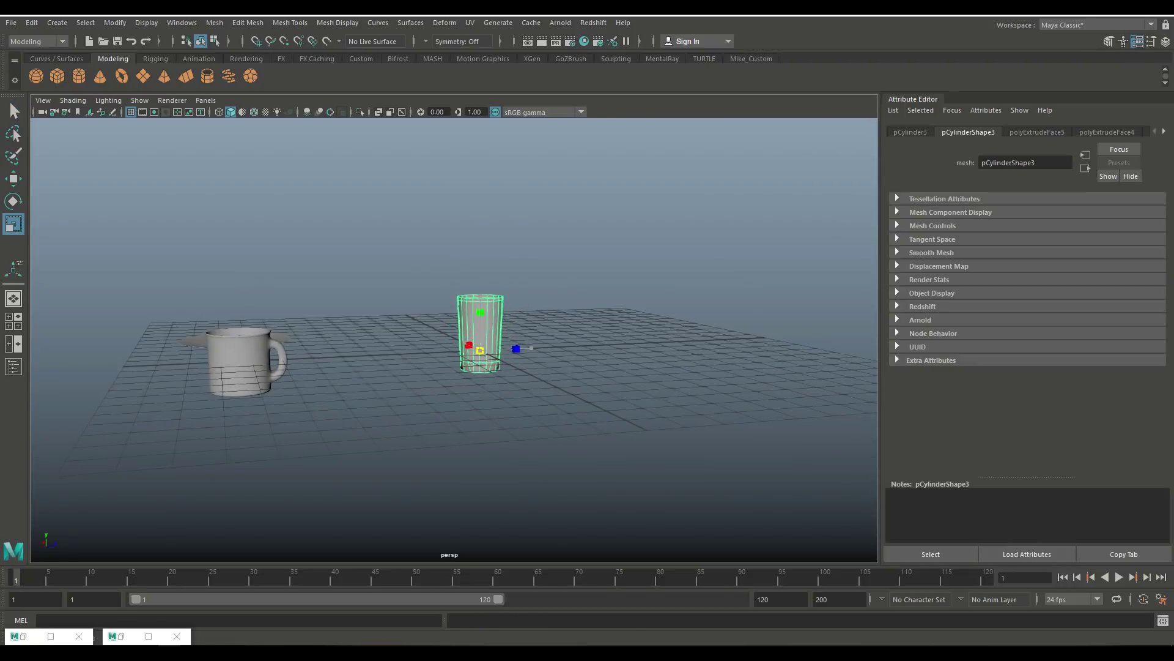
# Step: Move the glass along Z from the grid centre to the far side of the cup
pyautogui.press('w')
pyautogui.hotkey('ctrl', 'z')
pyautogui.hotkey('ctrl', 'z')
pyautogui.hotkey('ctrl', 'z')
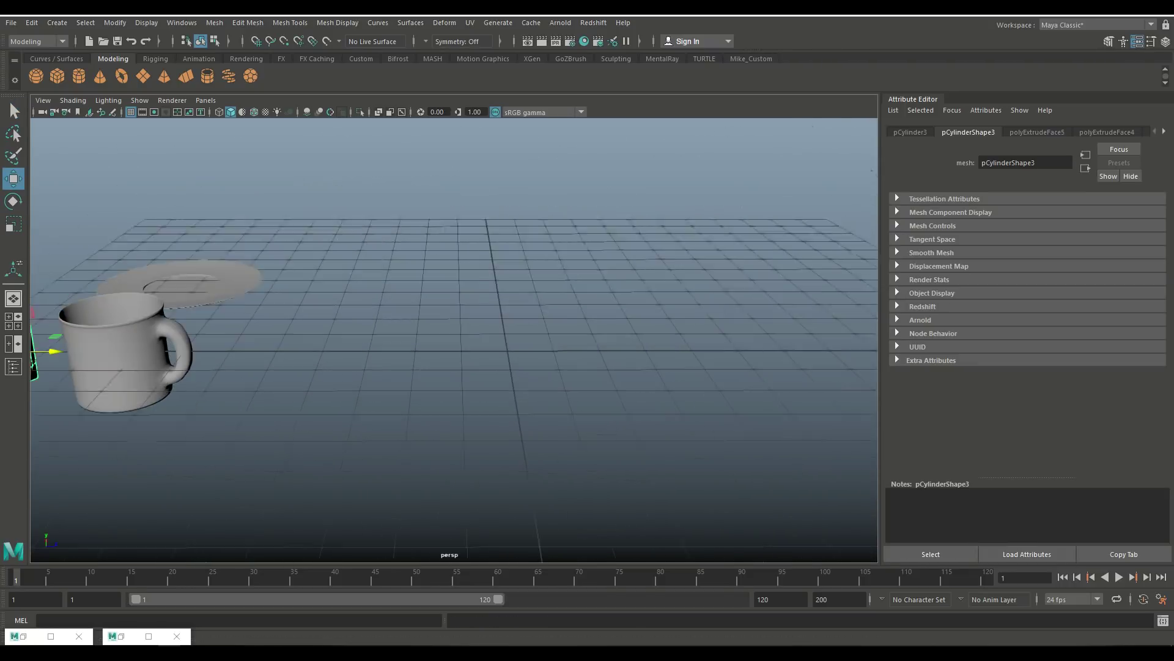
# Step: Create a polygon sphere at the grid centre and delete its lowest faces in the side view
pyautogui.hotkey('ctrl', 'z')
pyautogui.press('space')
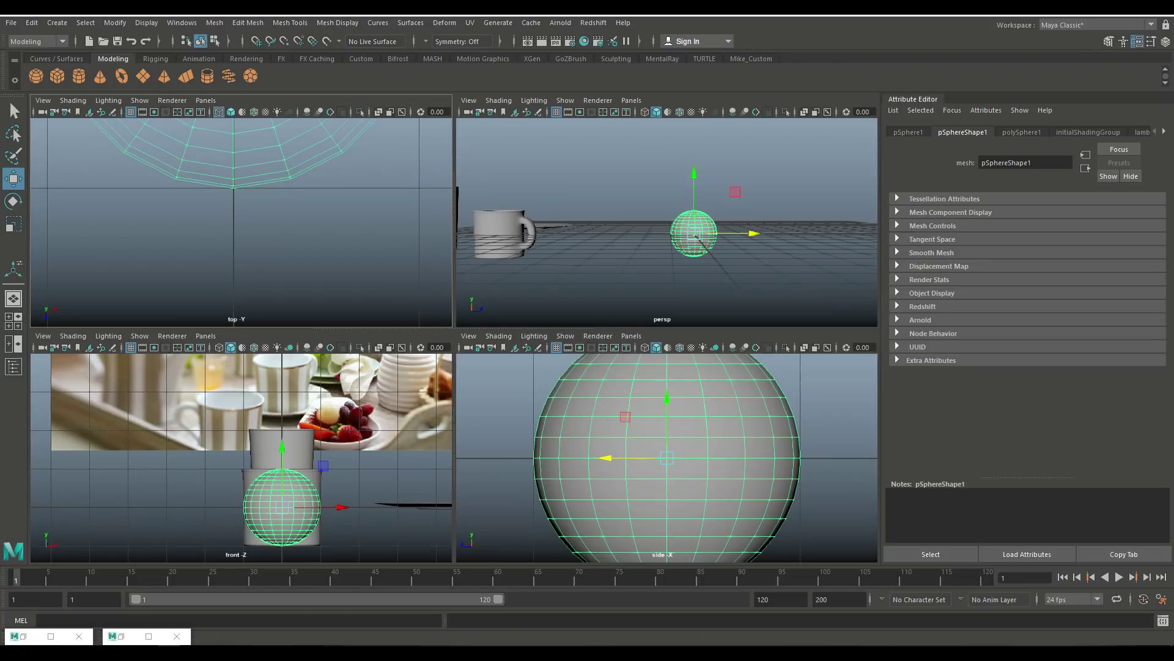
pyautogui.press('space')
pyautogui.rightClick(562, 298)
pyautogui.moveTo(367, 392); pyautogui.dragTo(459, 353)
pyautogui.rightClick(598, 290)
pyautogui.press('Delete')
# Step: Extrude the sphere's open bottom edges slightly downward and fill the remaining hole with a face
pyautogui.hotkey('ctrl', 'e')
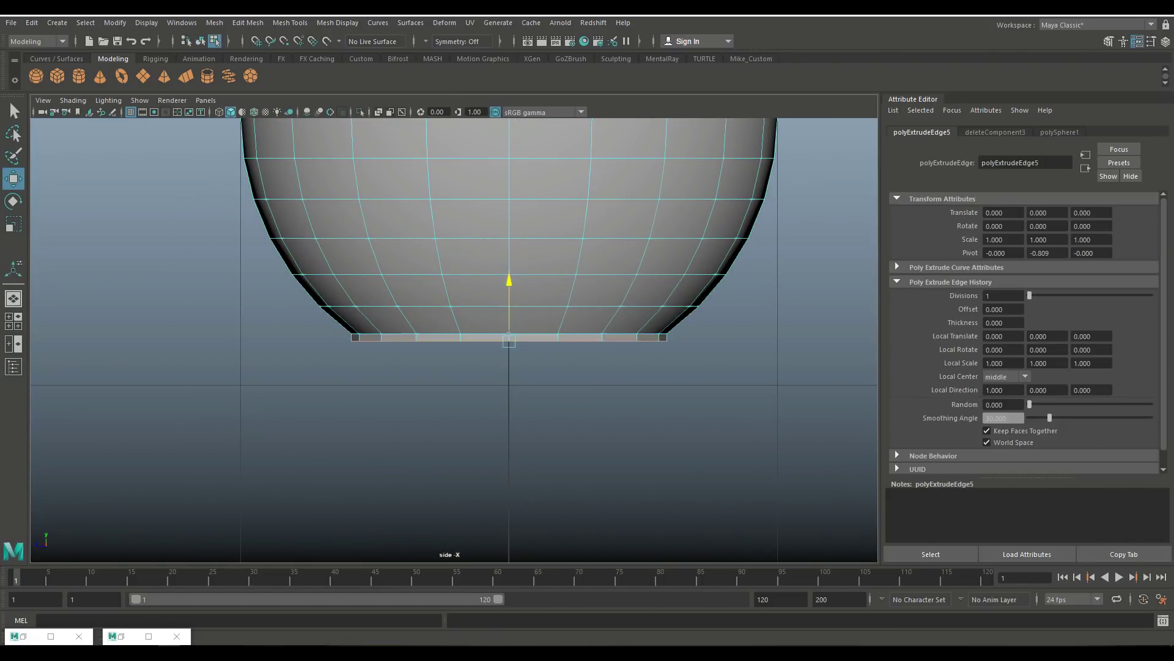
pyautogui.press('space')
pyautogui.press('space')
pyautogui.keyDown('alt'); pyautogui.moveTo(428, 306); pyautogui.dragTo(490, 232); pyautogui.keyUp('alt')
pyautogui.click(214, 23)
pyautogui.click(237, 112)
# Step: Poke the sphere's new bottom face and show the mesh in wireframe
pyautogui.scroll(3, 532, 343)
pyautogui.click(587, 391)
pyautogui.click(248, 23)
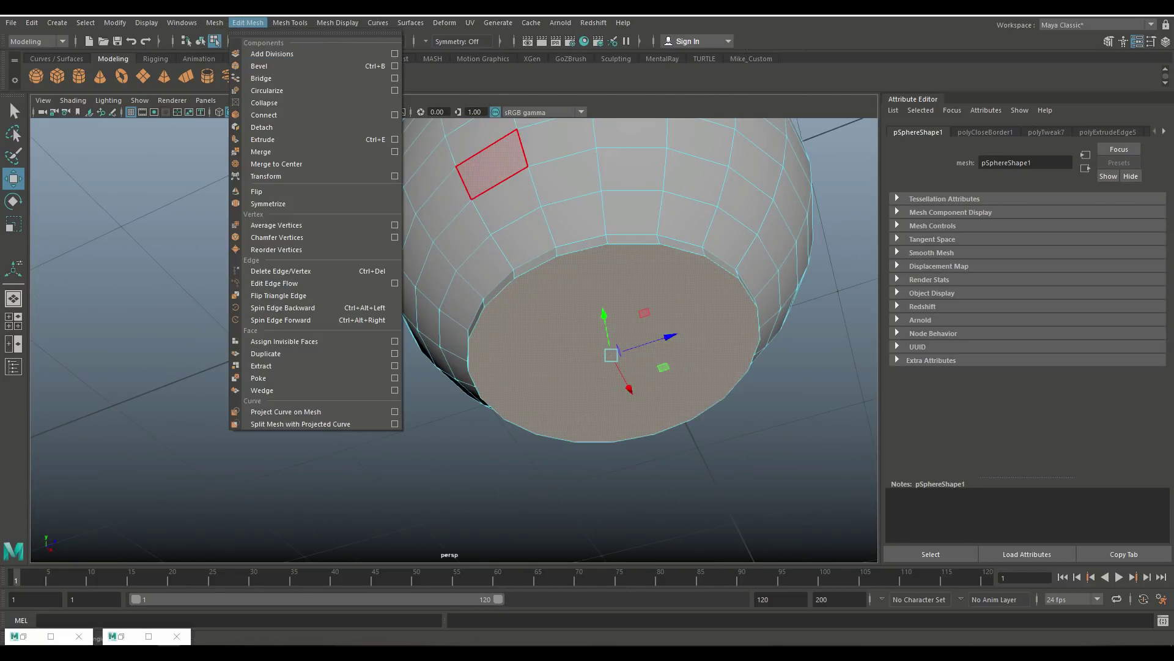
pyautogui.click(244, 377)
pyautogui.press('4')
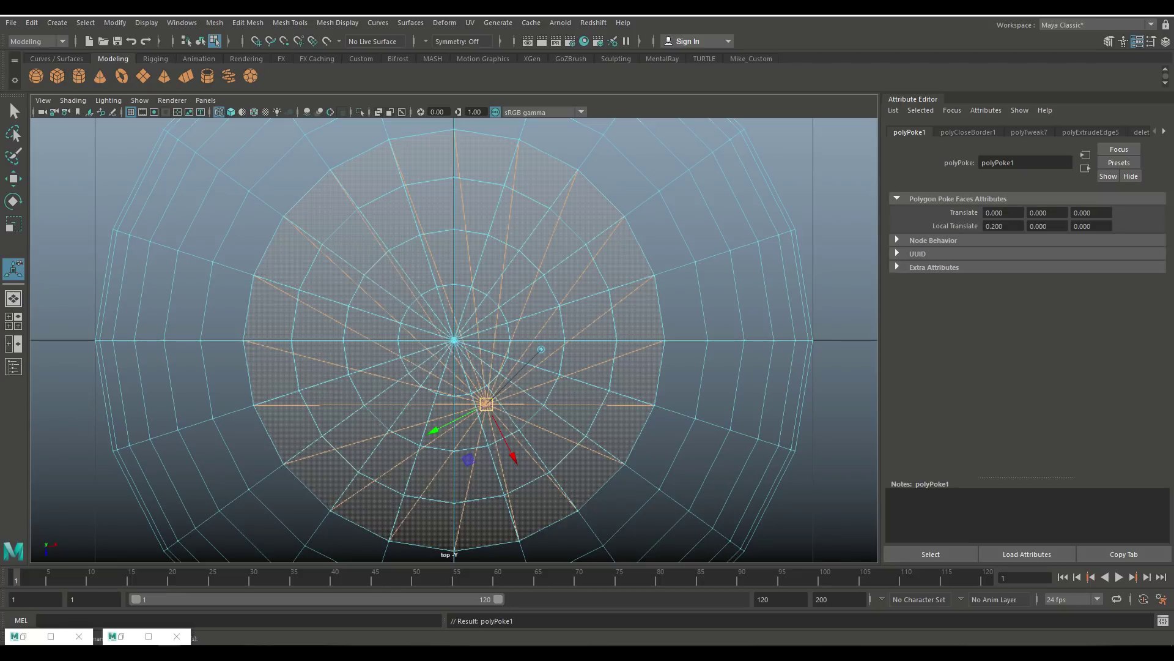
# Step: Centre the base's poked vertex in the top view and level it with the foot's lower edge in the side view
pyautogui.moveTo(469, 459); pyautogui.dragTo(468, 428)
pyautogui.press('space')
pyautogui.press('space')
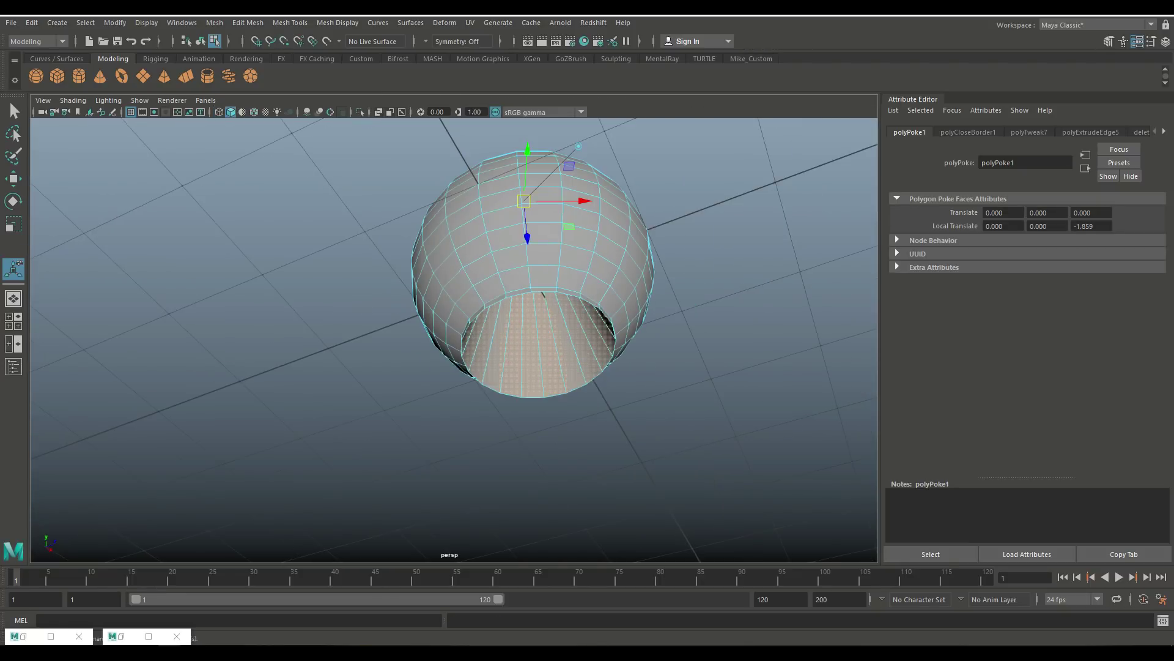
pyautogui.press('space')
pyautogui.press('space')
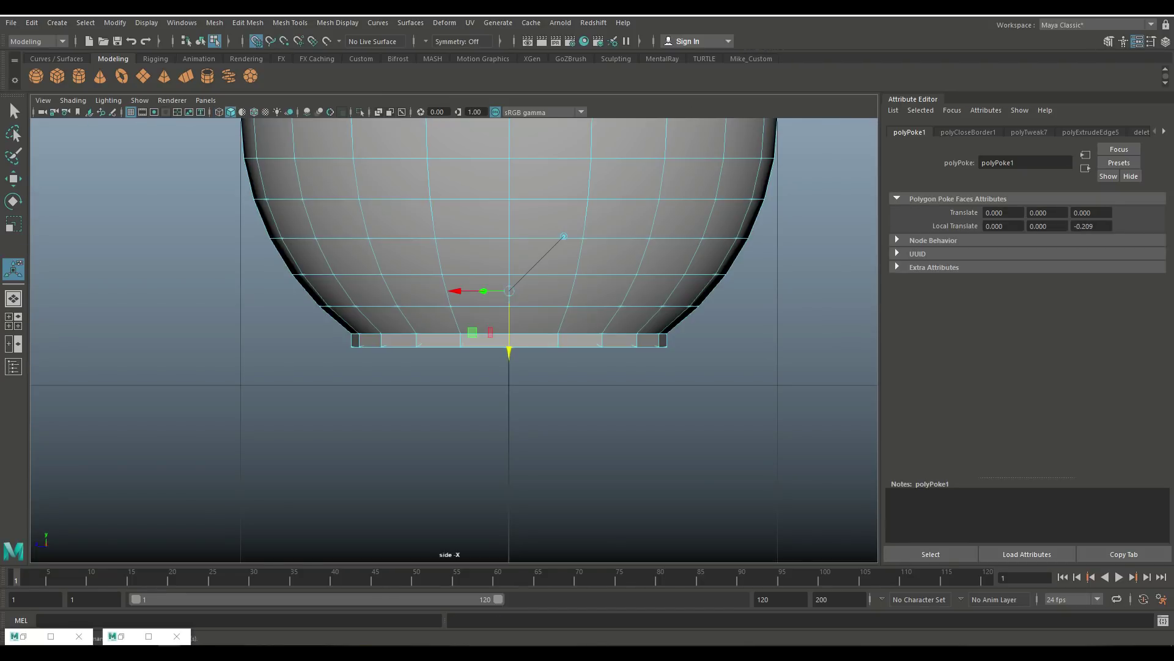
pyautogui.press('4')
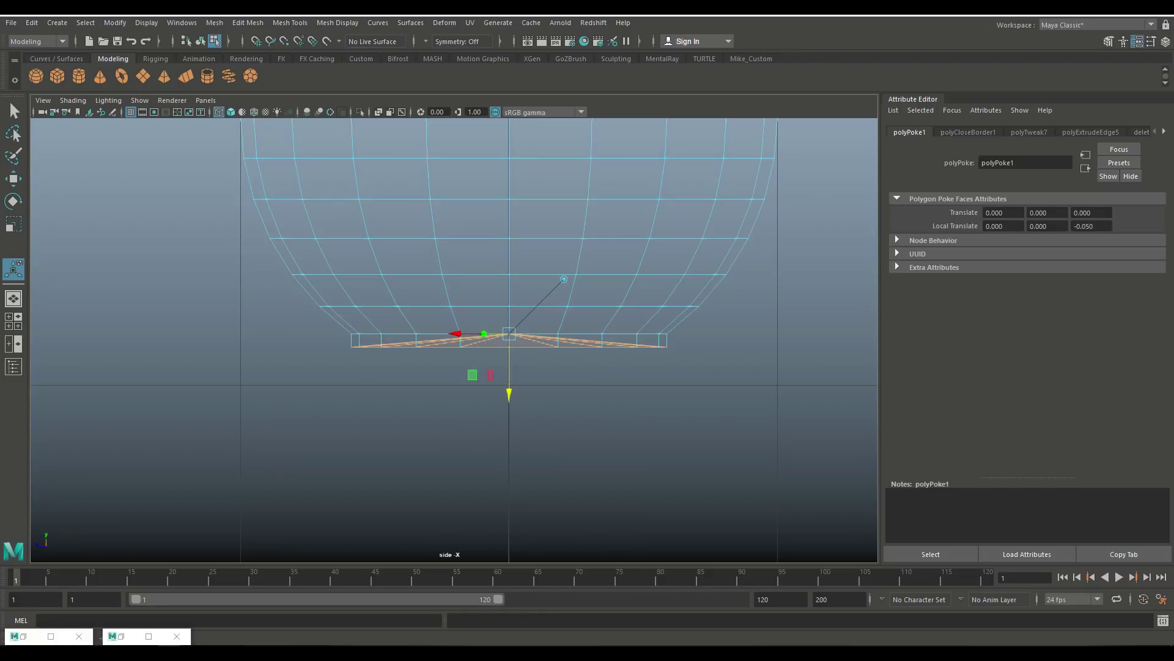
pyautogui.moveTo(509, 393)
pyautogui.mouseDown()
pyautogui.moveTo(509, 443)
pyautogui.moveTo(509, 407)
pyautogui.mouseUp()
pyautogui.press('space')
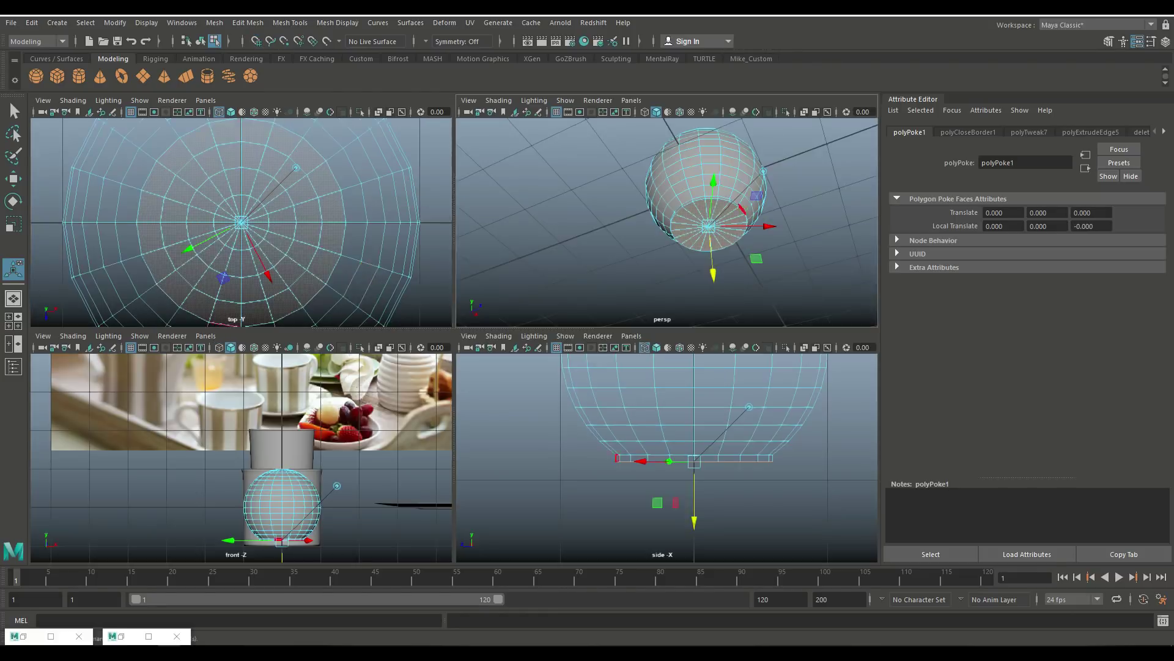
pyautogui.press('space')
# Step: Detach the sphere's upper faces in the side view and raise them slightly to form a lid
pyautogui.press('space')
pyautogui.press('space')
pyautogui.keyDown('alt'); pyautogui.moveTo(538, 183); pyautogui.dragTo(538, 551, button='middle'); pyautogui.keyUp('alt')
pyautogui.rightClick(550, 261)
pyautogui.click(551, 294)
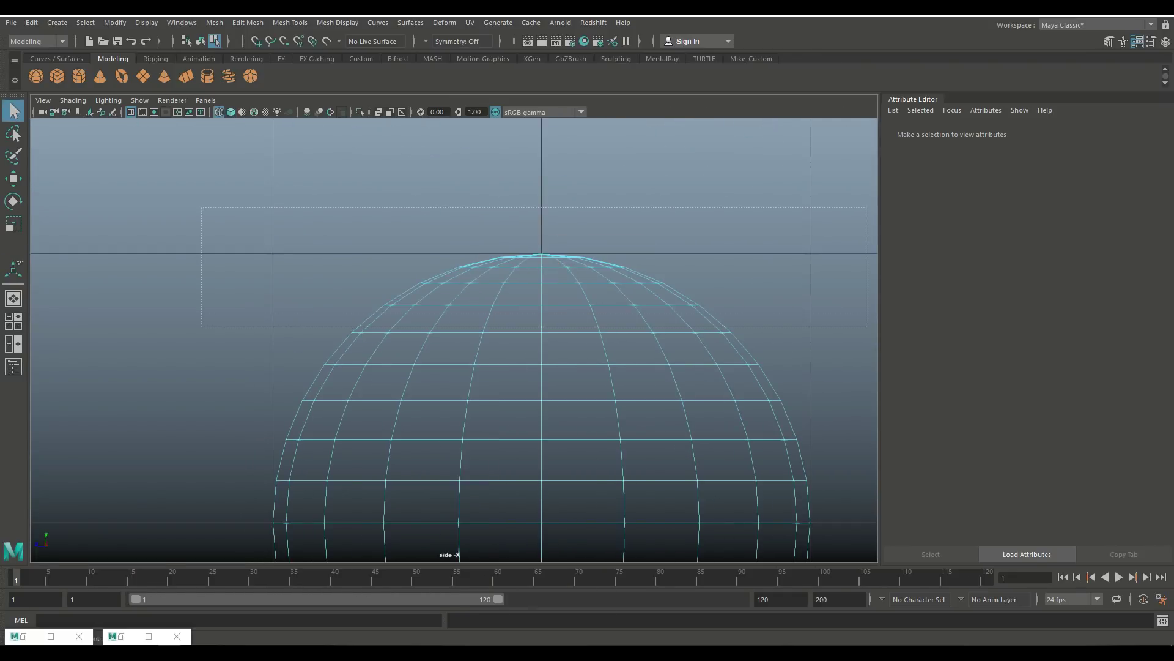
pyautogui.moveTo(331, 239); pyautogui.dragTo(752, 324)
pyautogui.click(247, 23)
pyautogui.press('Escape')
pyautogui.press('w')
pyautogui.moveTo(541, 241); pyautogui.dragTo(541, 239)
# Step: Insert an edge loop close to the lid gap on each side and switch the mesh to face selection
pyautogui.click(290, 23)
pyautogui.click(312, 112)
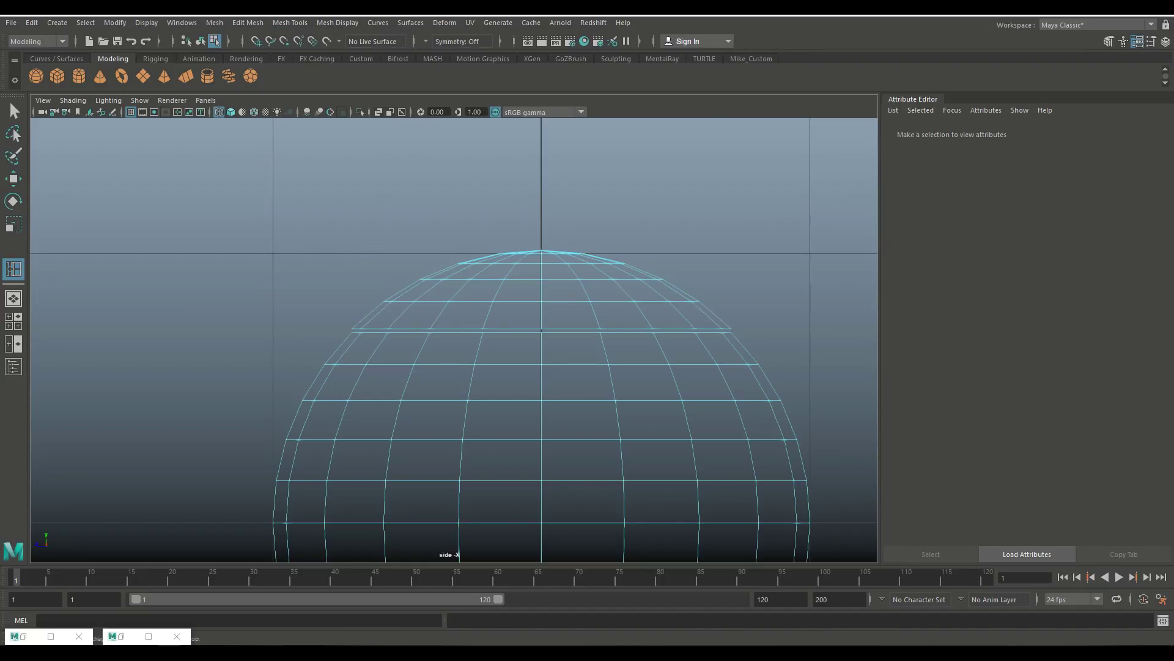
pyautogui.moveTo(487, 314); pyautogui.dragTo(488, 319)
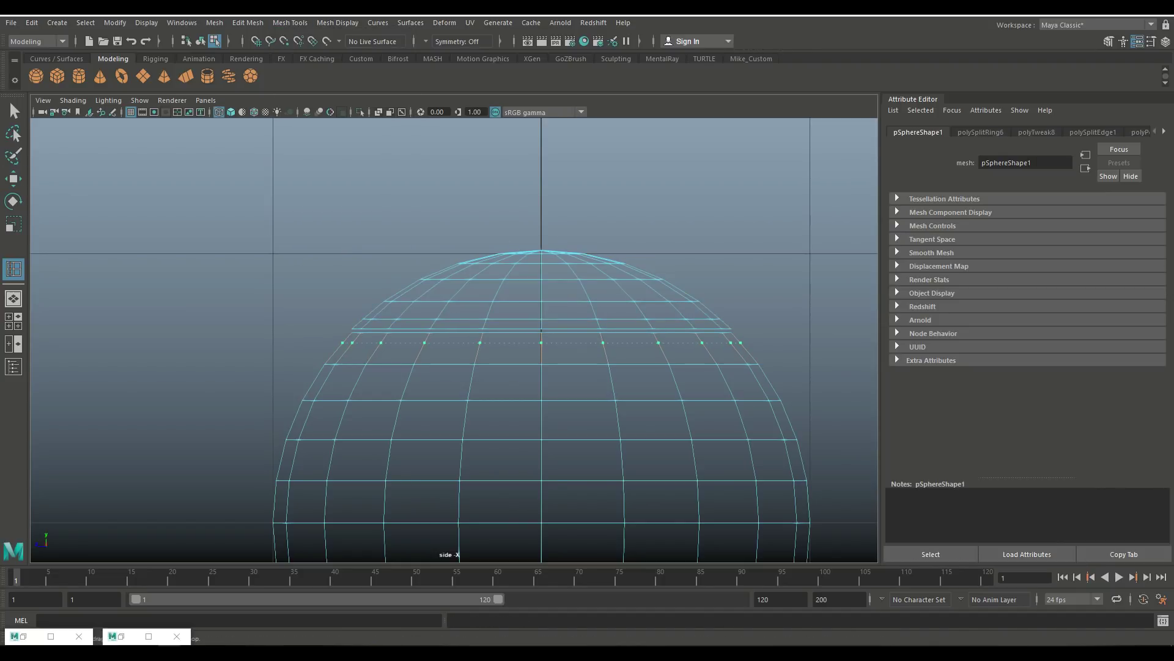
pyautogui.press('space')
pyautogui.press('space')
pyautogui.scroll(8, 502, 298)
pyautogui.rightClick(502, 298)
pyautogui.click(502, 332)
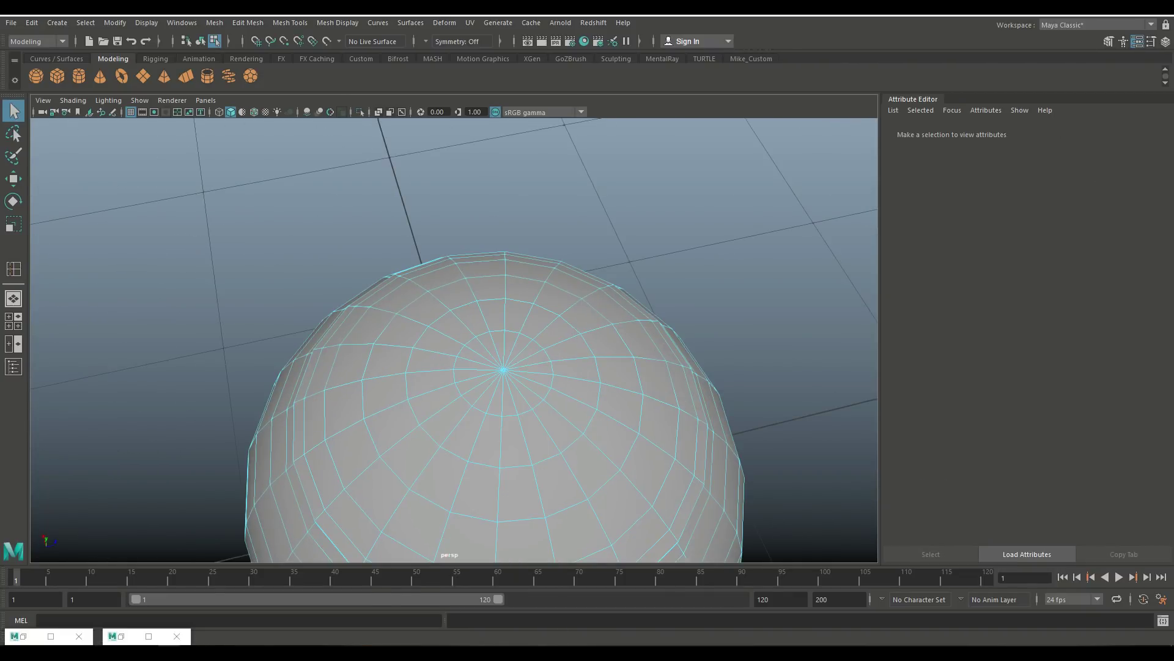
pyautogui.press('space')
pyautogui.press('space')
pyautogui.click(472, 374)
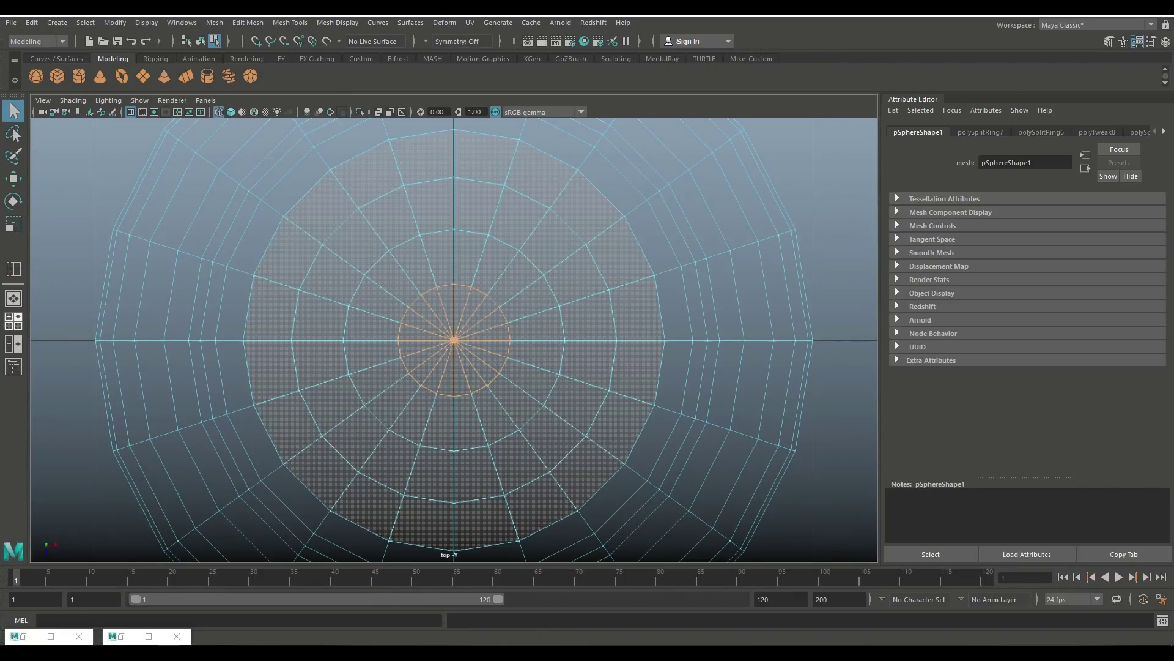
pyautogui.press('space')
pyautogui.press('space')
pyautogui.scroll(2, 538, 274)
pyautogui.scroll(-8, 538, 274)
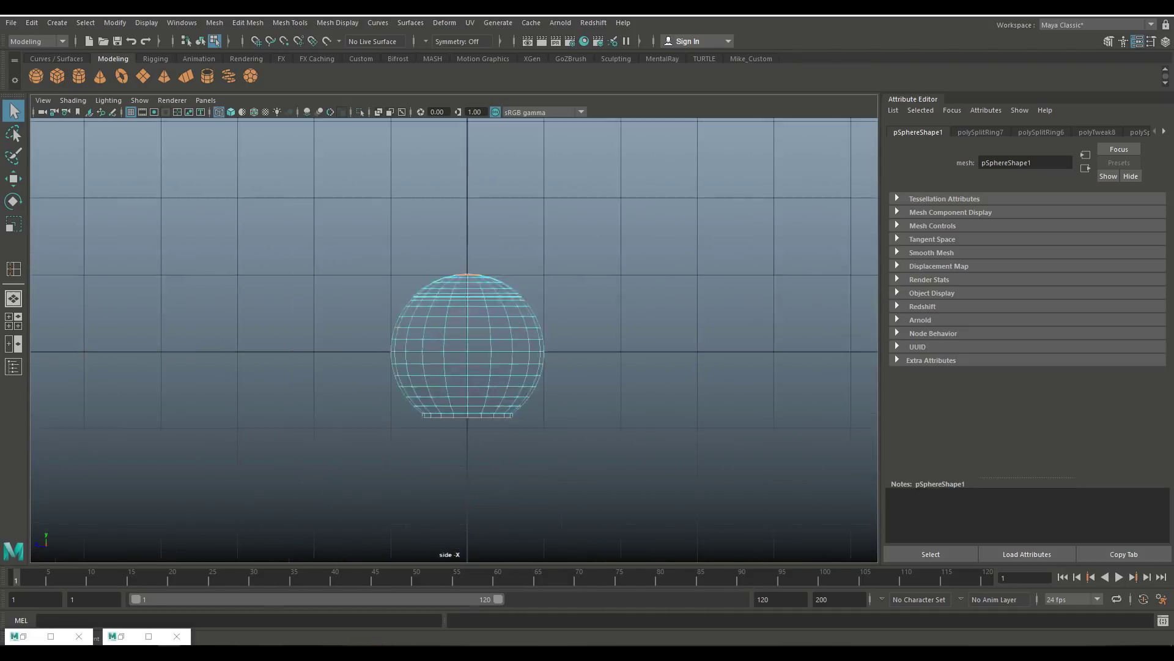
pyautogui.scroll(3, 456, 341)
pyautogui.click(410, 122)
pyautogui.scroll(4, 410, 123)
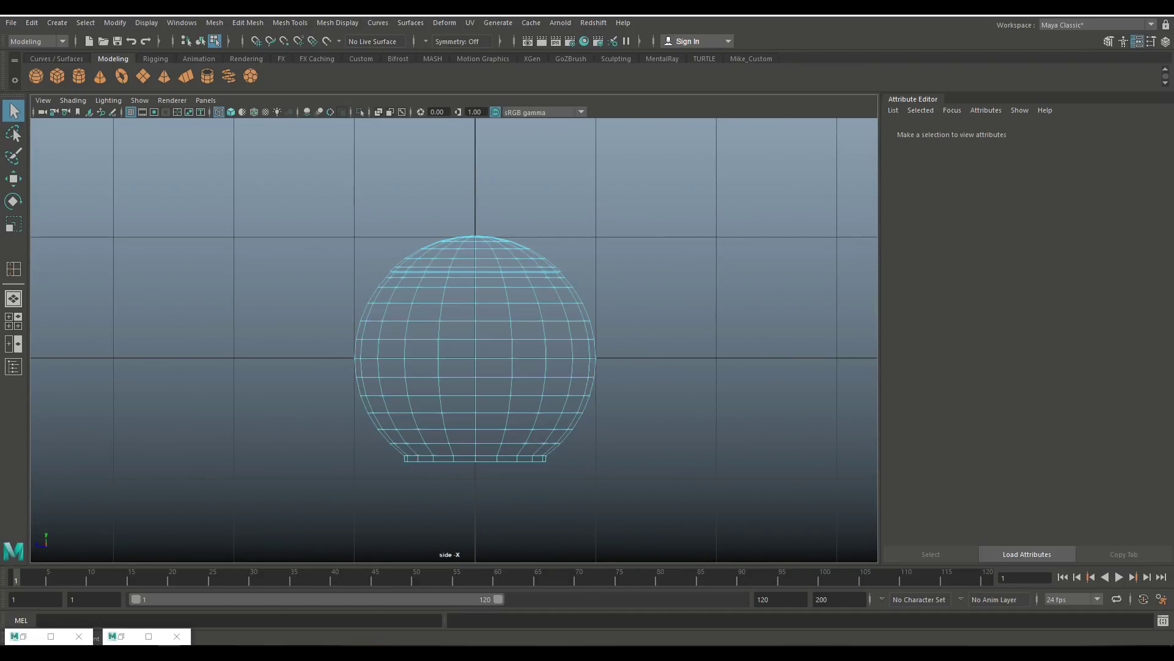
# Step: Select the faces around the lid's pole in the side view and extrude them upward into a knob
pyautogui.moveTo(409, 343); pyautogui.dragTo(676, 383)
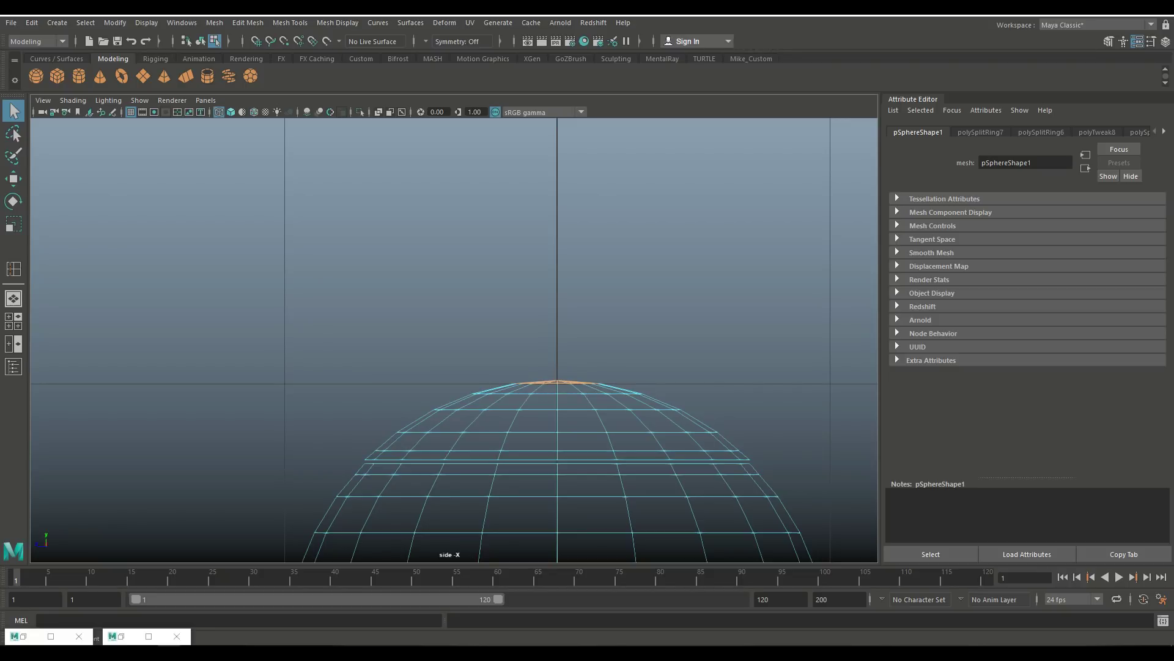
pyautogui.press('5')
pyautogui.hotkey('ctrl', 'e')
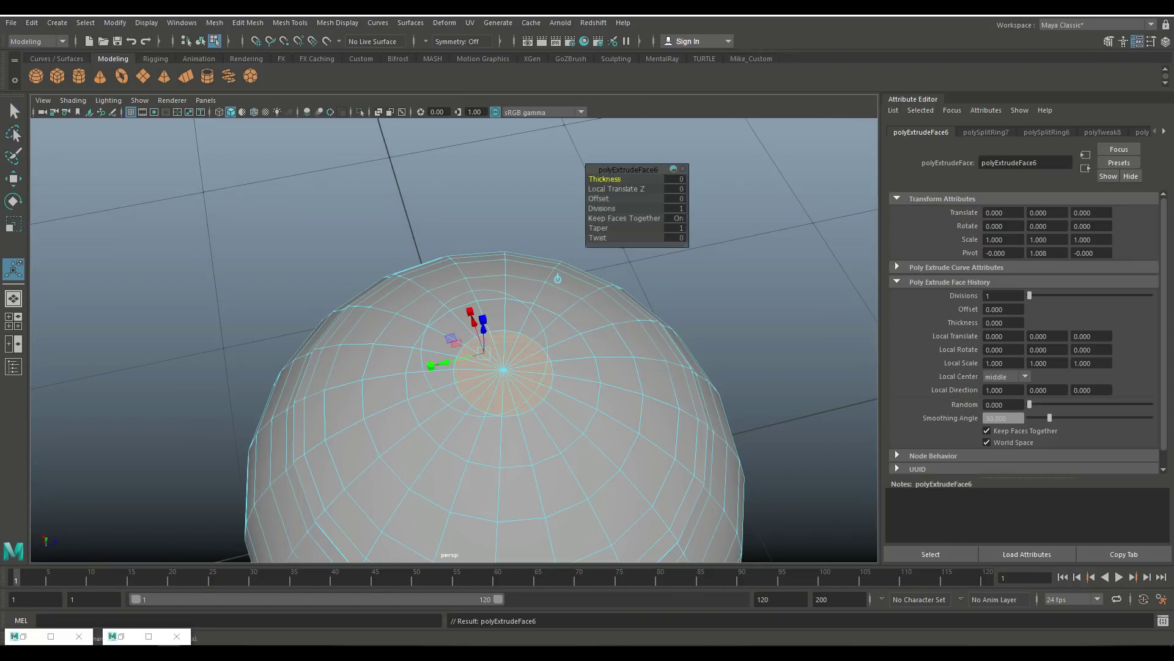
pyautogui.press('w')
pyautogui.keyDown('alt'); pyautogui.moveTo(452, 275); pyautogui.dragTo(453, 367); pyautogui.keyUp('alt')
pyautogui.scroll(4, 453, 336)
pyautogui.moveTo(493, 147); pyautogui.dragTo(493, 122)
# Step: Insert an edge loop around the lid's knob and shape the knob with a narrow neck below a wider grip
pyautogui.click(290, 23)
pyautogui.click(324, 114)
pyautogui.click(492, 192)
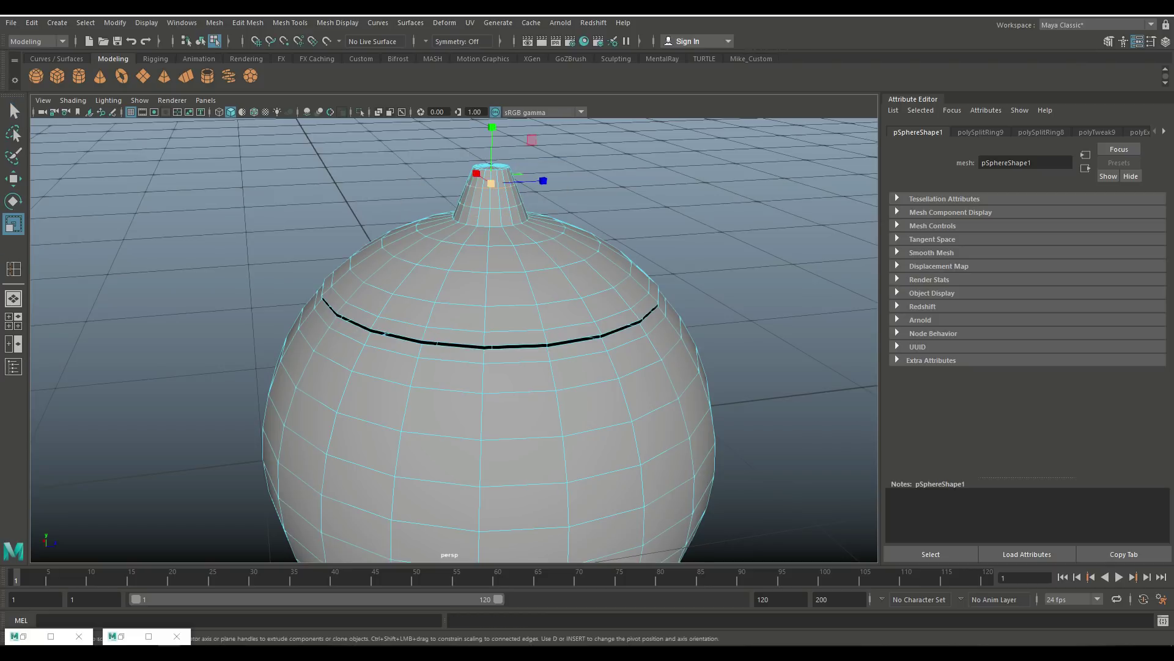
pyautogui.scroll(-3, 490, 275)
pyautogui.keyDown('alt'); pyautogui.moveTo(464, 294); pyautogui.dragTo(379, 293); pyautogui.keyUp('alt')
pyautogui.rightClick(366, 297)
pyautogui.moveTo(365, 298); pyautogui.dragTo(425, 280, button='right')
pyautogui.press('w')
pyautogui.press('f')
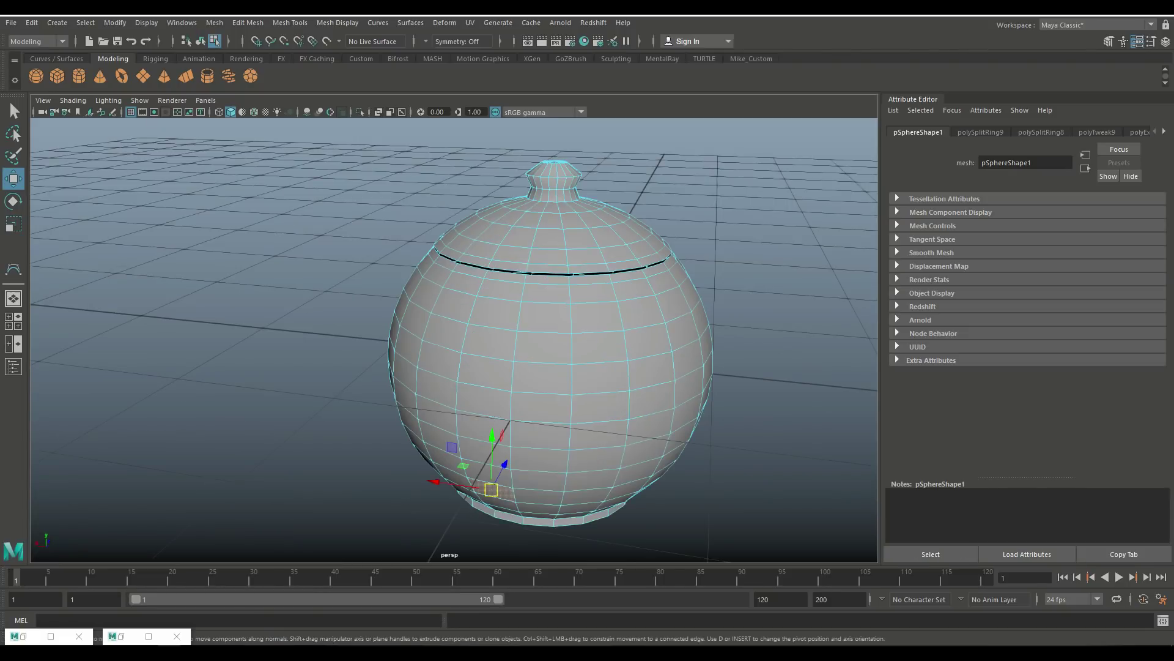
# Step: Extrude the rows of faces along both sides of the lid gap with a thickness of 0.1
pyautogui.click(215, 23)
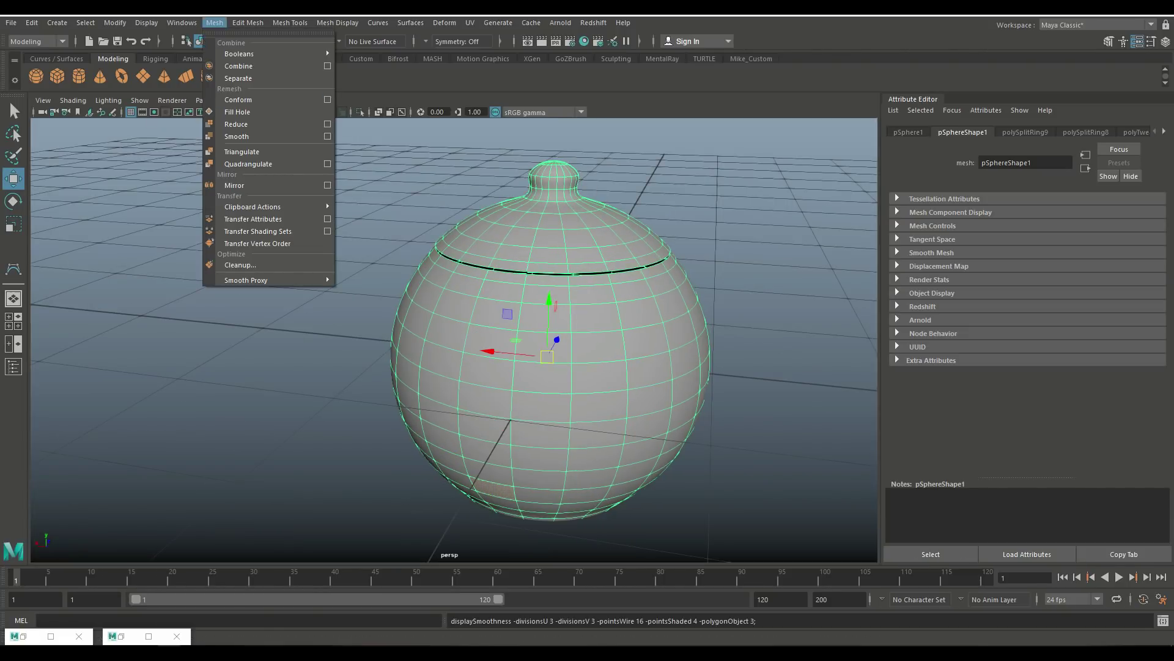
pyautogui.press('3')
pyautogui.scroll(3, 530, 214)
pyautogui.moveTo(529, 215); pyautogui.dragTo(611, 219, button='right')
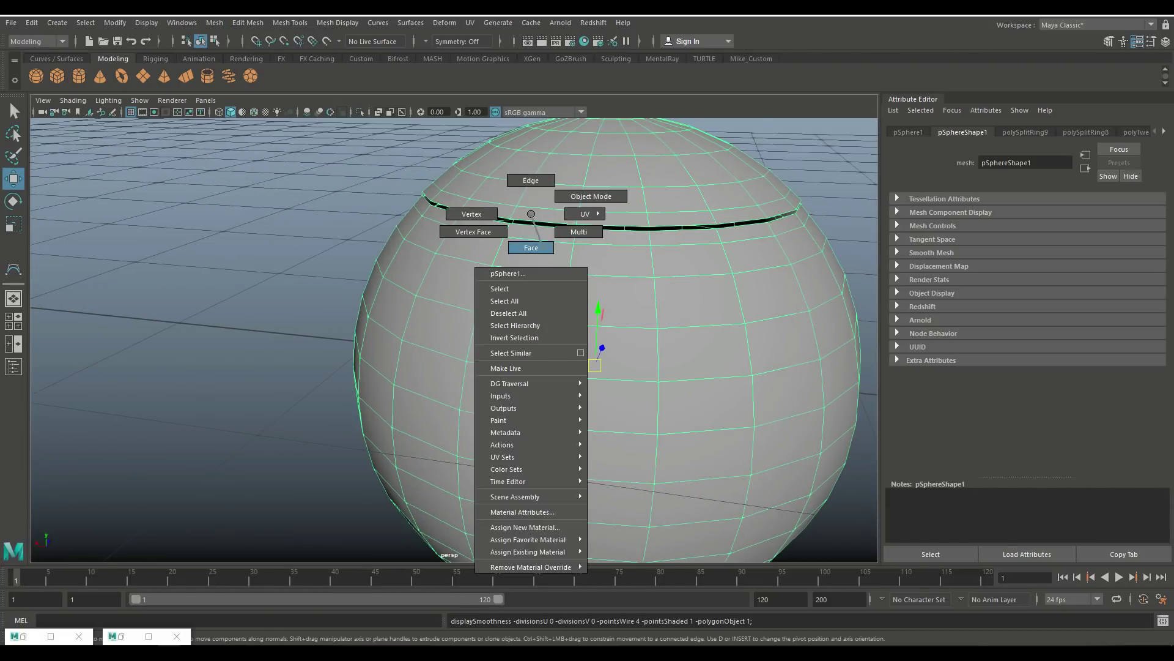
pyautogui.hotkey('ctrl', 'e')
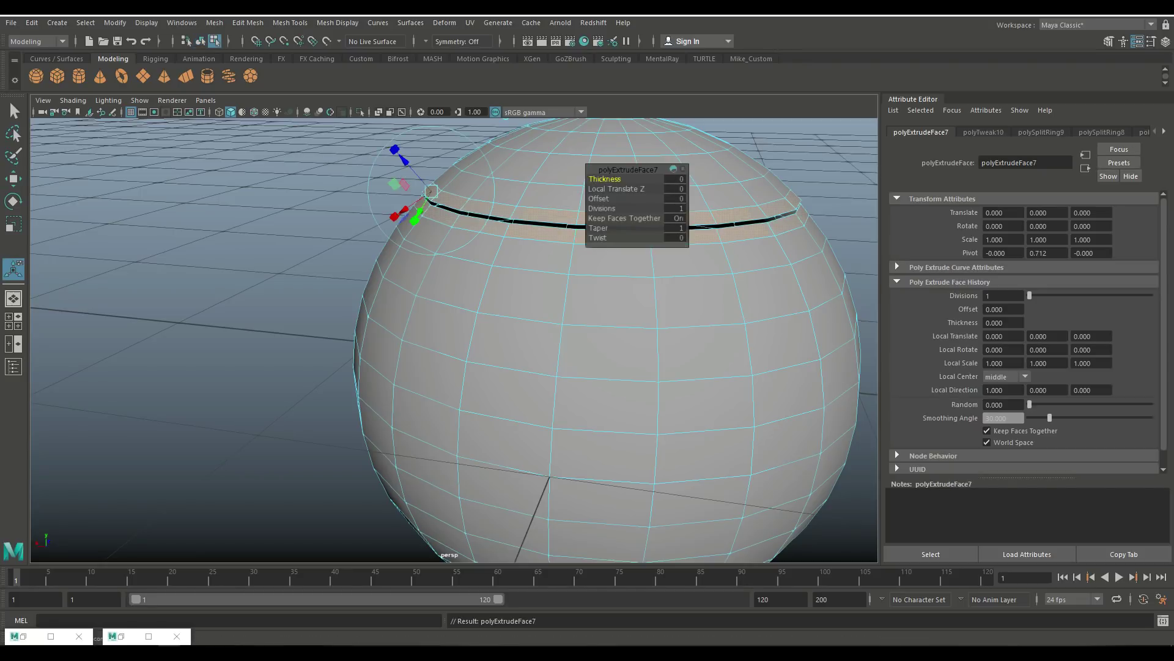
pyautogui.write('.1')
pyautogui.press('Return')
# Step: Smooth the whole vessel mesh with 1 division and separate the lid from the body
pyautogui.click(184, 367)
pyautogui.moveTo(571, 306); pyautogui.dragTo(571, 257, button='right')
pyautogui.click(215, 22)
pyautogui.click(236, 137)
pyautogui.click(214, 22)
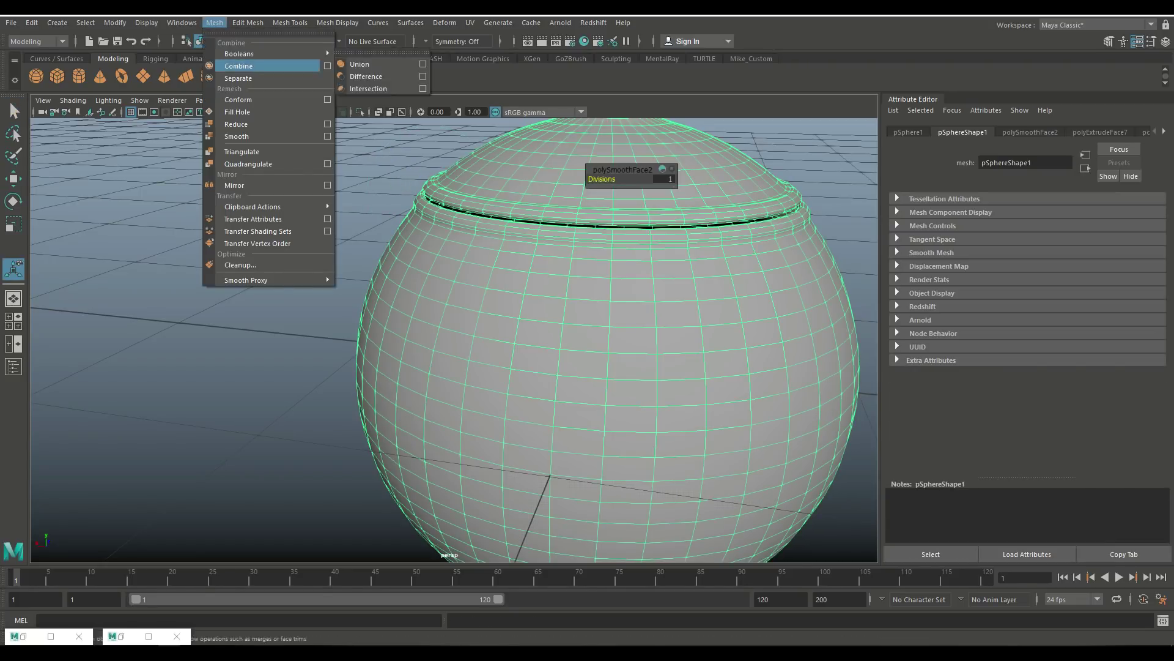
pyautogui.click(238, 79)
pyautogui.press('2')
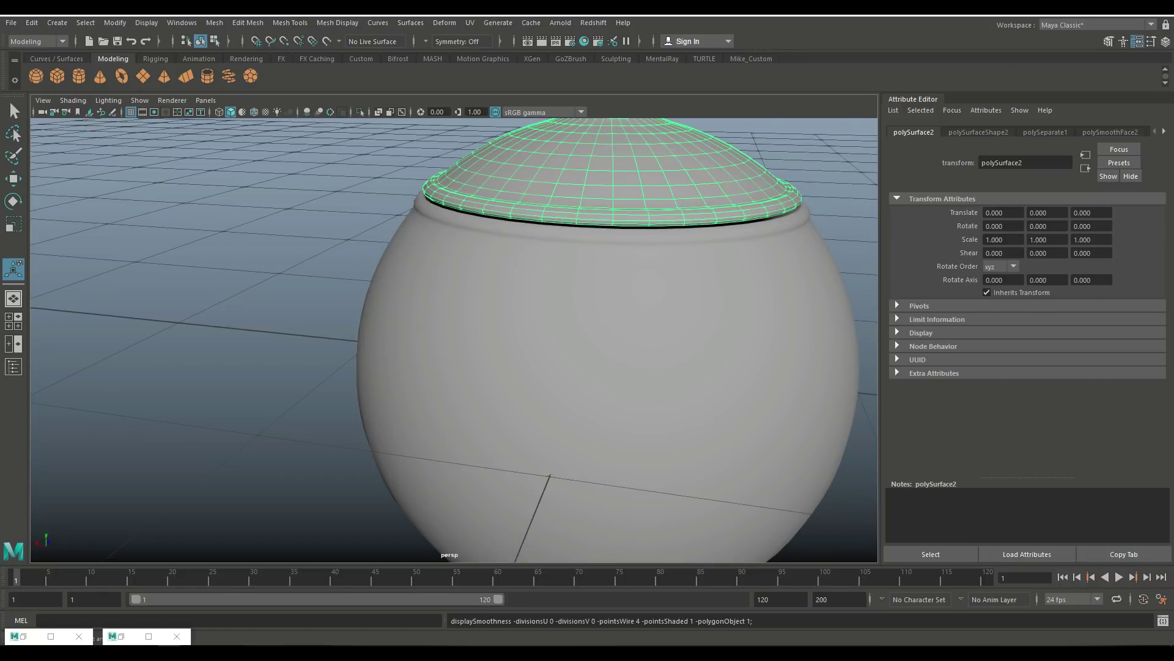
# Step: Lower the lid slightly to Y -0.008 and move the lid and body together along Z to -5.009
pyautogui.press('w')
pyautogui.moveTo(598, 324); pyautogui.dragTo(598, 329)
pyautogui.scroll(-10, 453, 340)
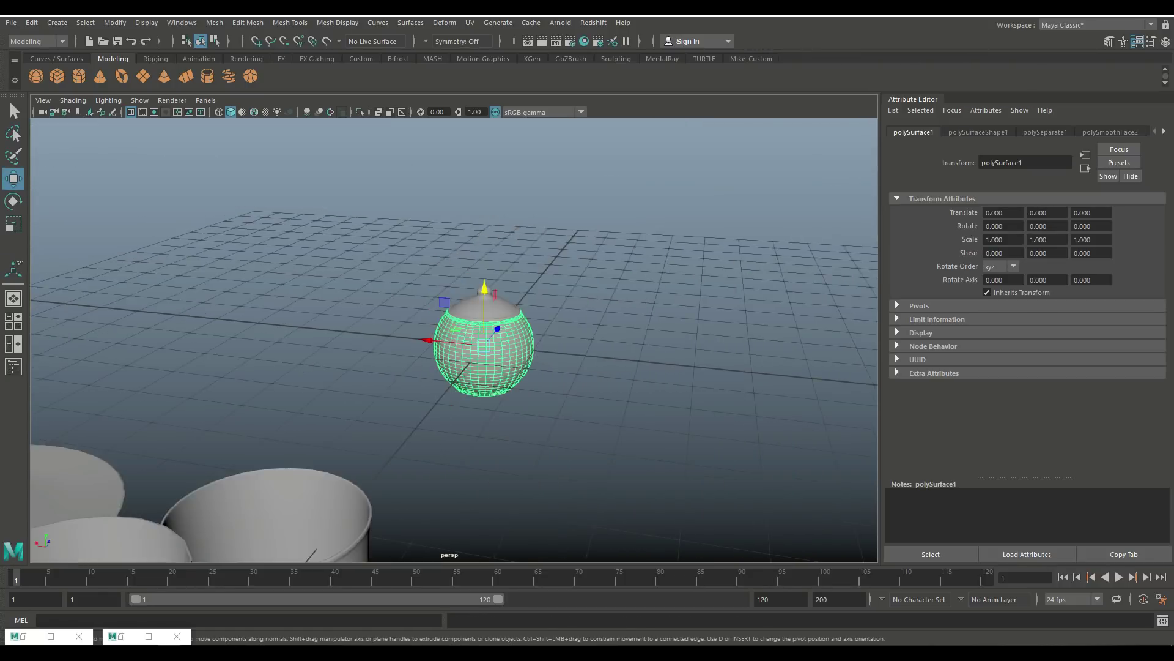
pyautogui.keyDown('alt'); pyautogui.moveTo(453, 339); pyautogui.dragTo(428, 343); pyautogui.keyUp('alt')
pyautogui.moveTo(502, 365); pyautogui.dragTo(355, 366)
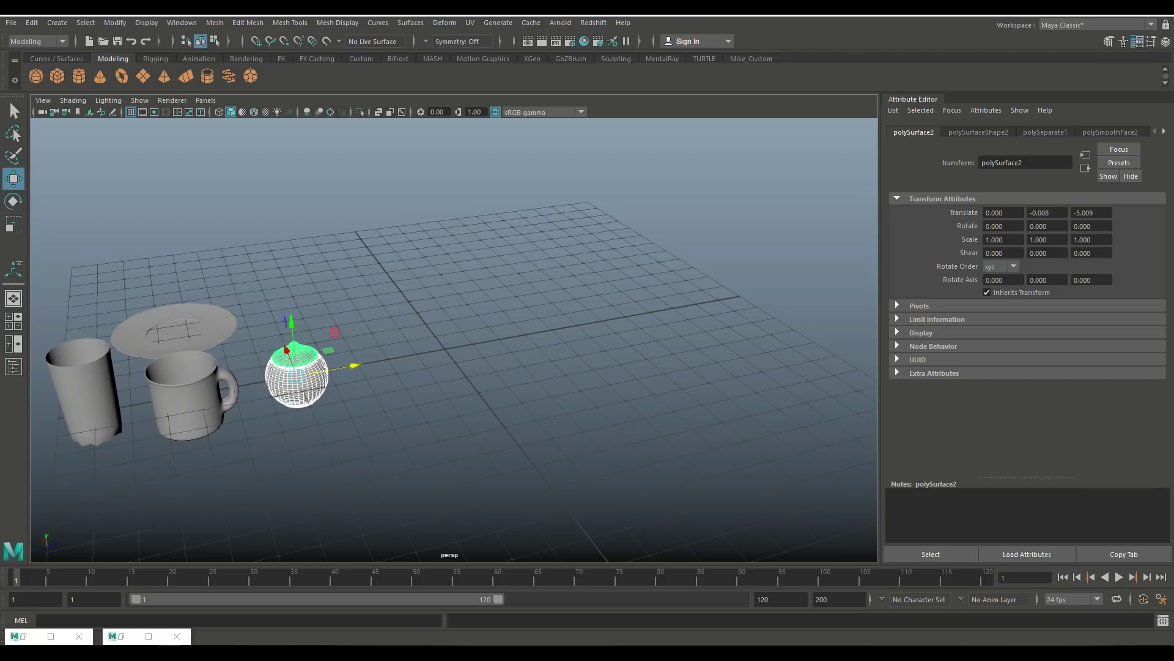
# Step: Group the lid and body, scale the group uniformly to 1.730 and centre its pivot
pyautogui.hotkey('ctrl', 'g')
pyautogui.press('r')
pyautogui.moveTo(445, 349); pyautogui.dragTo(508, 345)
pyautogui.click(115, 23)
pyautogui.click(131, 110)
pyautogui.press('q')
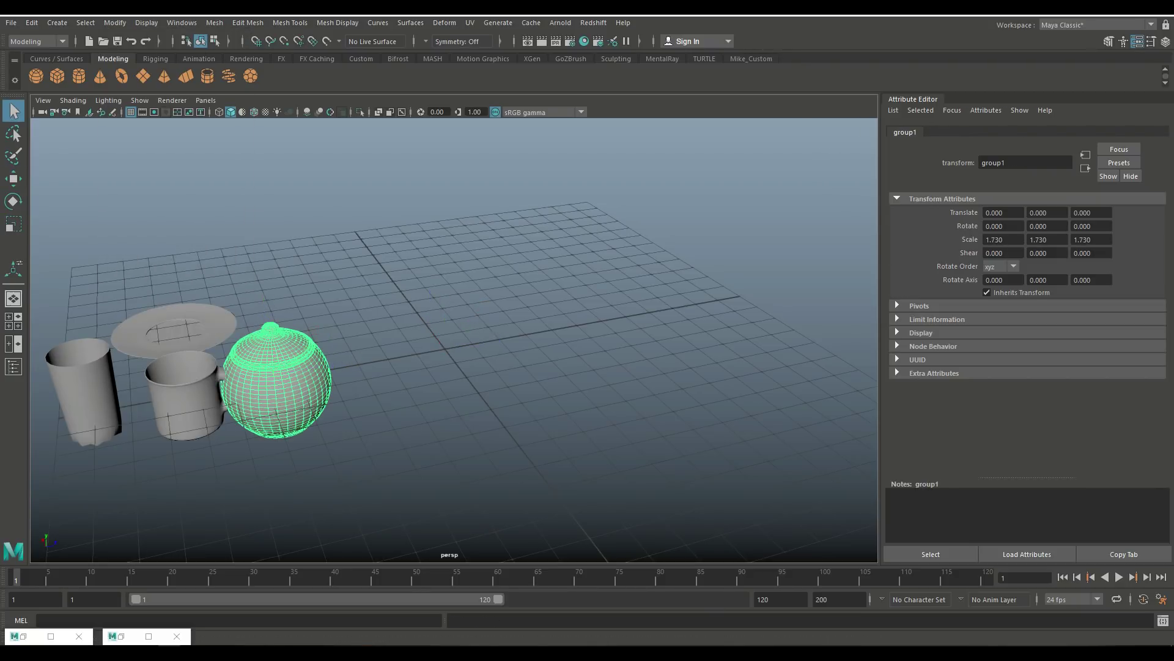
# Step: Move the vessel group along Z to 1.329 and raise it in the front view until its base sits on the grid
pyautogui.scroll(-3, 452, 340)
pyautogui.press('w')
pyautogui.moveTo(340, 304); pyautogui.dragTo(362, 318)
pyautogui.moveTo(453, 339); pyautogui.dragTo(454, 380)
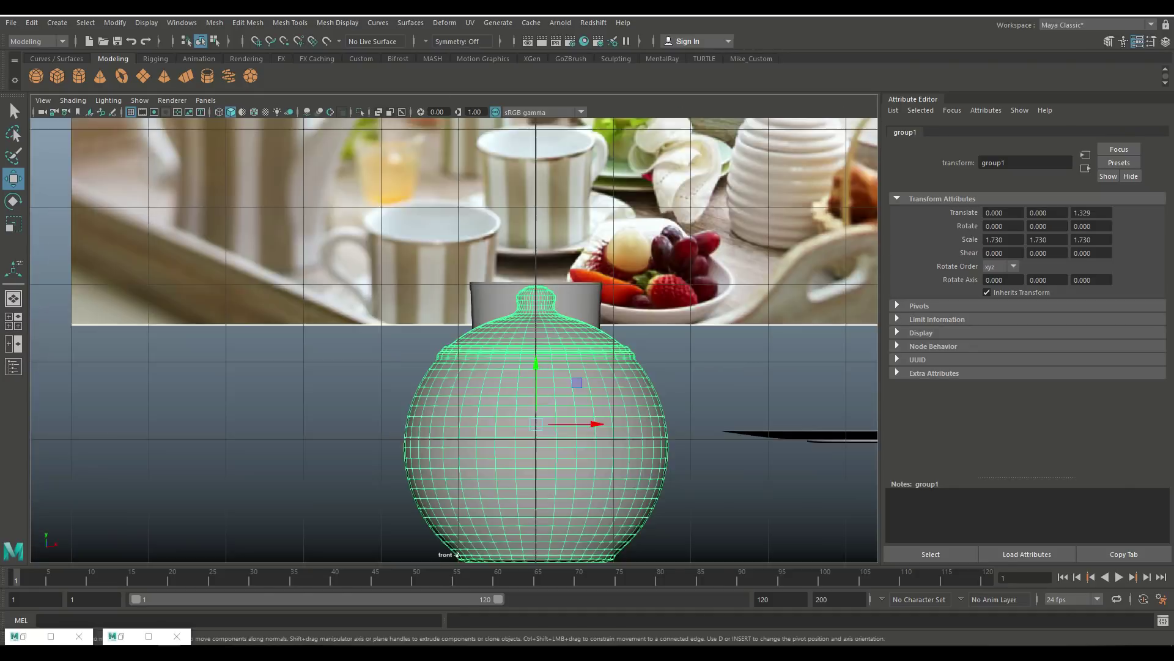
pyautogui.scroll(-3, 454, 339)
pyautogui.moveTo(454, 288); pyautogui.dragTo(454, 239)
# Step: Spread the cup and glass sideways in the front view, placing the glass at X -6.375 and raising it to Y 0.730
pyautogui.click(454, 362)
pyautogui.moveTo(453, 344); pyautogui.dragTo(346, 315)
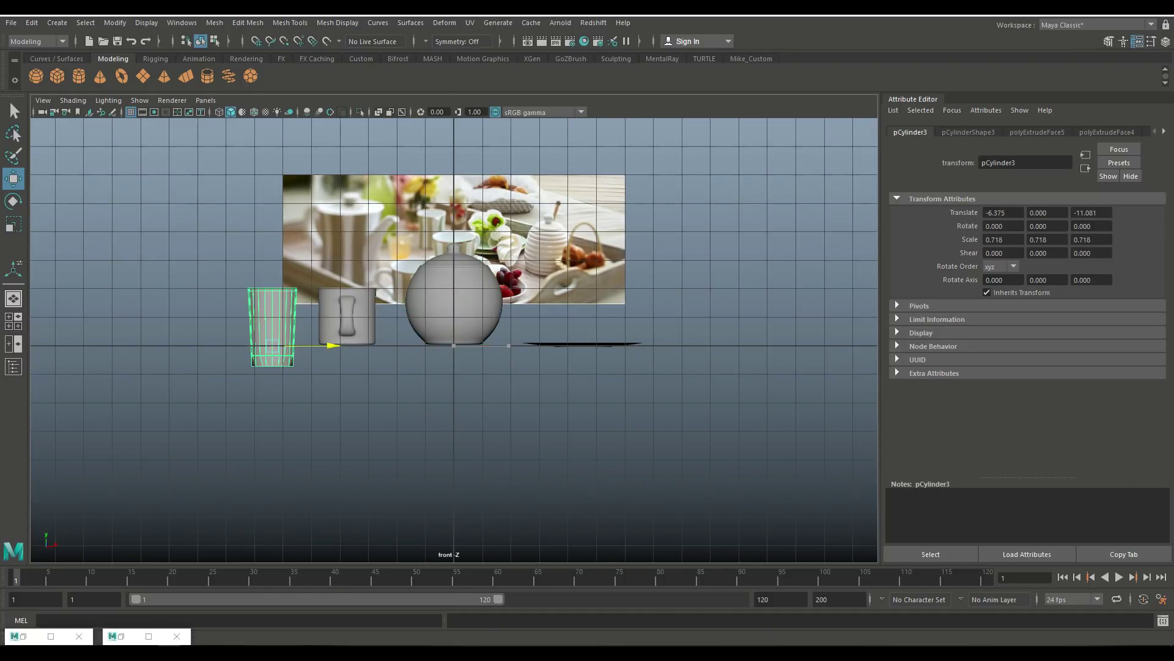
pyautogui.click(8, 316)
pyautogui.press('space')
pyautogui.keyDown('alt'); pyautogui.moveTo(454, 306); pyautogui.dragTo(428, 324); pyautogui.keyUp('alt')
pyautogui.scroll(-3, 453, 330)
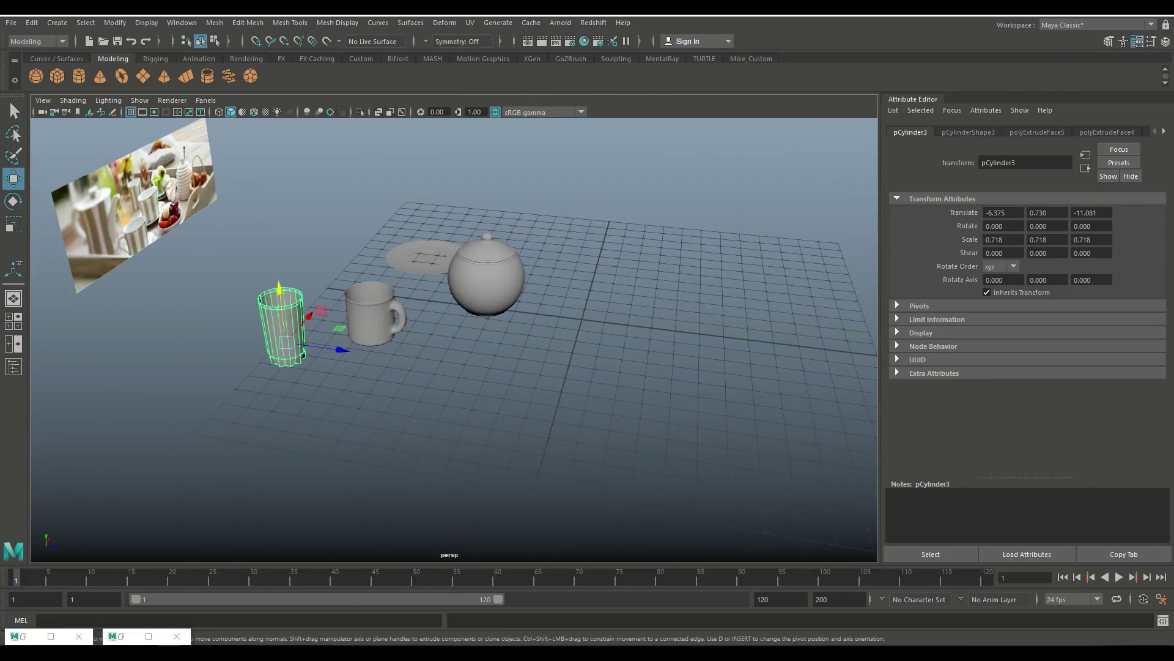
# Step: Create a second polygon sphere and move it along Z to 4.206
pyautogui.click(36, 76)
pyautogui.moveTo(637, 327); pyautogui.dragTo(737, 337)
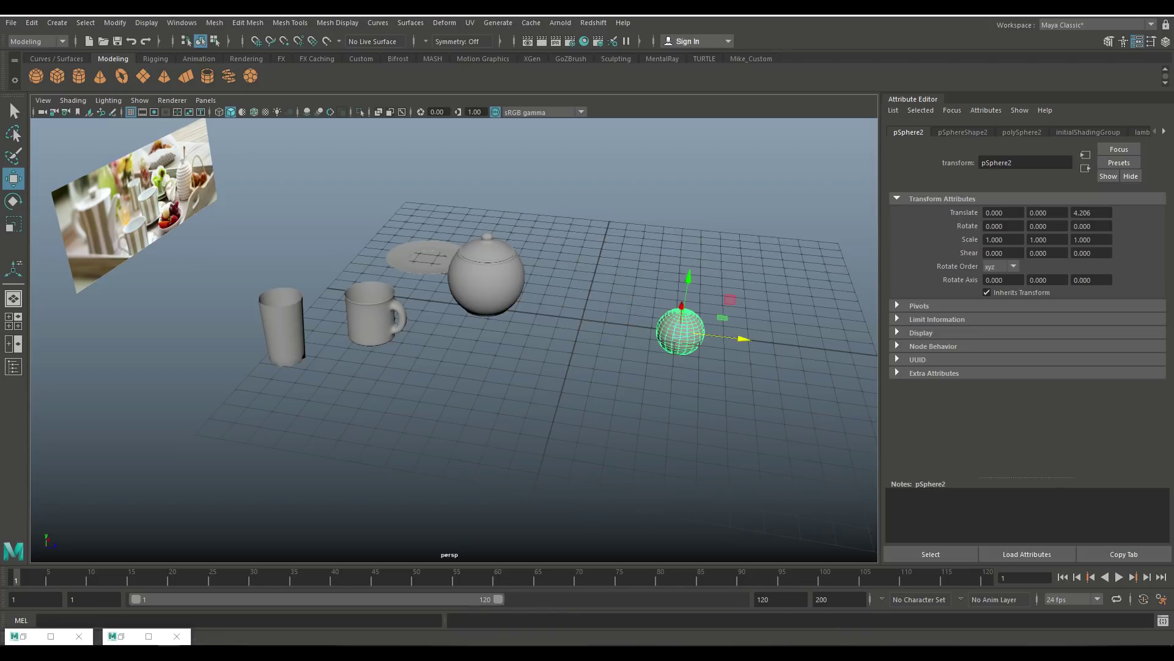
pyautogui.click(8, 316)
pyautogui.scroll(-3, 667, 441)
pyautogui.press('space')
pyautogui.press('f')
pyautogui.scroll(-5, 465, 298)
# Step: Delete the new sphere's lowest faces to open its bottom
pyautogui.rightClick(465, 298)
pyautogui.moveTo(422, 314); pyautogui.dragTo(465, 332, button='right')
pyautogui.moveTo(579, 349); pyautogui.dragTo(578, 349)
pyautogui.press('Delete')
# Step: Extrude the border edges of the new sphere's bottom opening slightly and fill the remaining hole with a face
pyautogui.moveTo(471, 297); pyautogui.dragTo(537, 280, button='right')
pyautogui.press('f')
pyautogui.press('F11')
pyautogui.click(455, 372)
pyautogui.press('F8')
pyautogui.press('space')
pyautogui.press('f')
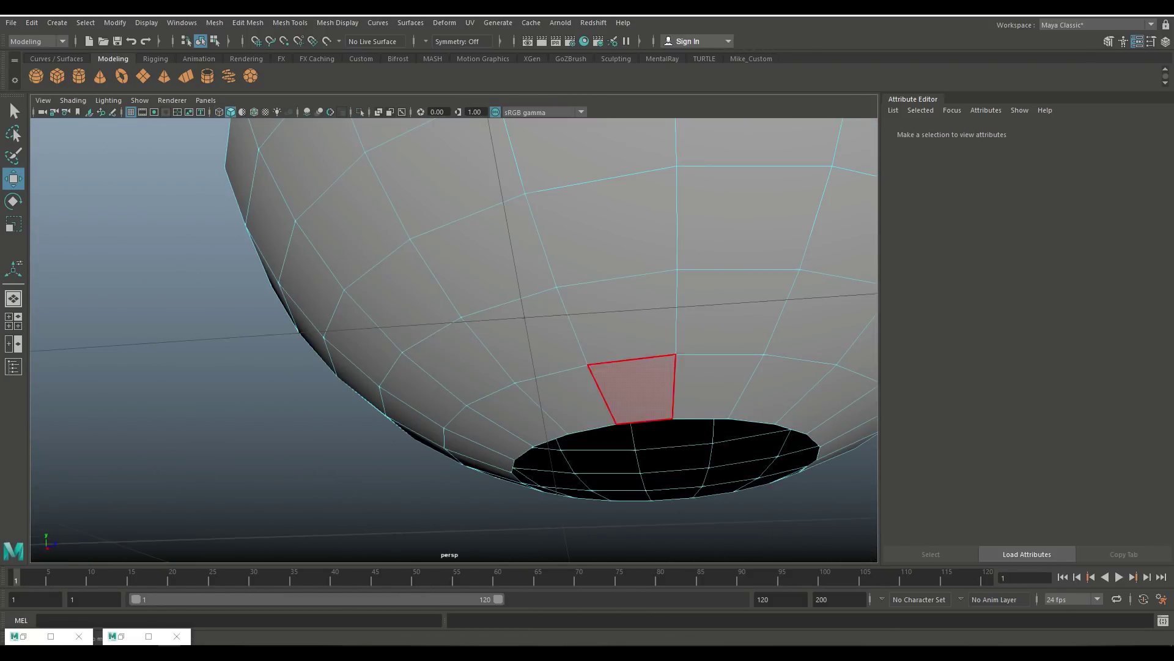
pyautogui.doubleClick(642, 421)
pyautogui.hotkey('ctrl', 'e')
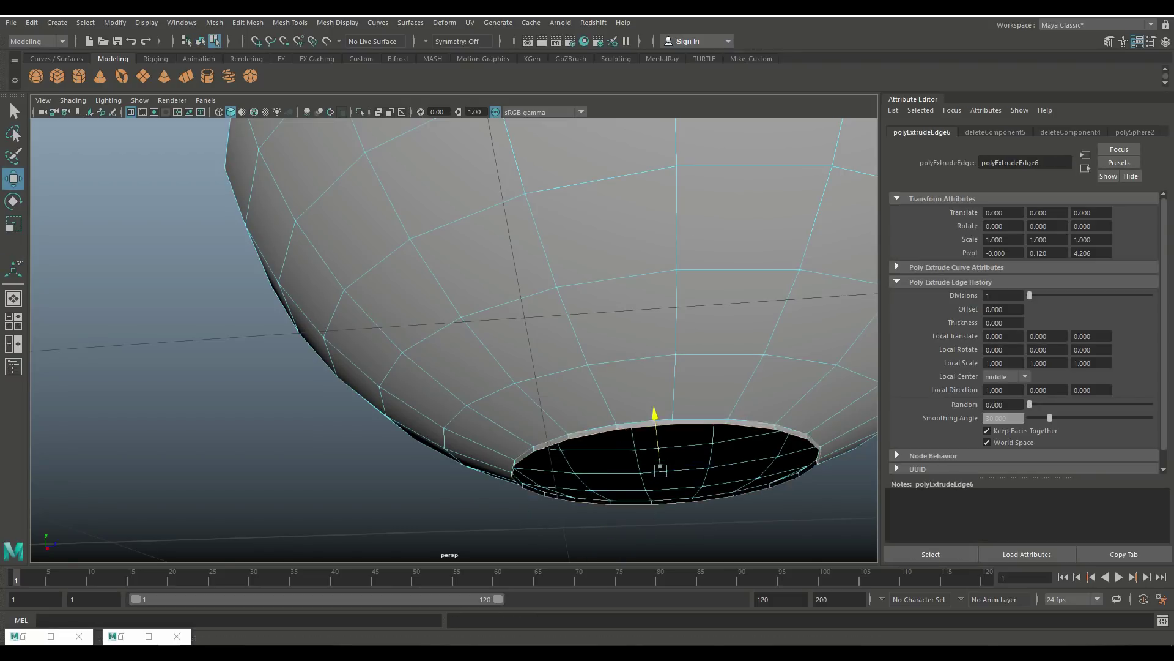
pyautogui.click(214, 23)
pyautogui.click(270, 119)
# Step: Try to poke the new sphere's base with the extruded faces still selected and centre the poked vertex in the top view
pyautogui.click(248, 23)
pyautogui.click(258, 378)
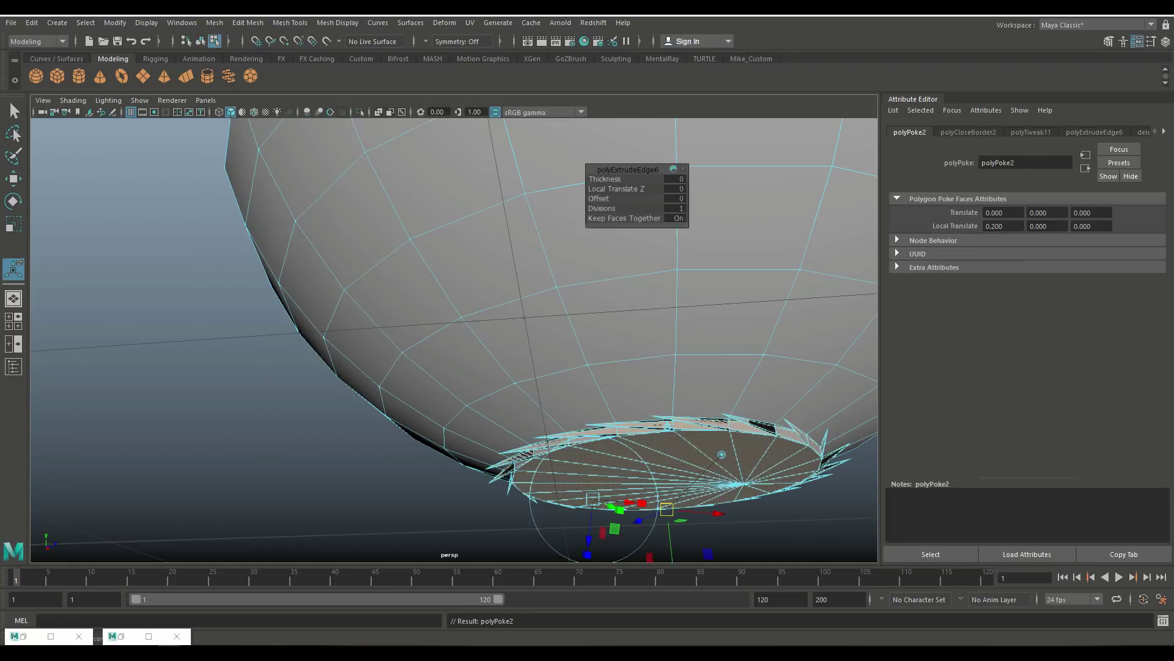
pyautogui.click(9, 320)
pyautogui.press('space')
pyautogui.scroll(5, 465, 343)
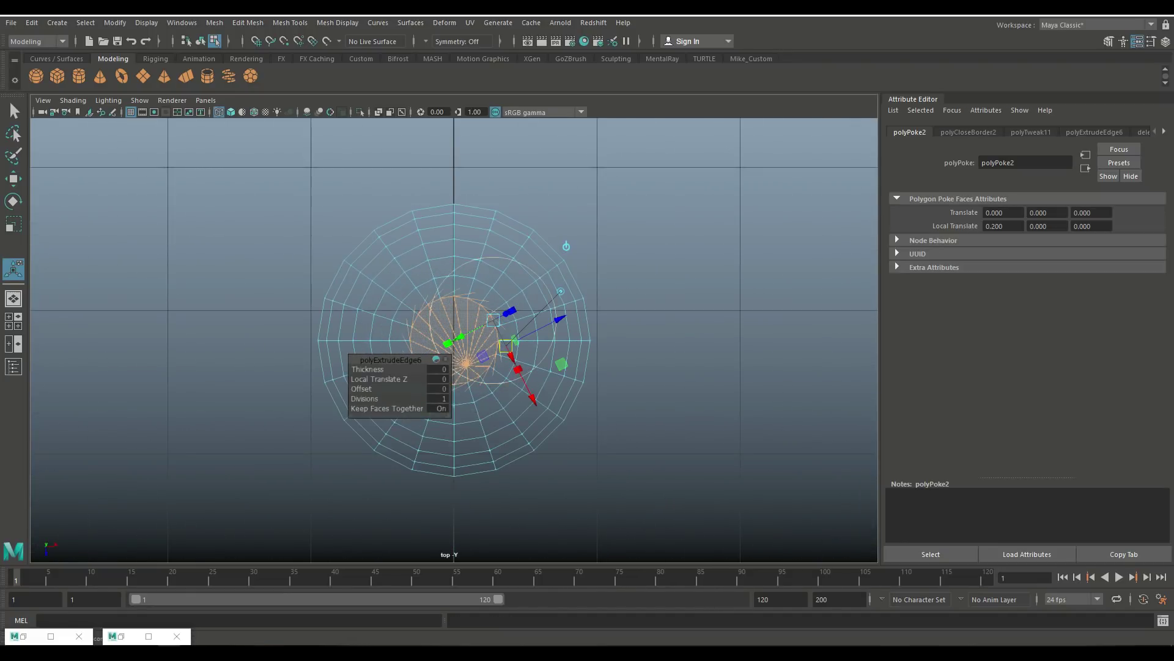
pyautogui.press('w')
pyautogui.moveTo(467, 323); pyautogui.dragTo(464, 262, button='right')
pyautogui.scroll(5, 465, 343)
pyautogui.moveTo(476, 384); pyautogui.dragTo(451, 338)
pyautogui.click(9, 321)
pyautogui.press('space')
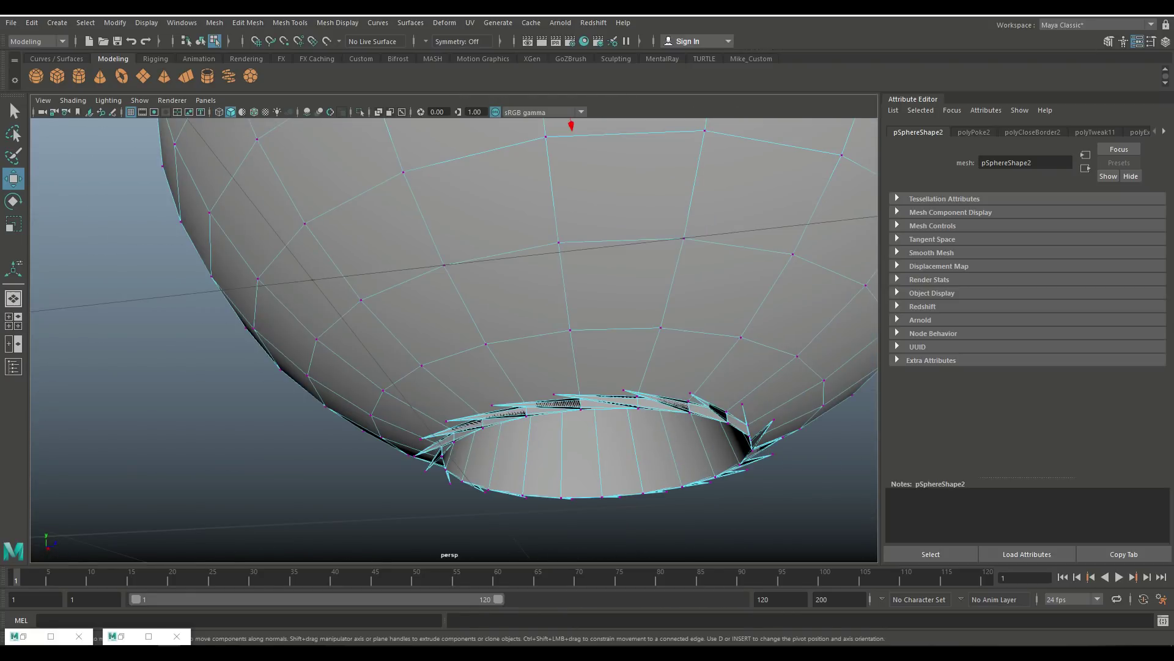
# Step: Undo the vertex move and the poke on the new sphere's base
pyautogui.hotkey('ctrl', 'z')
pyautogui.press('Return')
pyautogui.hotkey('ctrl', 'z')
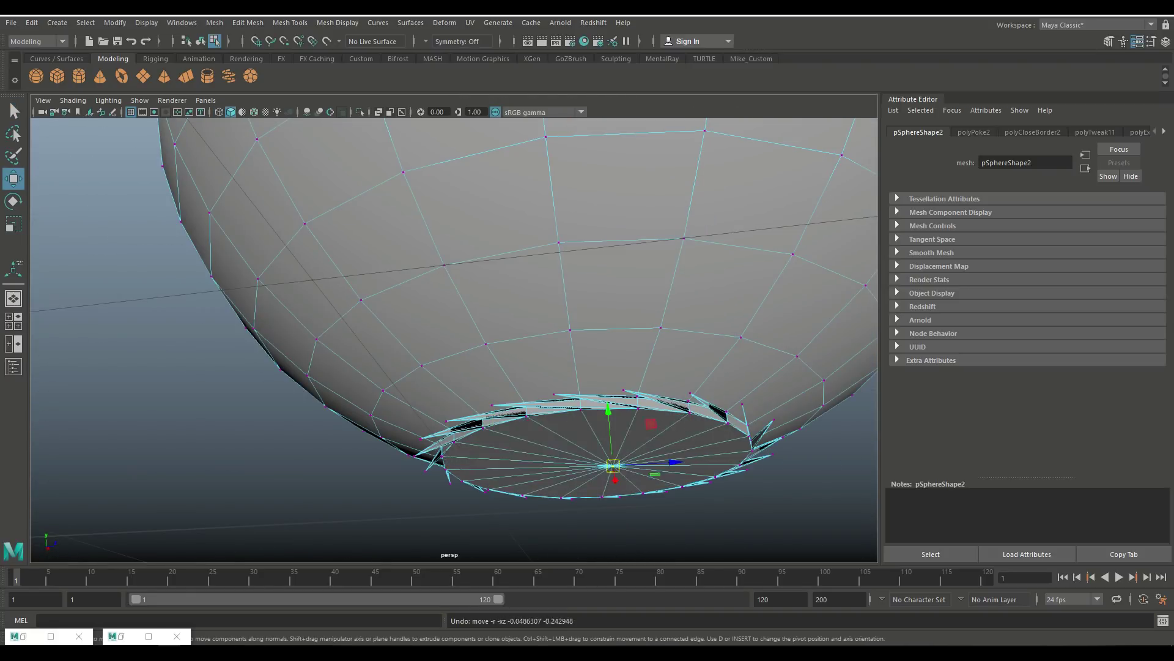
pyautogui.hotkey('ctrl', 'z')
pyautogui.hotkey('ctrl', 'z')
# Step: Select only the new sphere's flat bottom face and poke it
pyautogui.scroll(-4, 453, 306)
pyautogui.rightClick(496, 159)
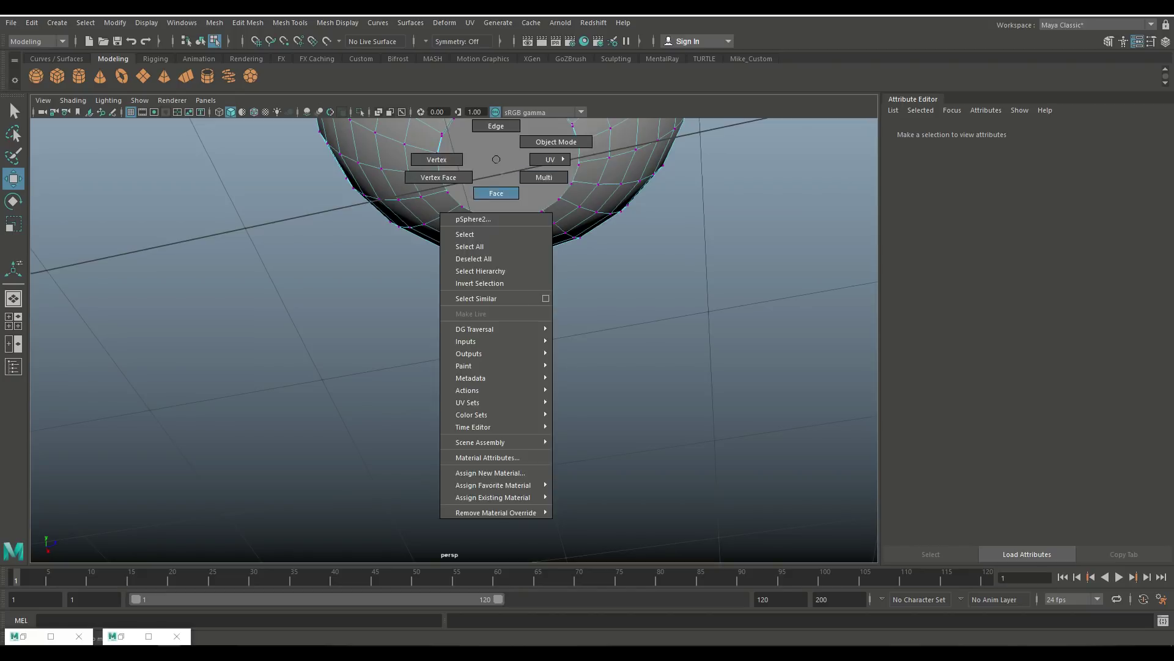
pyautogui.click(496, 192)
pyautogui.click(248, 22)
pyautogui.click(263, 377)
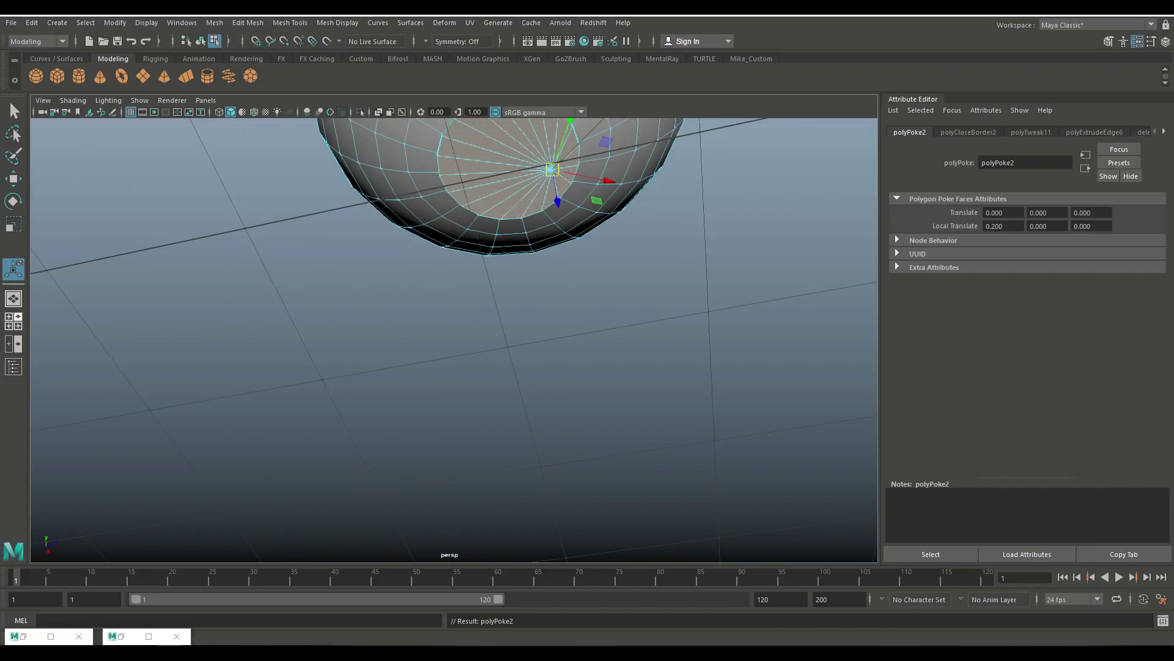
# Step: Centre the poked vertex of the sphere's base in the top view and lower it level with the base in the side view
pyautogui.press('space')
pyautogui.moveTo(477, 384); pyautogui.dragTo(454, 340)
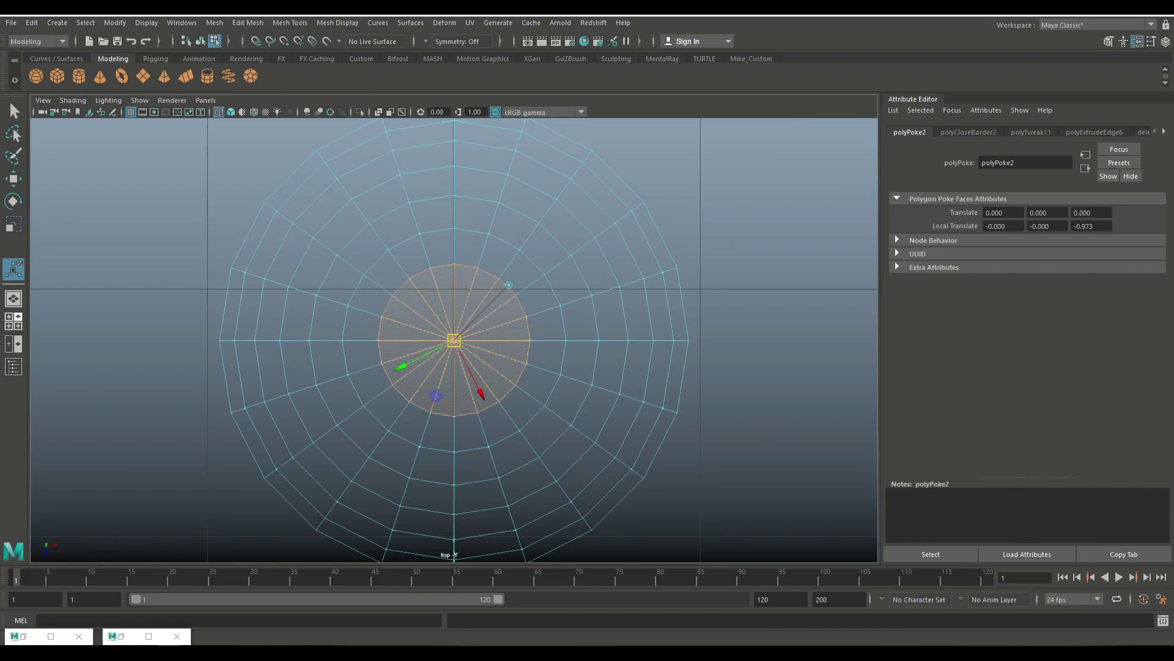
pyautogui.press('space')
pyautogui.press('w')
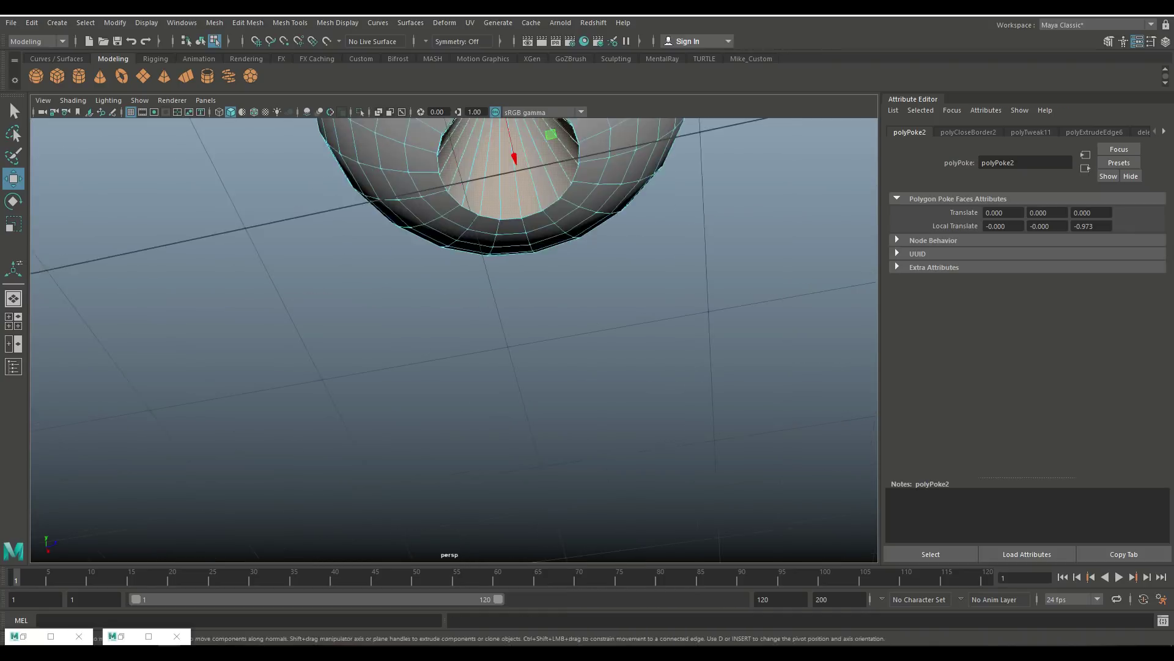
pyautogui.moveTo(507, 297); pyautogui.dragTo(452, 297, button='right')
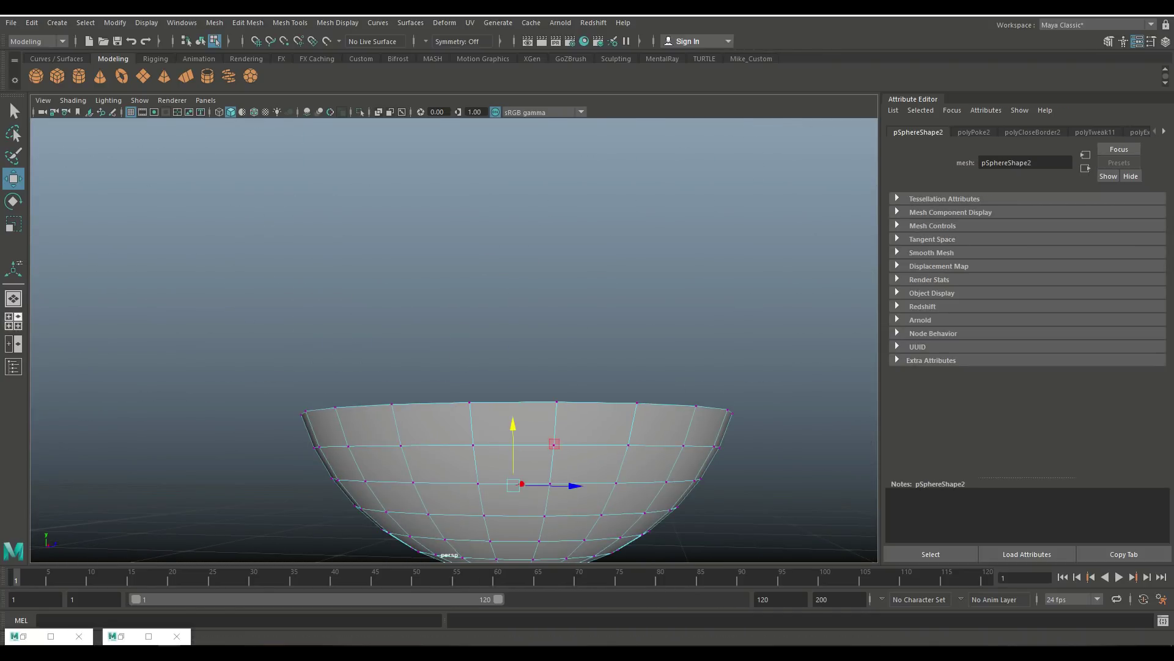
pyautogui.press('space')
pyautogui.press('space')
pyautogui.moveTo(454, 300); pyautogui.dragTo(454, 336)
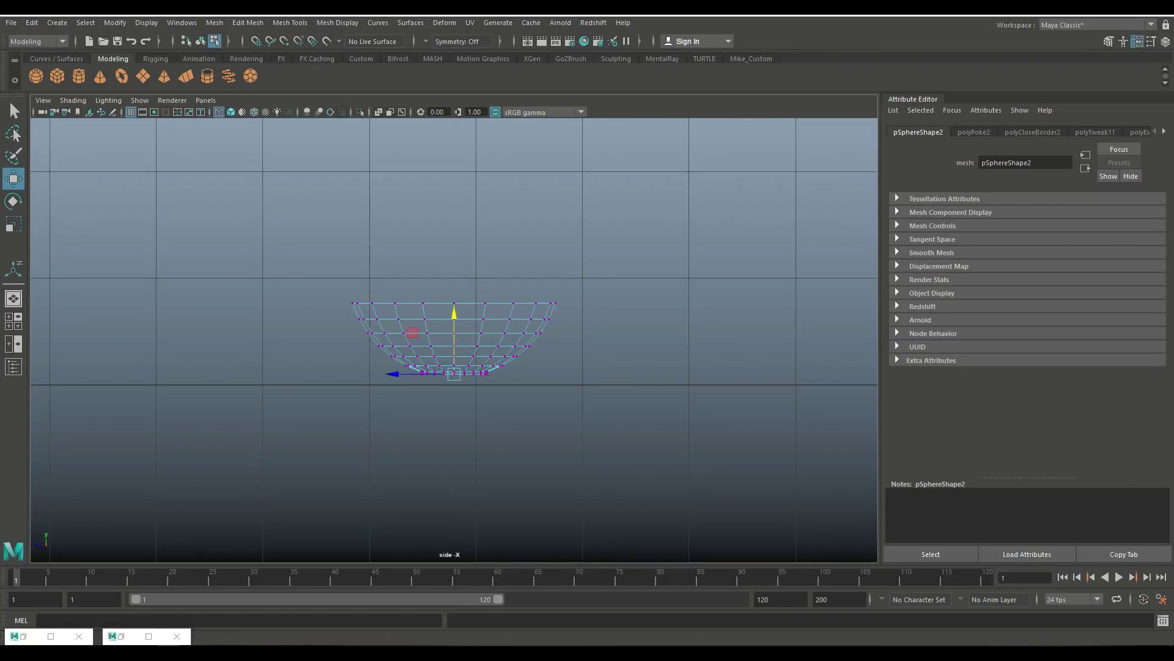
# Step: Move the whole half-sphere bowl vertically to Translate Y 0.973 so its base rests on the ground line
pyautogui.press('space')
pyautogui.press('space')
pyautogui.moveTo(603, 294); pyautogui.dragTo(673, 280, button='right')
pyautogui.press('space')
pyautogui.press('space')
pyautogui.moveTo(454, 267); pyautogui.dragTo(454, 279)
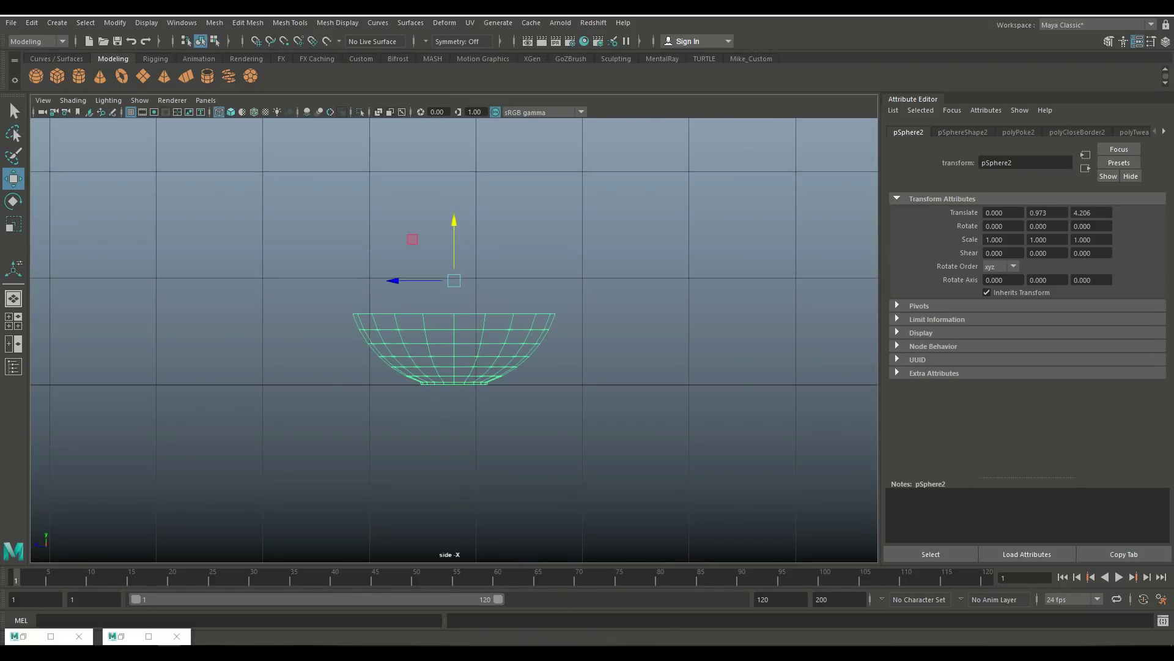
# Step: Select a few rim faces on one side of the bowl and extrude them outward as the start of a handle
pyautogui.press('space')
pyautogui.press('space')
pyautogui.keyDown('alt'); pyautogui.moveTo(453, 306); pyautogui.dragTo(471, 257); pyautogui.keyUp('alt')
pyautogui.moveTo(270, 298); pyautogui.dragTo(272, 331, button='right')
pyautogui.keyDown('alt'); pyautogui.moveTo(452, 306); pyautogui.dragTo(415, 287); pyautogui.keyUp('alt')
pyautogui.hotkey('ctrl', 'e')
pyautogui.moveTo(542, 426); pyautogui.dragTo(587, 428)
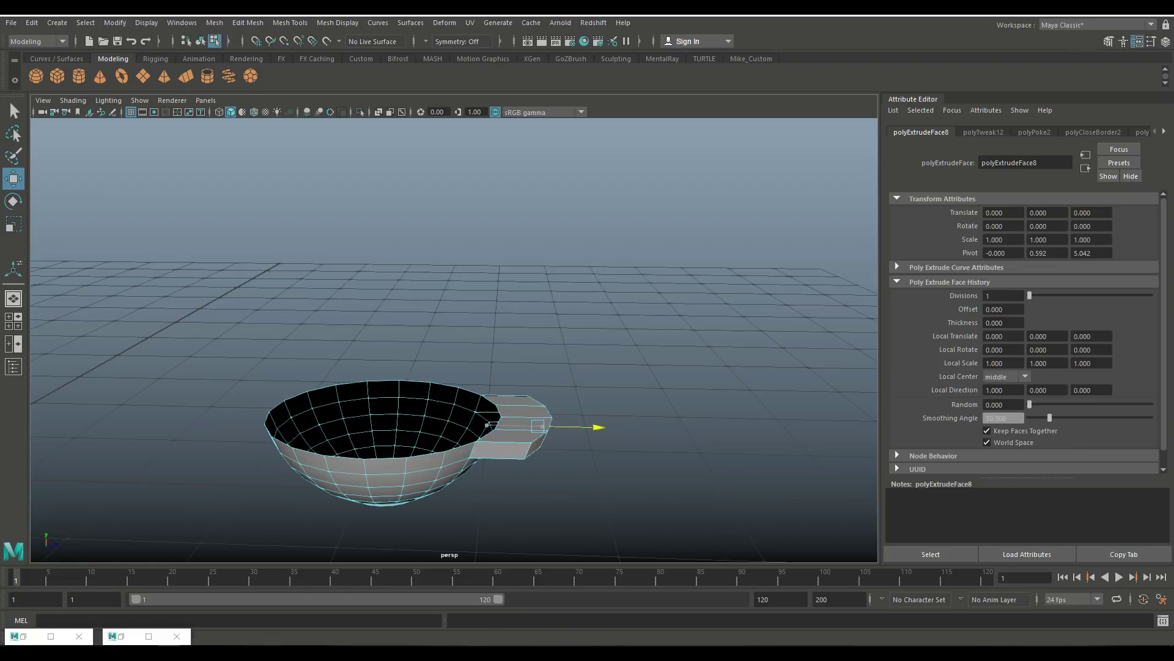
# Step: Delete the top faces of the extruded handle segment
pyautogui.keyDown('alt'); pyautogui.moveTo(452, 343); pyautogui.dragTo(428, 391); pyautogui.keyUp('alt')
pyautogui.press('w')
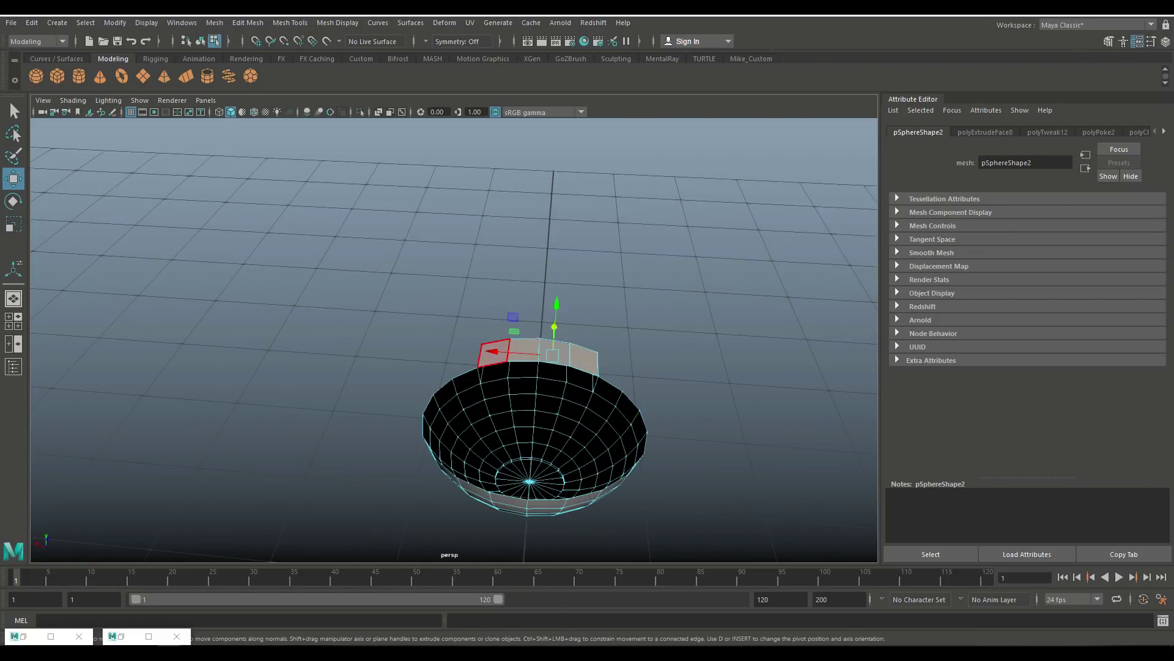
pyautogui.press('Delete')
# Step: Select the end faces of the handle segment and scale them narrower
pyautogui.keyDown('alt'); pyautogui.moveTo(428, 306); pyautogui.dragTo(330, 288); pyautogui.keyUp('alt')
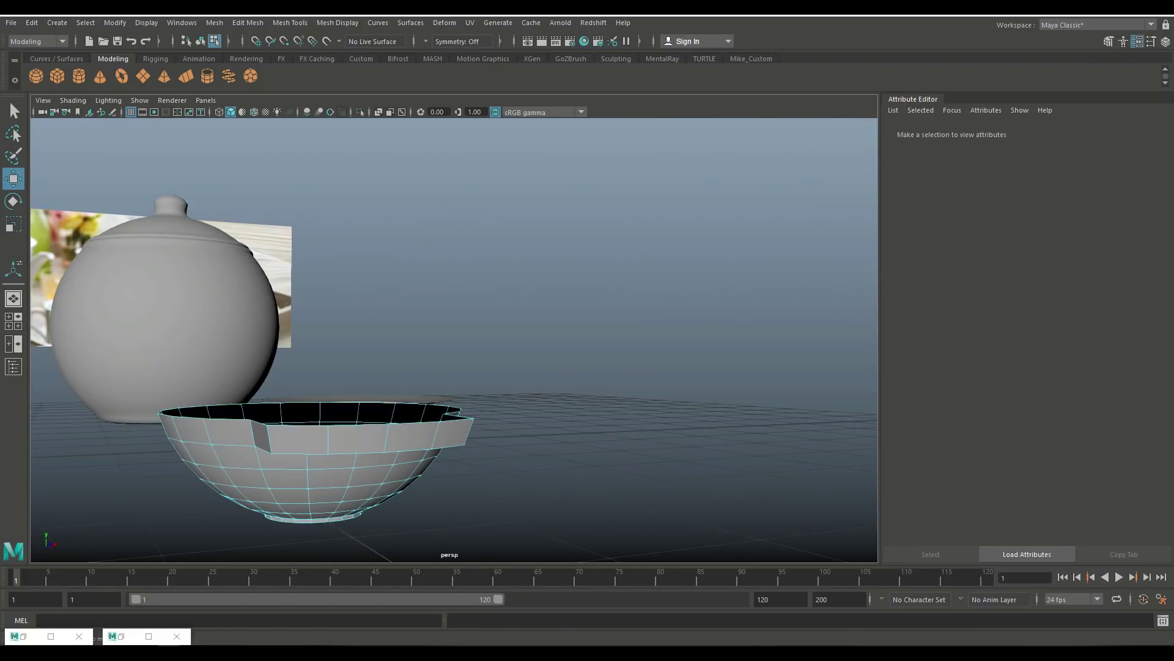
pyautogui.keyDown('alt'); pyautogui.moveTo(428, 306); pyautogui.dragTo(440, 367); pyautogui.keyUp('alt')
pyautogui.press('r')
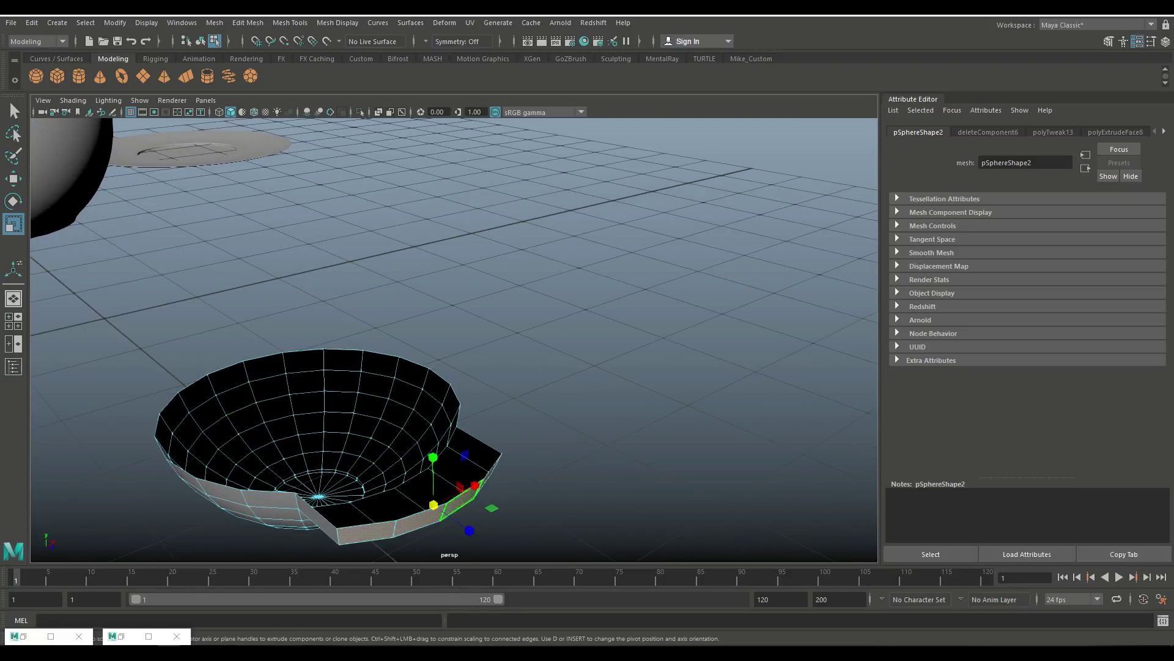
pyautogui.moveTo(466, 490); pyautogui.dragTo(464, 490)
pyautogui.keyDown('alt'); pyautogui.moveTo(441, 367); pyautogui.dragTo(428, 306); pyautogui.keyUp('alt')
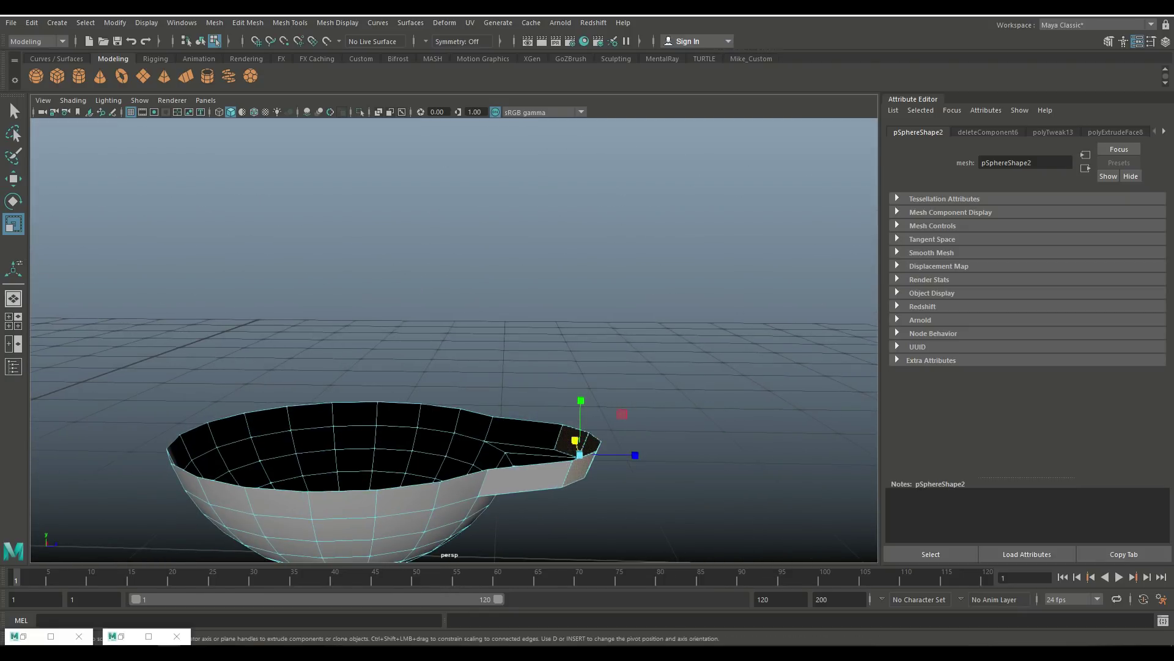
# Step: Extrude the handle's end faces repeatedly to lengthen it, bending the new segments slightly downward in the side view
pyautogui.hotkey('ctrl', 'e')
pyautogui.press('w')
pyautogui.moveTo(611, 455); pyautogui.dragTo(655, 456)
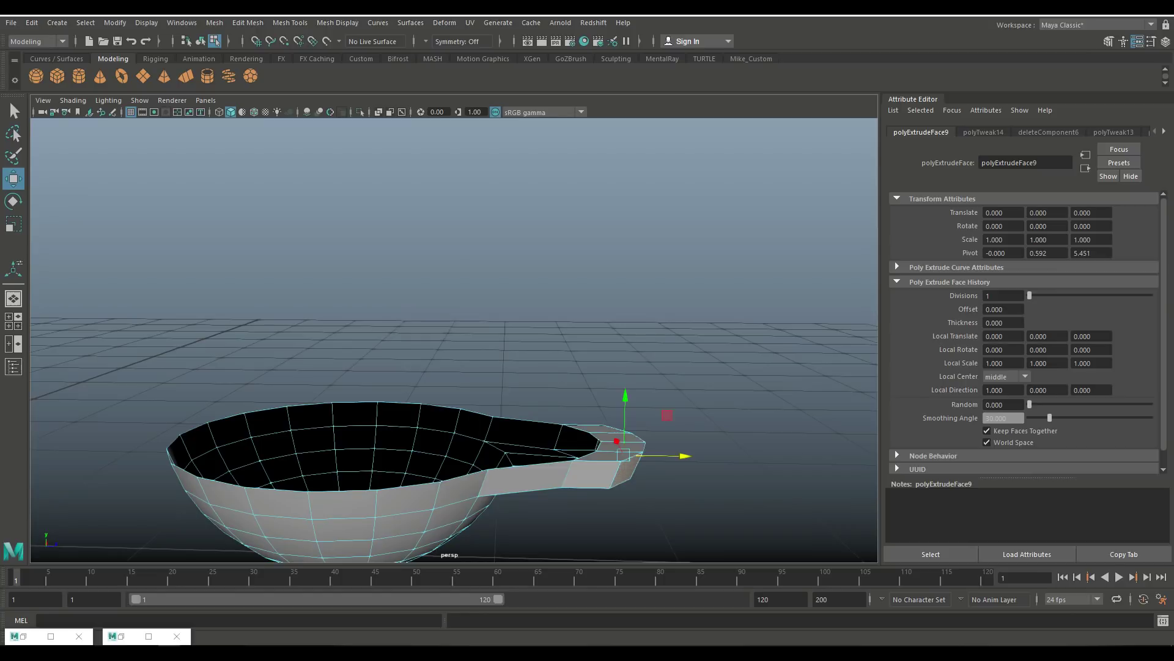
pyautogui.press('space')
pyautogui.press('space')
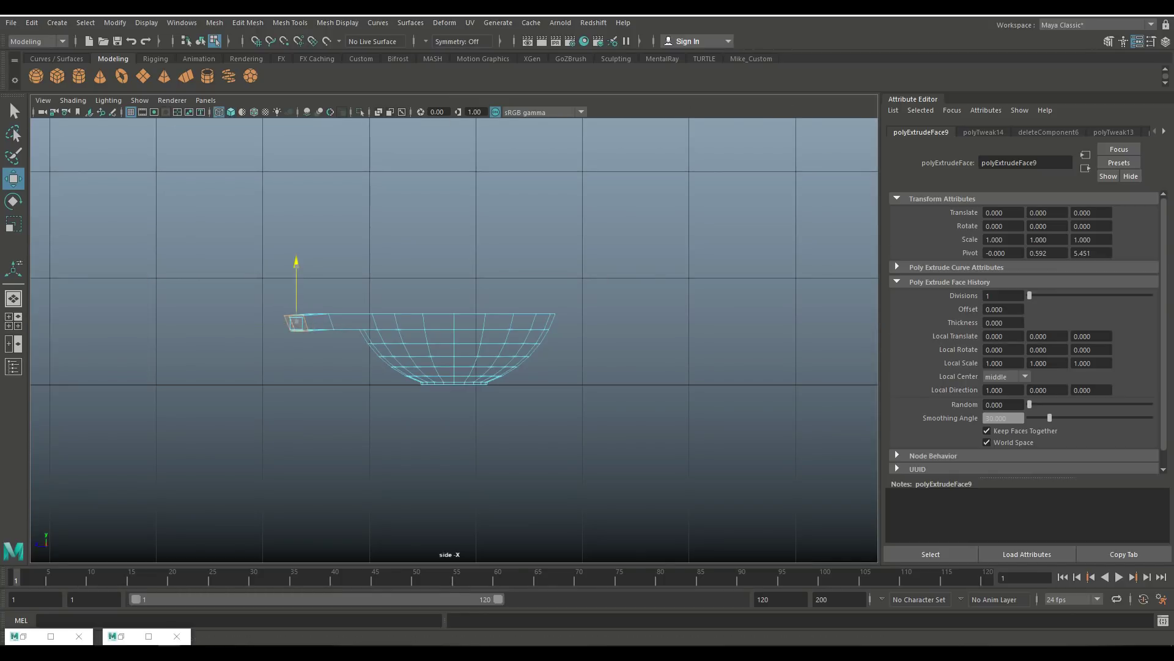
pyautogui.hotkey('ctrl', 'e')
pyautogui.moveTo(237, 324); pyautogui.dragTo(186, 335)
pyautogui.hotkey('ctrl', 'e')
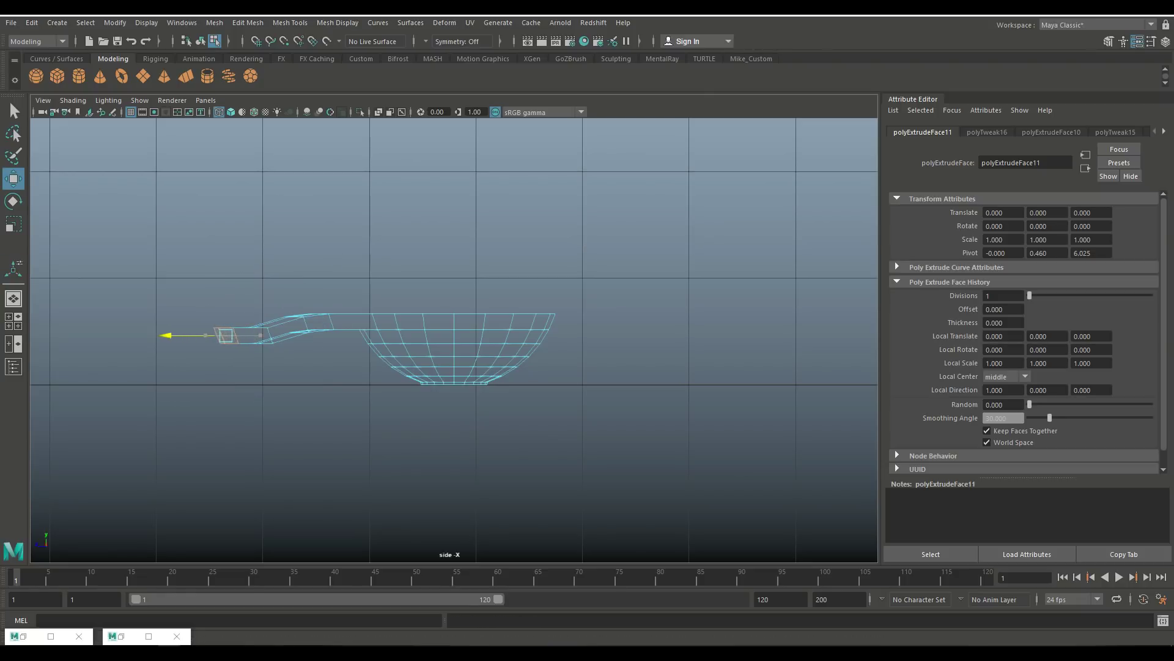
# Step: Try to rotate the handle's end faces in the side view and undo the rotation
pyautogui.press('e')
pyautogui.moveTo(222, 299); pyautogui.dragTo(245, 303)
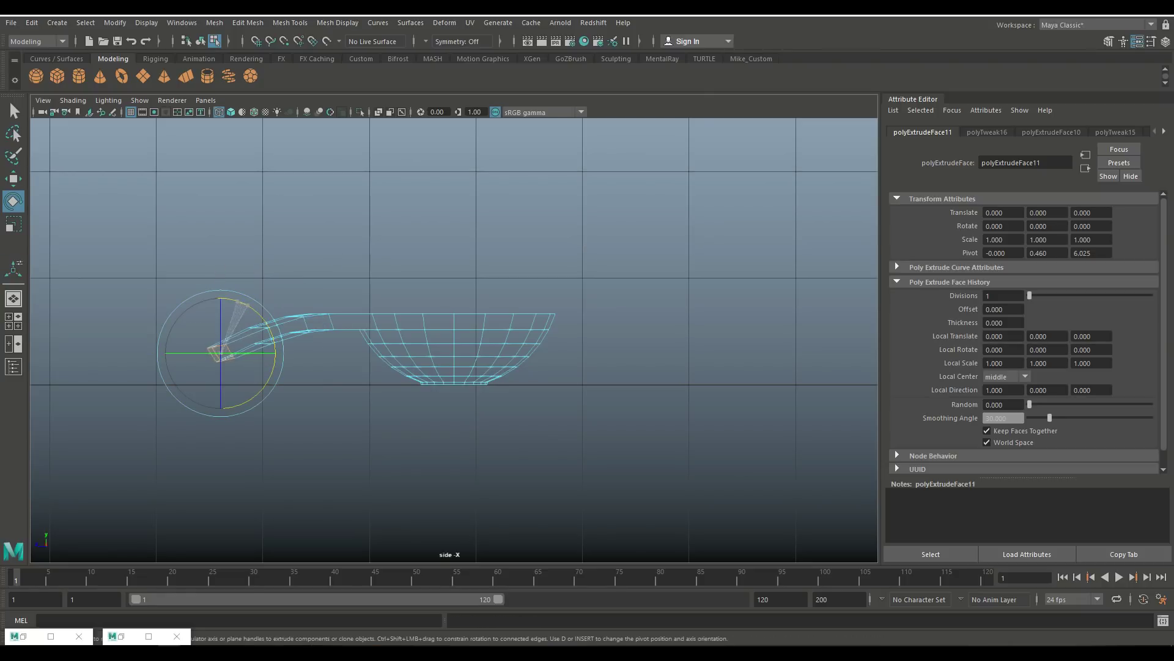
pyautogui.hotkey('ctrl', 'z')
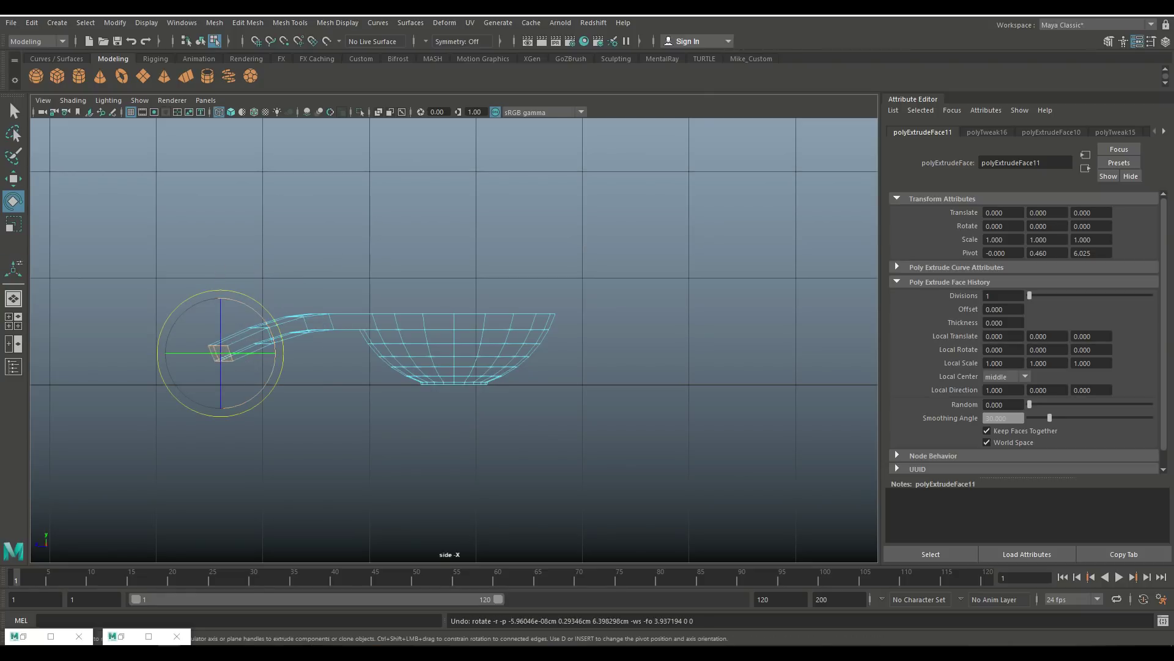
# Step: Extrude one more segment outward and downward from the handle's end, and return to object mode
pyautogui.press('space')
pyautogui.press('space')
pyautogui.keyDown('alt'); pyautogui.moveTo(452, 343); pyautogui.dragTo(465, 367); pyautogui.keyUp('alt')
pyautogui.press('w')
pyautogui.hotkey('ctrl', 'e')
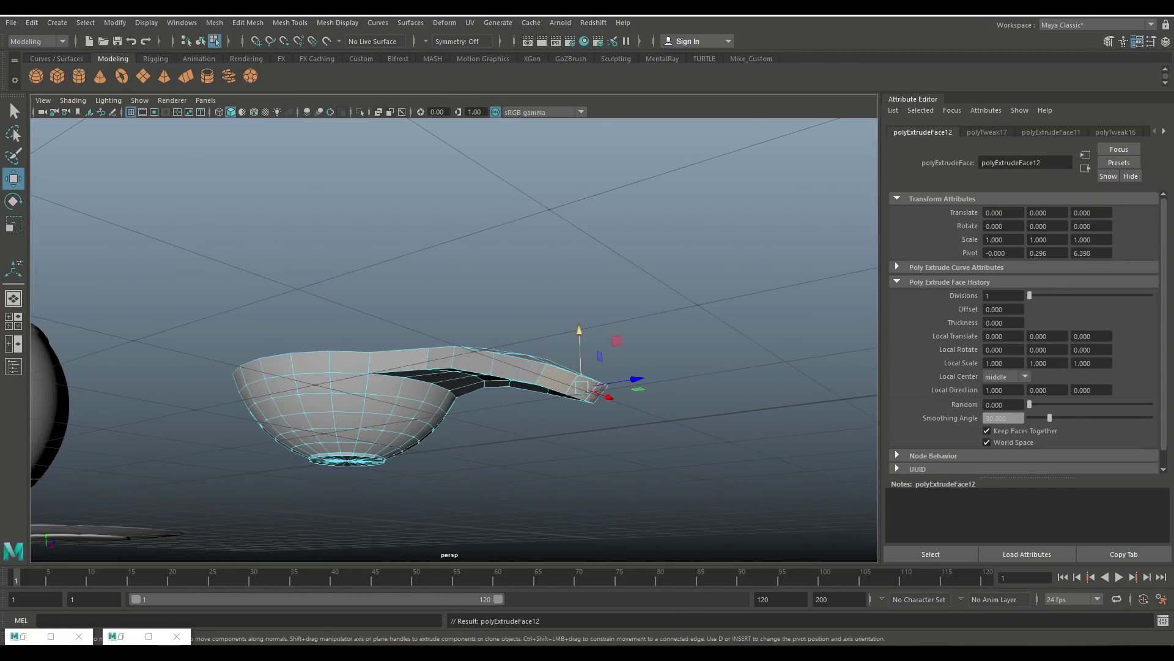
pyautogui.moveTo(636, 379); pyautogui.dragTo(684, 393)
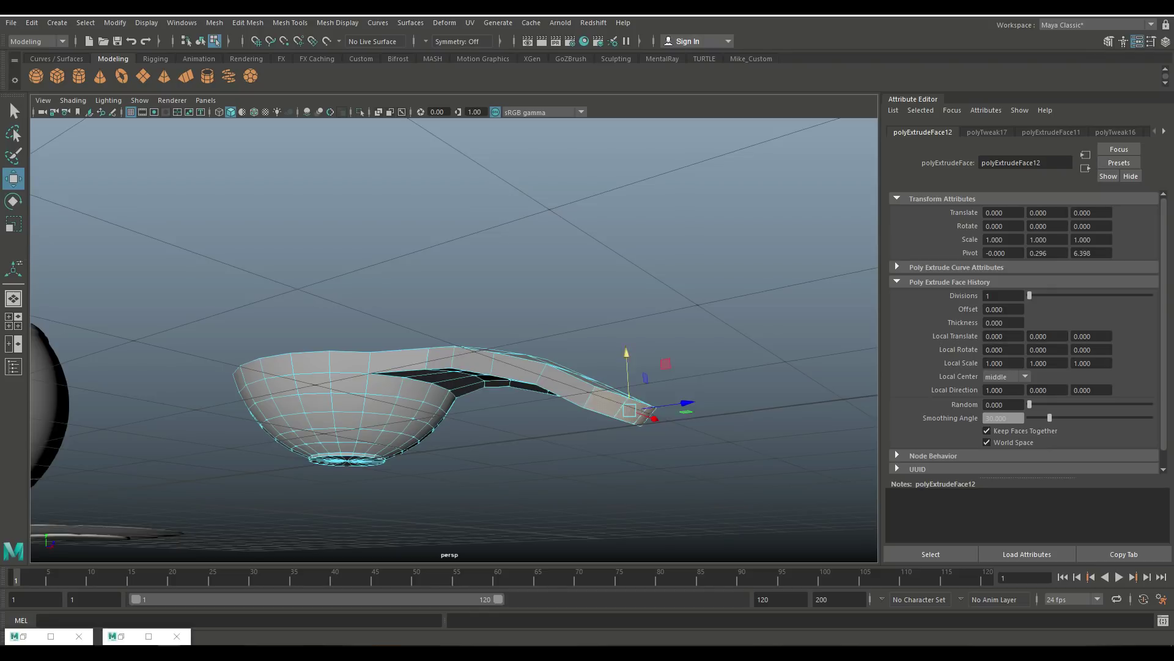
pyautogui.press('e')
pyautogui.press('space')
pyautogui.press('space')
pyautogui.press('space')
pyautogui.press('space')
pyautogui.moveTo(451, 291); pyautogui.dragTo(514, 281, button='right')
# Step: Delete all remaining top faces of the handle so it becomes an open channel
pyautogui.keyDown('alt'); pyautogui.moveTo(453, 336); pyautogui.dragTo(452, 275); pyautogui.keyUp('alt')
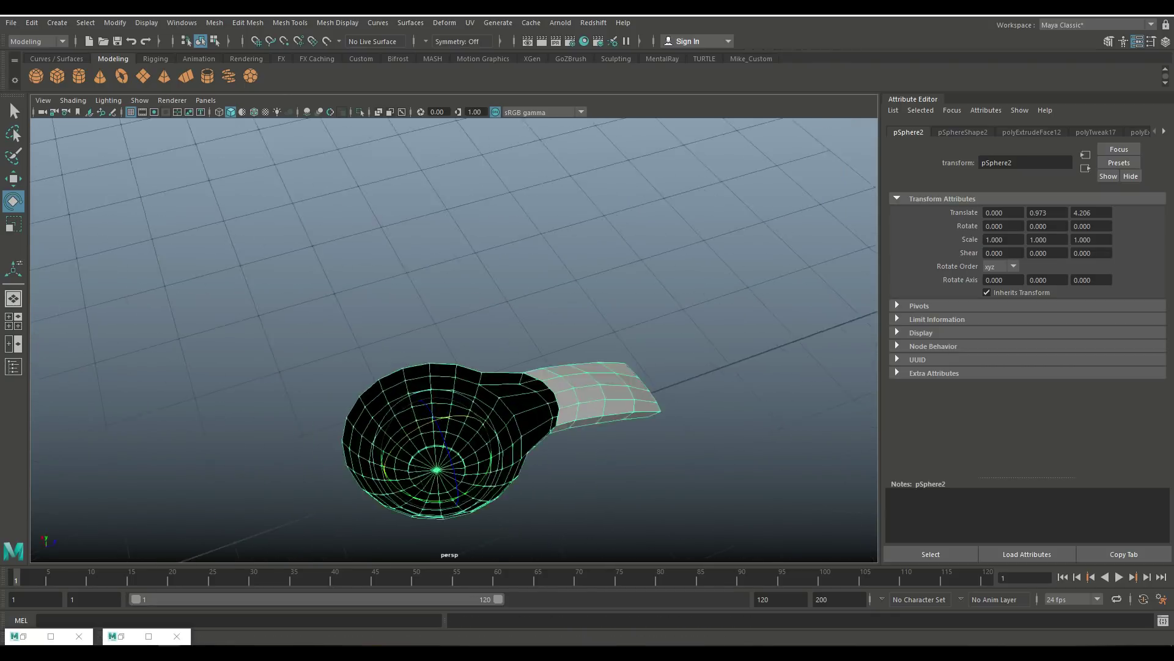
pyautogui.scroll(3, 453, 398)
pyautogui.moveTo(577, 428); pyautogui.dragTo(708, 480, button='right')
pyautogui.click(560, 422)
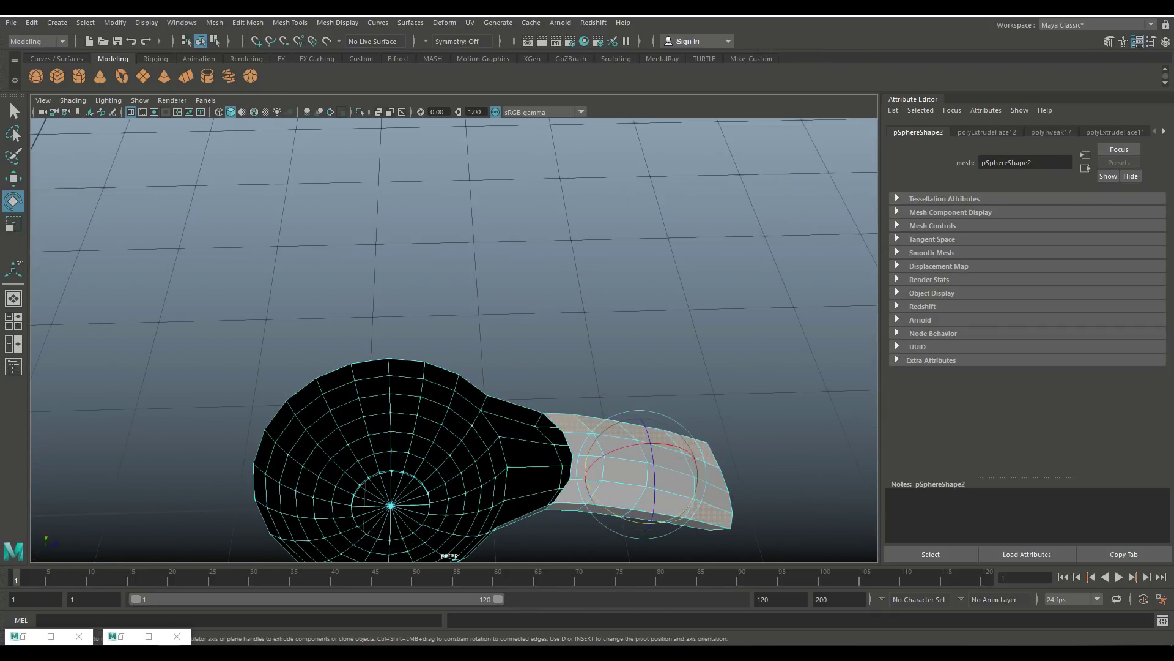
pyautogui.press('Delete')
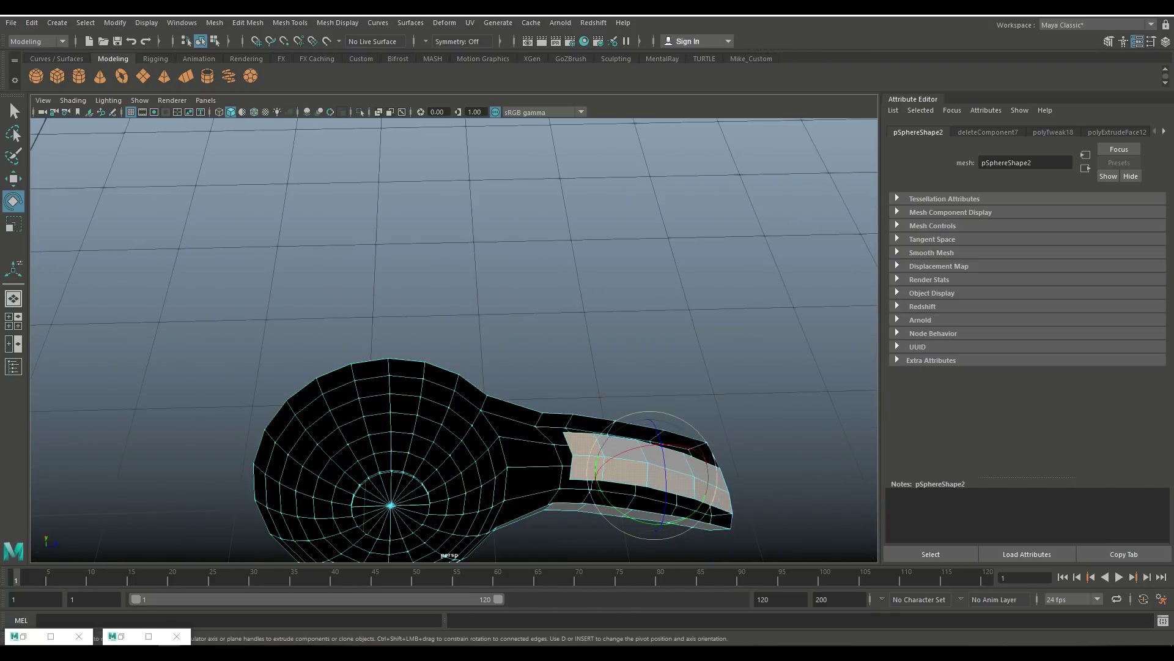
pyautogui.press('Delete')
# Step: Insert edge loops around the spoon's rim and along the handle's sides, close to their upper and lower edges
pyautogui.scroll(-3, 453, 336)
pyautogui.keyDown('alt'); pyautogui.moveTo(453, 337); pyautogui.dragTo(404, 318); pyautogui.keyUp('alt')
pyautogui.press('F8')
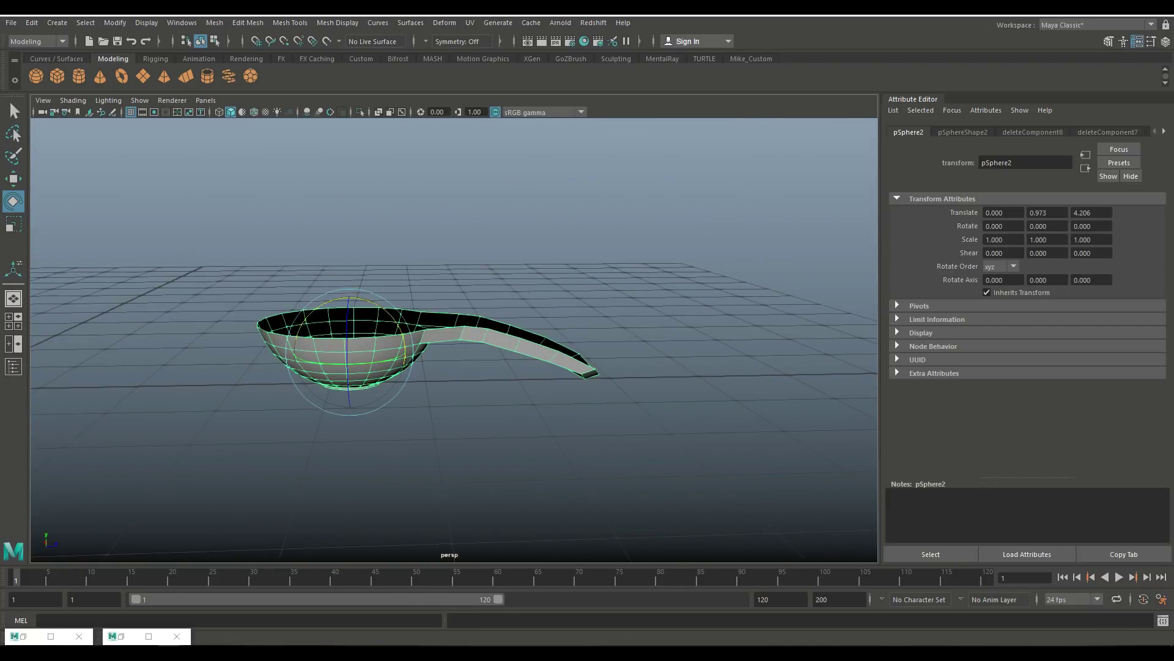
pyautogui.click(290, 23)
pyautogui.click(309, 112)
pyautogui.scroll(4, 452, 336)
pyautogui.click(672, 350)
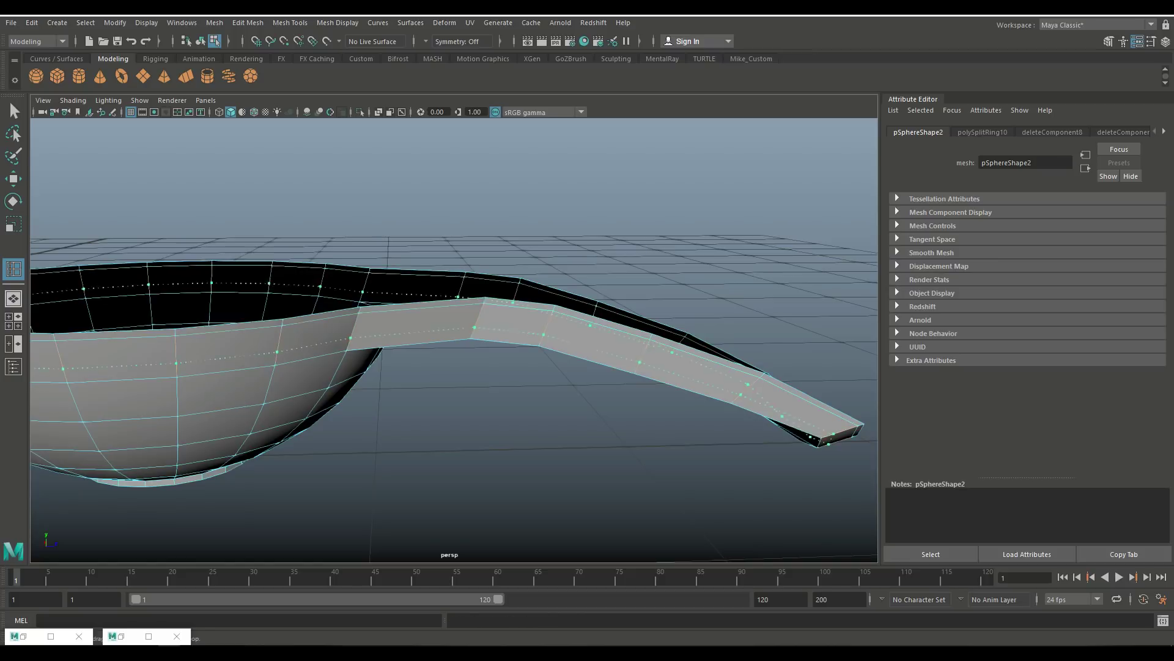
# Step: Extrude the whole spoon mesh with a thickness of 0.01
pyautogui.hotkey('ctrl', 'e')
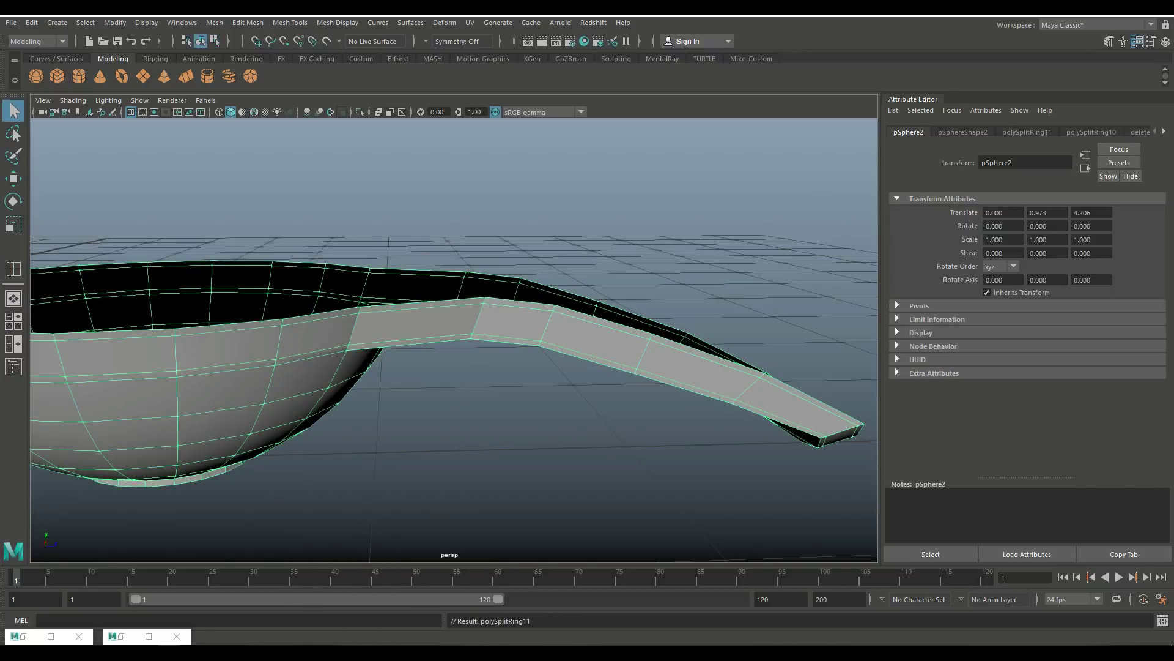
pyautogui.press('Return')
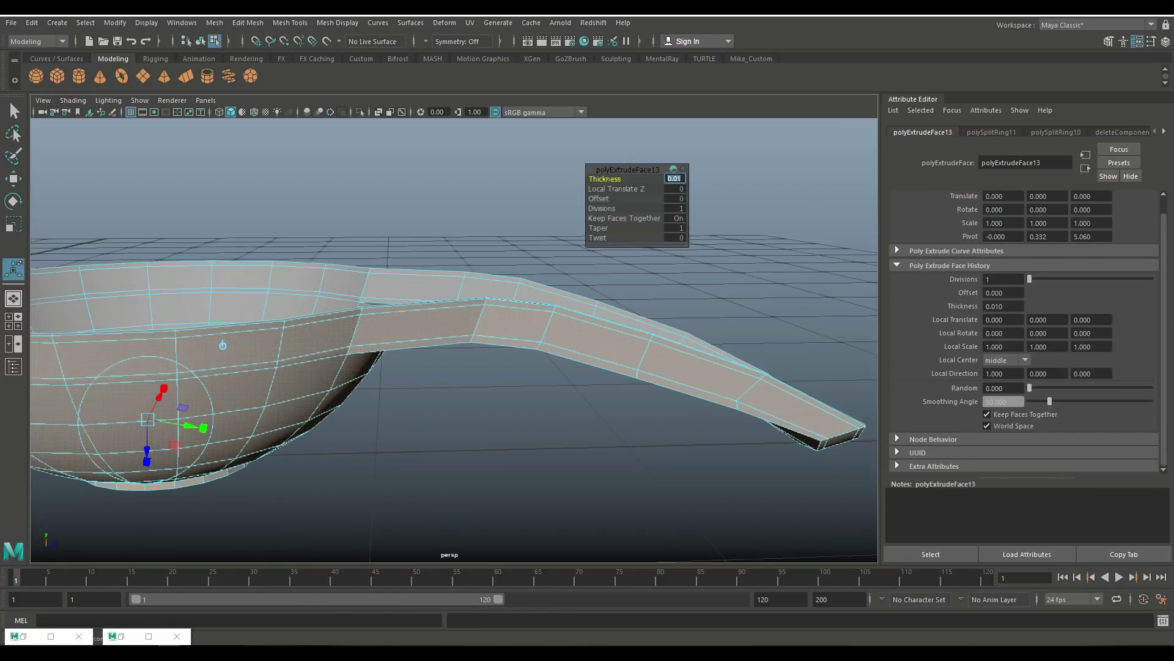
pyautogui.scroll(-4, 450, 337)
pyautogui.keyDown('alt'); pyautogui.moveTo(428, 318); pyautogui.dragTo(465, 257); pyautogui.keyUp('alt')
# Step: Try a slight move on the thickened spoon, undo it and deselect the mesh
pyautogui.moveTo(435, 278); pyautogui.dragTo(489, 269, button='right')
pyautogui.press('w')
pyautogui.moveTo(432, 333); pyautogui.dragTo(433, 336)
pyautogui.hotkey('ctrl', 'z')
pyautogui.press('F8')
pyautogui.click(428, 184)
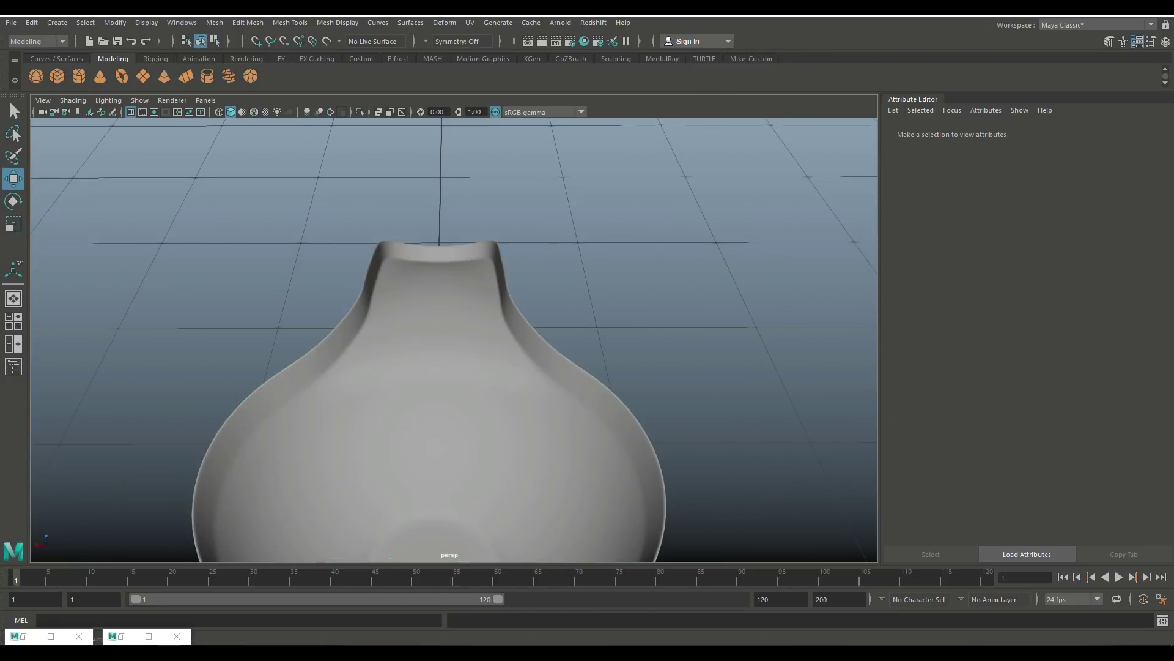
# Step: Select the narrow faces running around the spoon's edge and extrude them with a thickness of 0.01
pyautogui.keyDown('alt'); pyautogui.moveTo(428, 183); pyautogui.dragTo(455, 298); pyautogui.keyUp('alt')
pyautogui.click(456, 298)
pyautogui.moveTo(456, 298); pyautogui.dragTo(456, 264, button='right')
pyautogui.moveTo(498, 296); pyautogui.dragTo(498, 263, button='right')
pyautogui.scroll(3, 428, 337)
pyautogui.click(417, 337)
pyautogui.hotkey('ctrl', 'e')
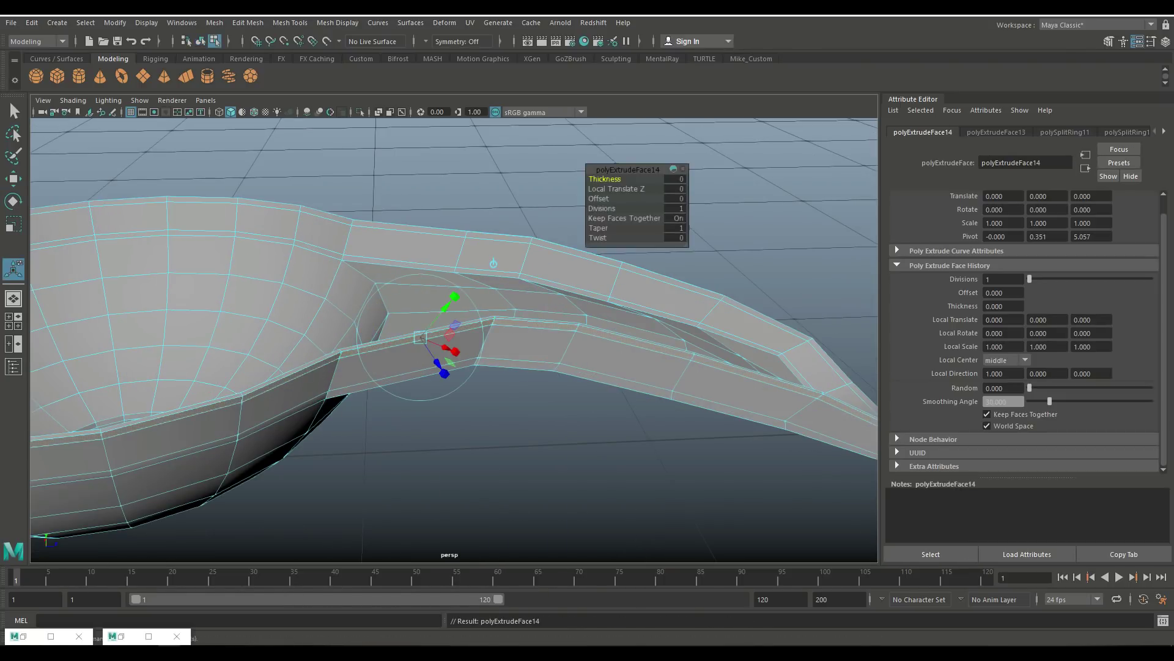
pyautogui.write('.01')
pyautogui.press('Return')
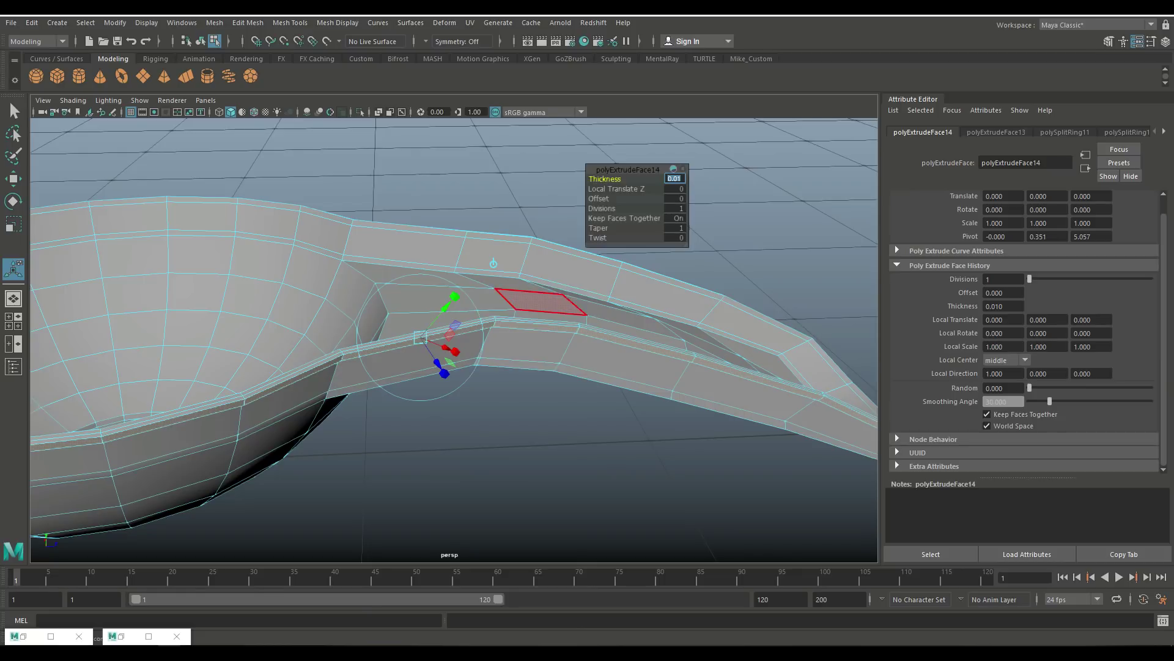
# Step: Apply Smooth to the spoon mesh
pyautogui.press('F8')
pyautogui.click(214, 23)
pyautogui.click(245, 136)
pyautogui.scroll(-5, 454, 336)
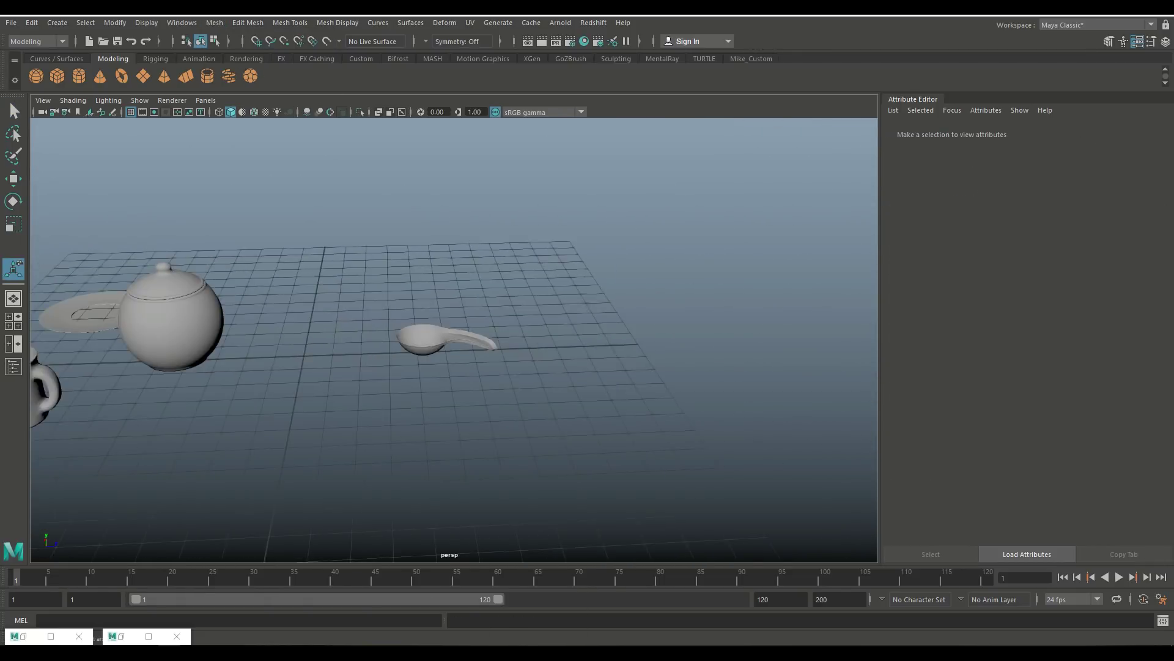
# Step: Move the spoon beside the other tableware to Translate Z -11.942 and scale it down uniformly to 0.524
pyautogui.scroll(-3, 454, 337)
pyautogui.click(447, 340)
pyautogui.press('w')
pyautogui.moveTo(458, 339); pyautogui.dragTo(272, 371)
pyautogui.press('r')
pyautogui.moveTo(150, 397); pyautogui.dragTo(141, 398)
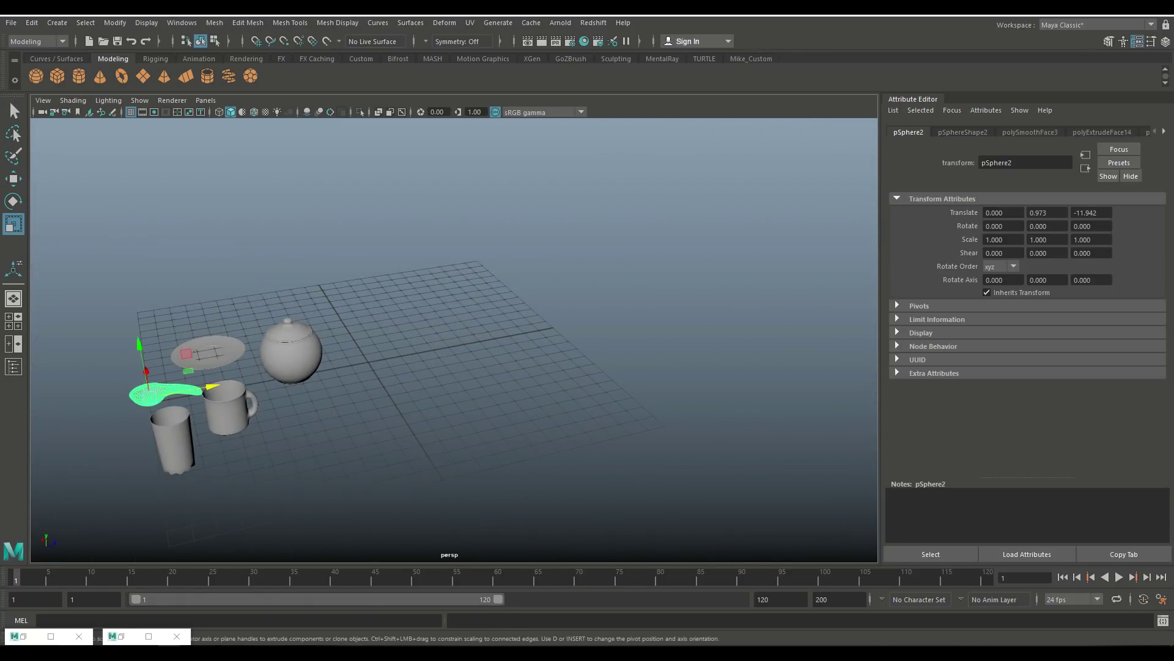
# Step: Lower the scaled spoon to Translate Y 0.825 in an orthographic view
pyautogui.press('space')
pyautogui.press('space')
pyautogui.press('f')
pyautogui.scroll(-4, 454, 340)
pyautogui.scroll(3, 454, 342)
pyautogui.moveTo(454, 325); pyautogui.dragTo(710, 314)
pyautogui.press('space')
pyautogui.press('space')
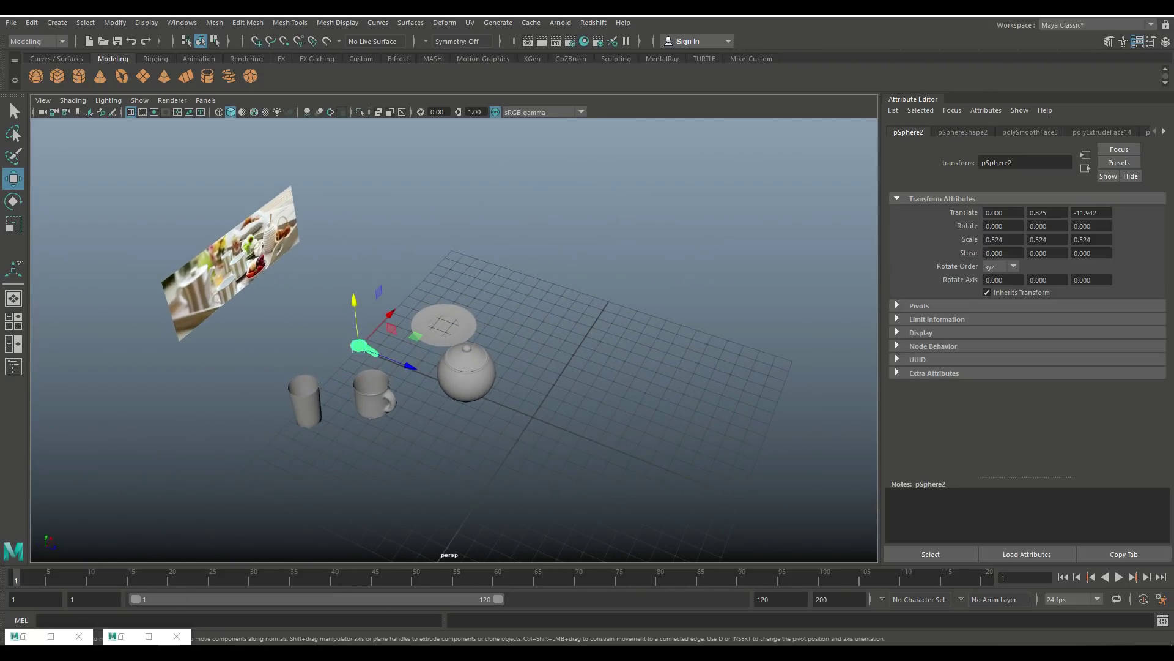
# Step: Create a polygon cube for the tray and scale it into a flat slab of 15.756 by 0.437 by 10.561
pyautogui.keyDown('alt'); pyautogui.moveTo(710, 313); pyautogui.dragTo(612, 318); pyautogui.keyUp('alt')
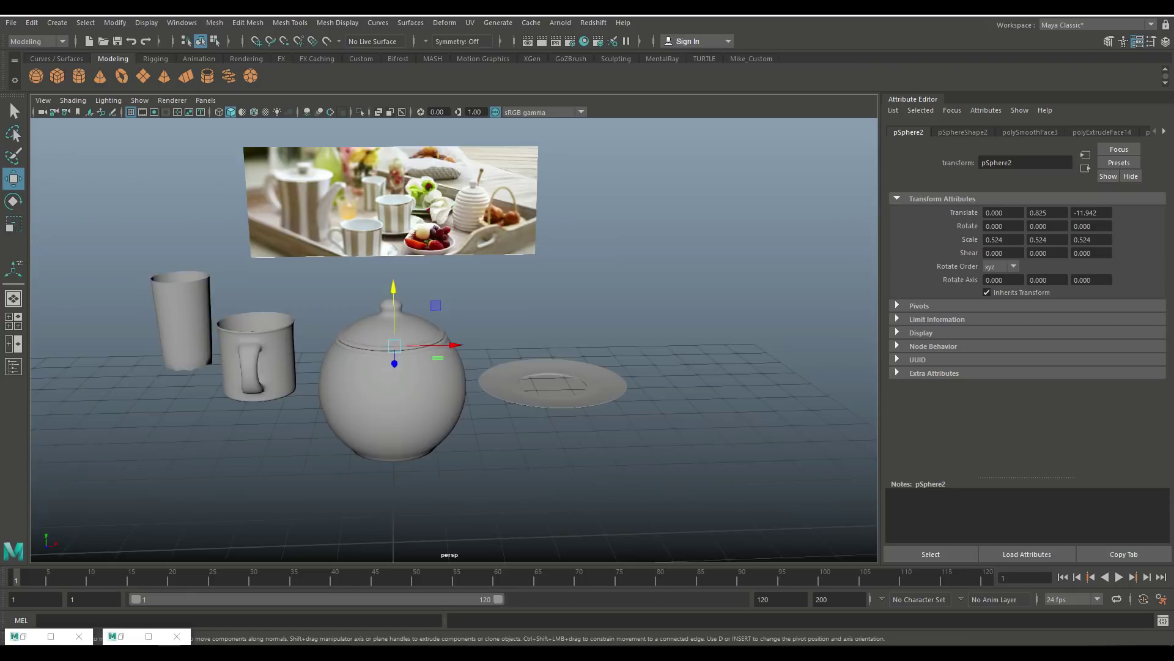
pyautogui.keyDown('alt'); pyautogui.moveTo(612, 318); pyautogui.dragTo(551, 330, button='right'); pyautogui.keyUp('alt')
pyautogui.press('r')
pyautogui.moveTo(439, 396); pyautogui.dragTo(606, 406)
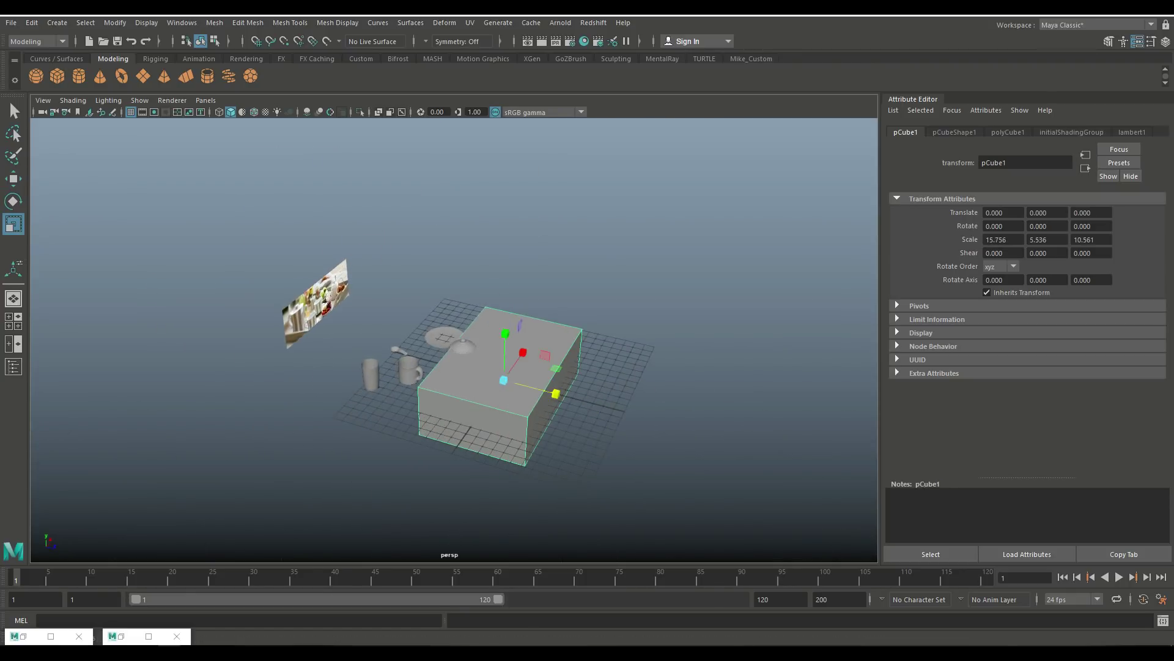
pyautogui.moveTo(504, 334); pyautogui.dragTo(503, 377)
# Step: Delete the slab's top face and move the open tray in front of the tableware to Translate Z 8.059
pyautogui.moveTo(553, 309); pyautogui.dragTo(603, 278, button='right')
pyautogui.press('Delete')
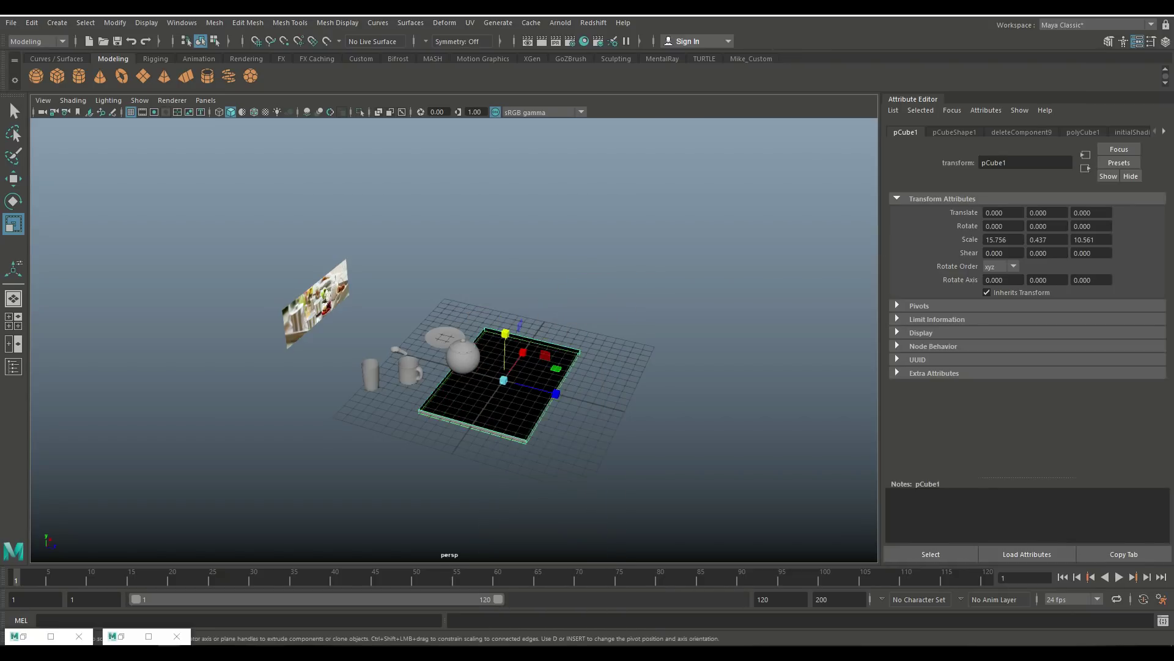
pyautogui.press('w')
pyautogui.keyDown('alt'); pyautogui.moveTo(602, 279); pyautogui.dragTo(554, 324); pyautogui.keyUp('alt')
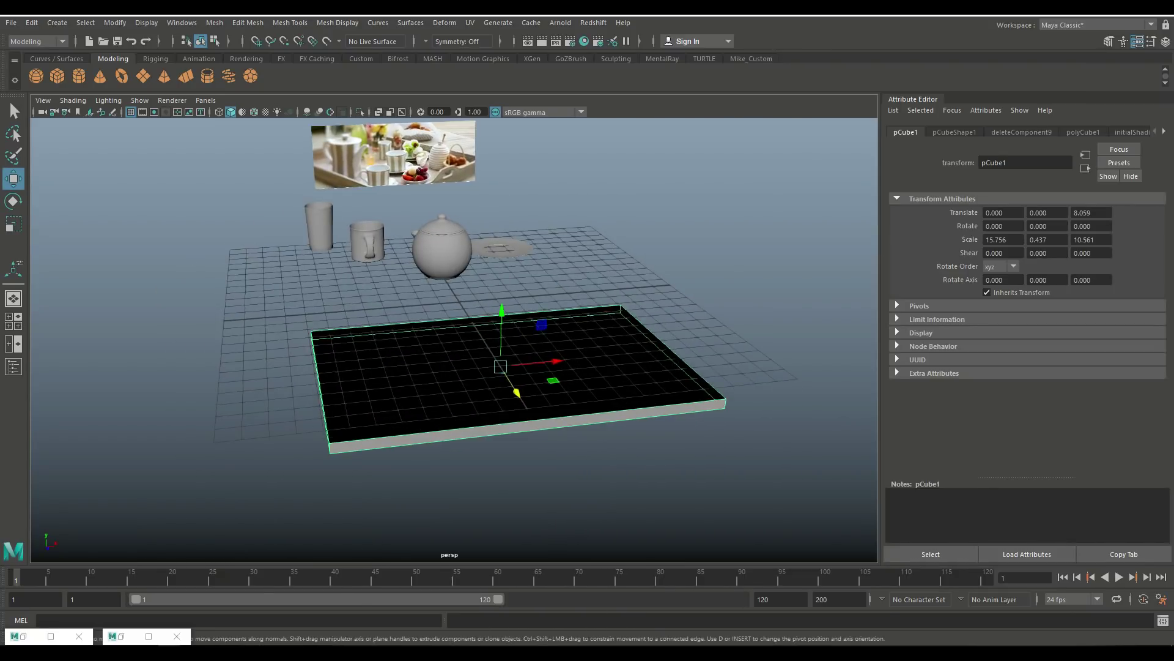
# Step: Flare the tray's walls outward by scaling and raising the edges around its open upper rim
pyautogui.press('F10')
pyautogui.press('r')
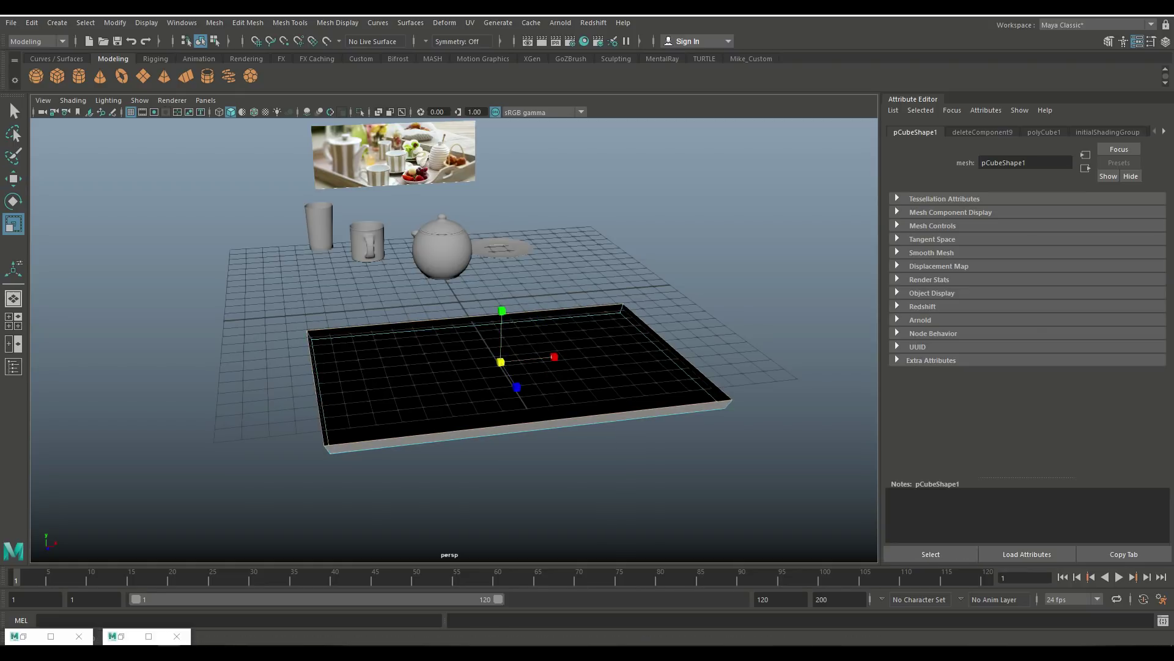
pyautogui.moveTo(501, 311)
pyautogui.mouseDown()
pyautogui.moveTo(501, 287)
pyautogui.moveTo(501, 302)
pyautogui.mouseUp()
pyautogui.moveTo(517, 378); pyautogui.dragTo(517, 378)
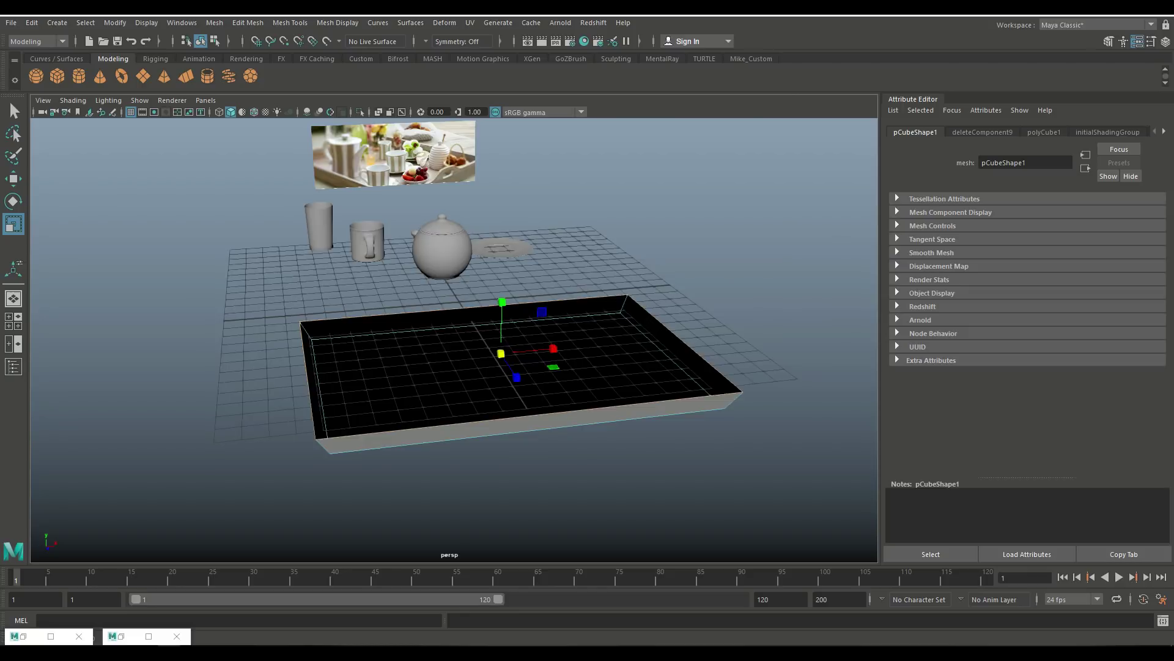
# Step: Insert edge loops around and across the tray, and raise the middle rim sections of its two short end walls
pyautogui.keyDown('alt'); pyautogui.moveTo(452, 342); pyautogui.dragTo(550, 330); pyautogui.keyUp('alt')
pyautogui.click(290, 23)
pyautogui.click(294, 117)
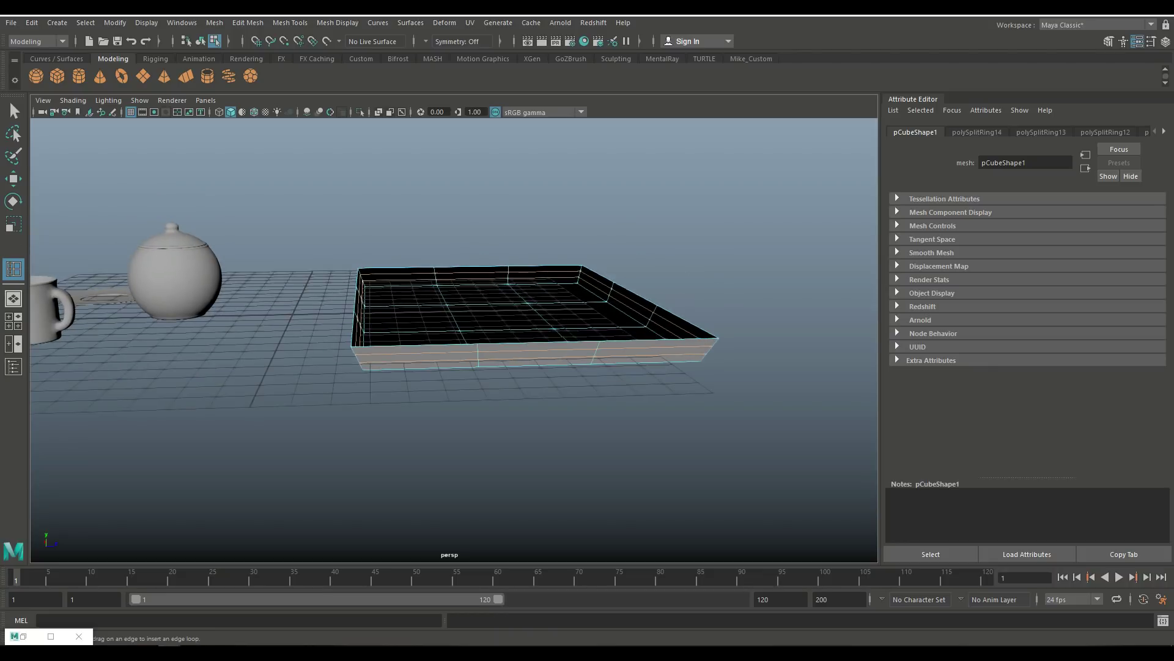
pyautogui.press('w')
pyautogui.moveTo(497, 241); pyautogui.dragTo(498, 231)
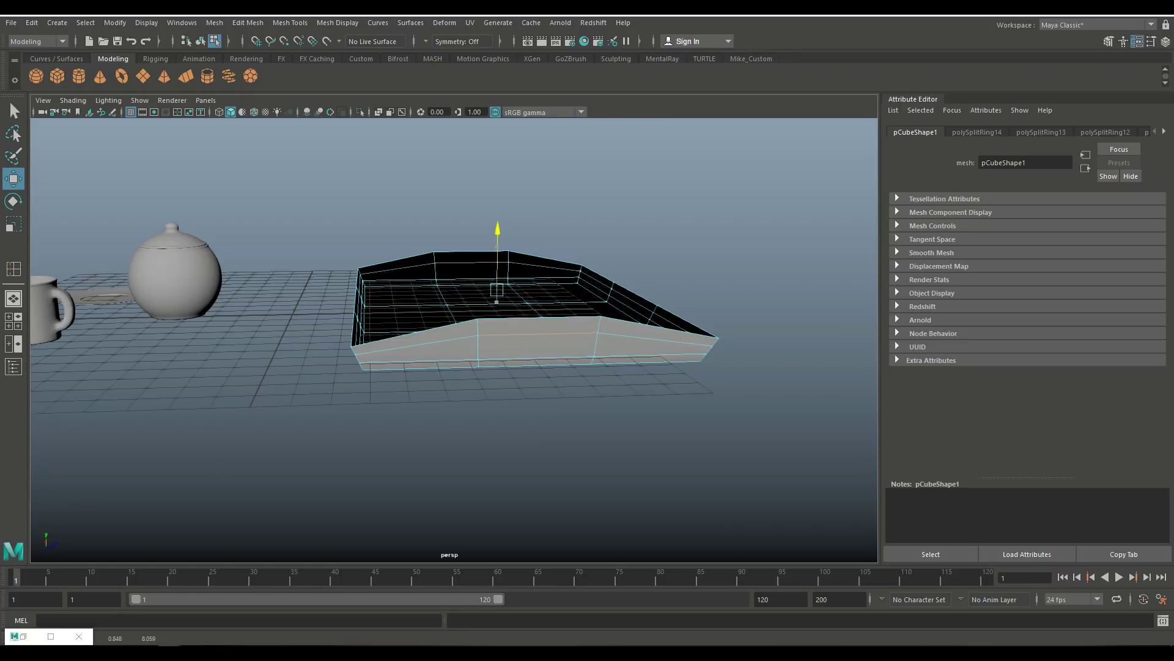
# Step: Delete the middle wall face at both short ends of the tray to form handle openings
pyautogui.press('F11')
pyautogui.click(537, 345)
pyautogui.press('Delete')
# Step: Extrude the whole tray with a Thickness of 0.1
pyautogui.press('F8')
pyautogui.hotkey('ctrl', 'e')
pyautogui.write('0.')
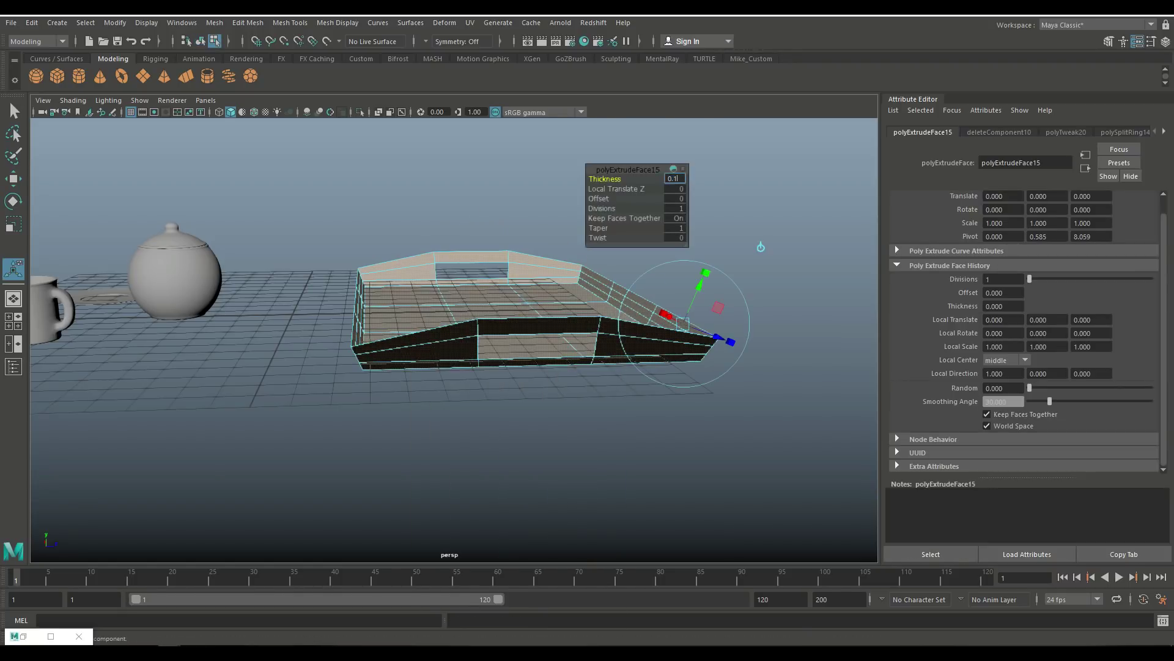
pyautogui.write('1')
pyautogui.press('Return')
# Step: Insert supporting edge loops along the tray's walls and beside its handle openings
pyautogui.keyDown('alt'); pyautogui.moveTo(761, 247); pyautogui.dragTo(496, 161); pyautogui.keyUp('alt')
pyautogui.click(289, 22)
pyautogui.click(404, 115)
pyautogui.click(93, 102)
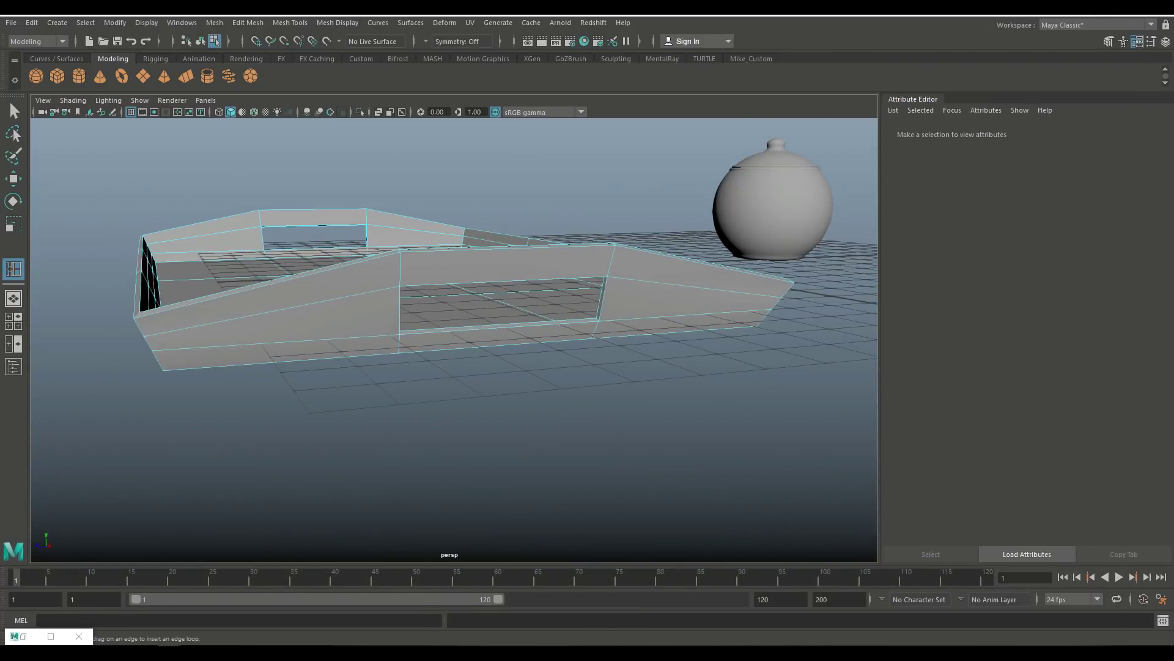
pyautogui.click(398, 350)
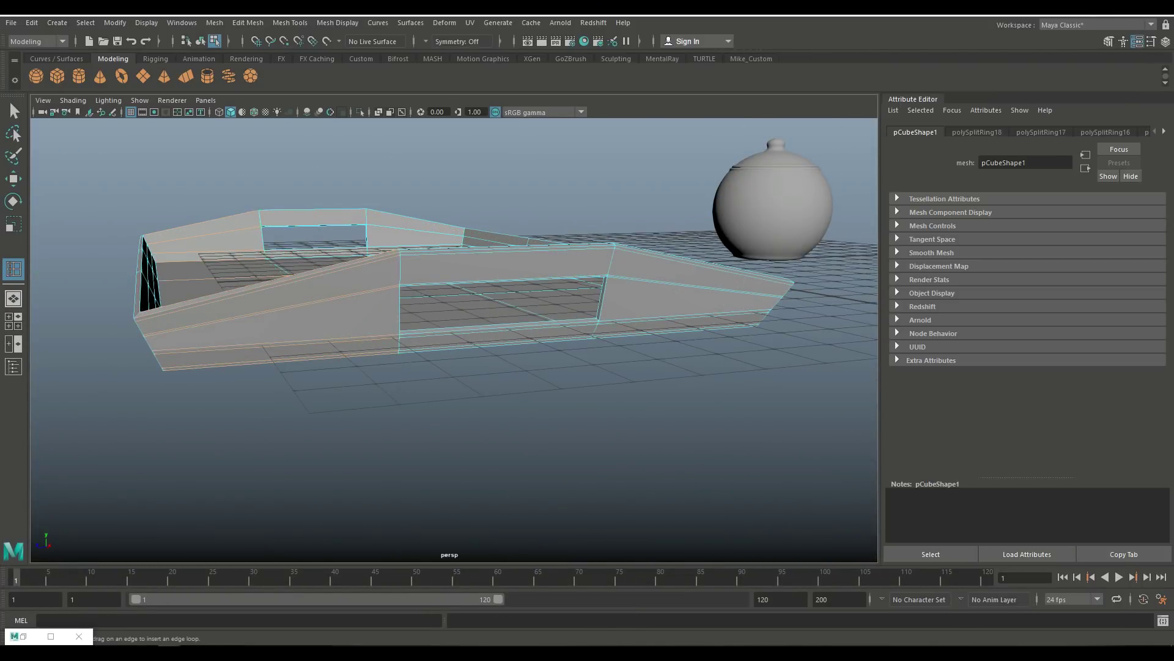
pyautogui.moveTo(498, 263); pyautogui.dragTo(551, 262, button='right')
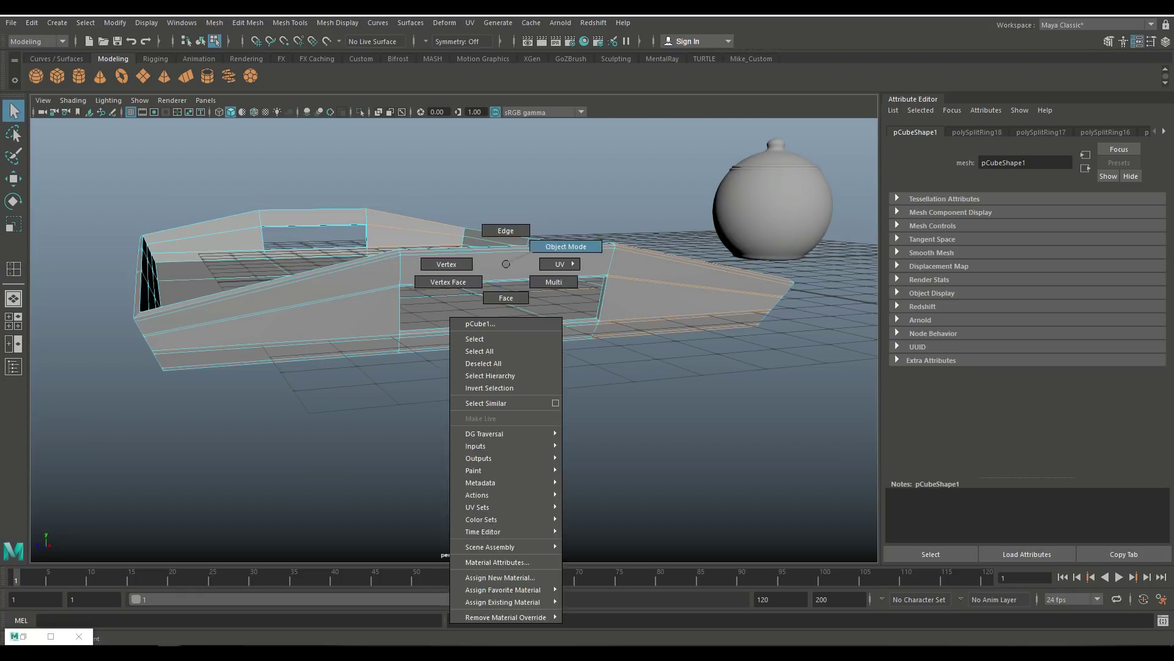
# Step: Smooth the tray mesh twice with 1 division each time
pyautogui.press('3')
pyautogui.keyDown('alt'); pyautogui.moveTo(453, 367); pyautogui.dragTo(471, 318); pyautogui.keyUp('alt')
pyautogui.click(214, 22)
pyautogui.click(233, 171)
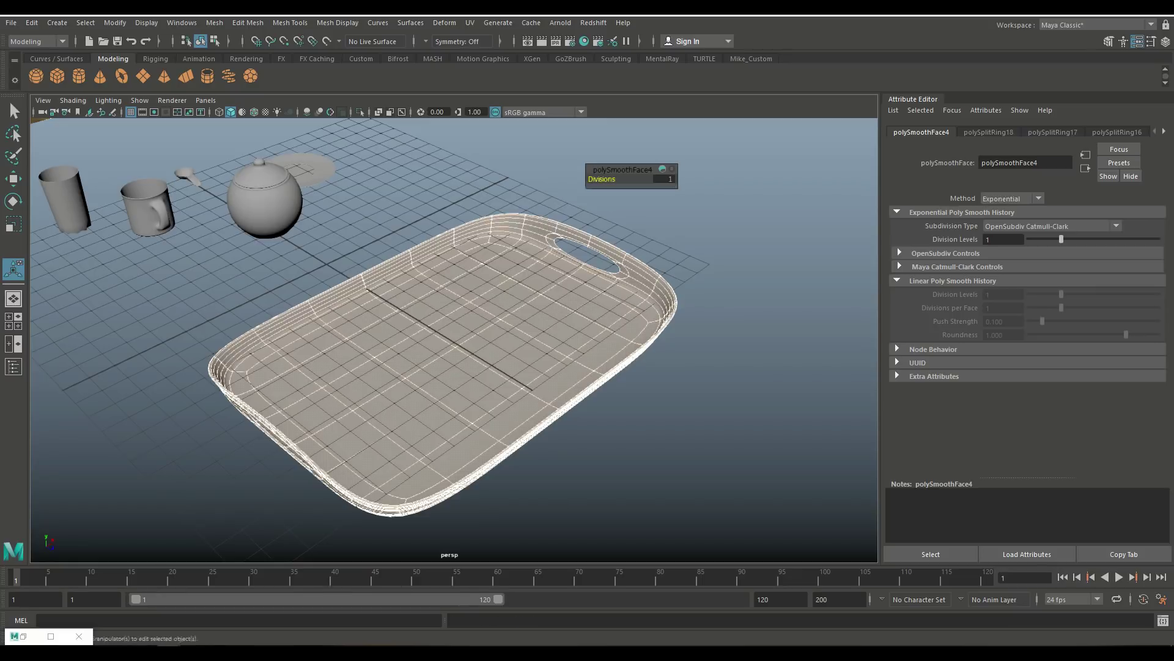
pyautogui.click(620, 269)
pyautogui.click(734, 306)
pyautogui.click(620, 269)
pyautogui.press('g')
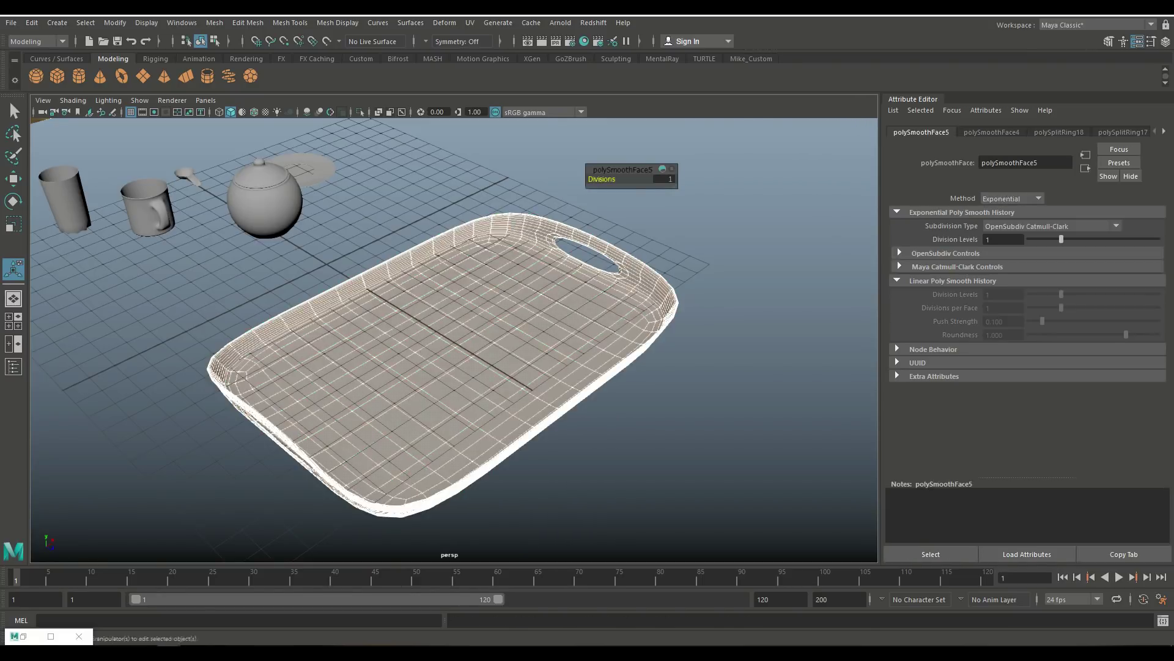
pyautogui.click(734, 306)
# Step: Move the smoothed tray back to the grid's centre at Translate Z 0
pyautogui.scroll(-5, 734, 306)
pyautogui.keyDown('alt'); pyautogui.moveTo(428, 305); pyautogui.dragTo(612, 294); pyautogui.keyUp('alt')
pyautogui.scroll(2, 489, 336)
pyautogui.click(520, 367)
pyautogui.press('w')
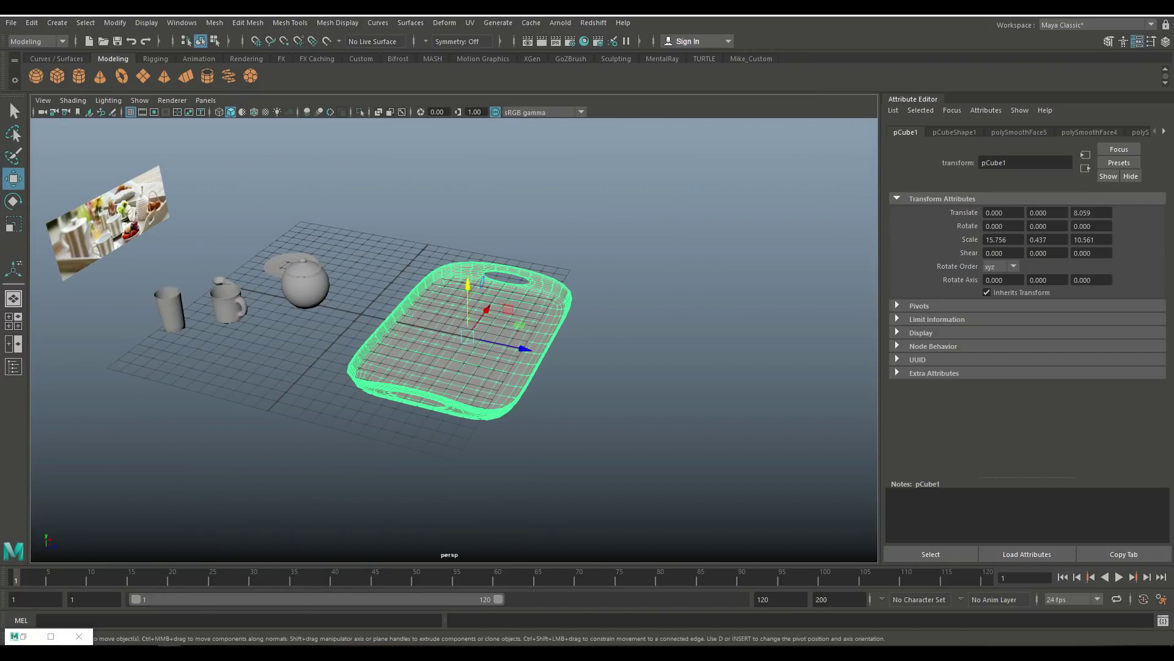
pyautogui.press('space')
pyautogui.moveTo(454, 425); pyautogui.dragTo(454, 244)
# Step: Move the round pot's body and lid together onto the tray, with the body at Translate X -2.400 and Z -1.393
pyautogui.click(454, 151)
pyautogui.moveTo(454, 151); pyautogui.dragTo(454, 225)
pyautogui.hotkey('ctrl', 'z')
pyautogui.keyDown('shift'); pyautogui.click(428, 176); pyautogui.keyUp('shift')
pyautogui.moveTo(453, 151); pyautogui.dragTo(362, 289)
# Step: Raise the tray in the side view until its underside rests on the grid line
pyautogui.press('space')
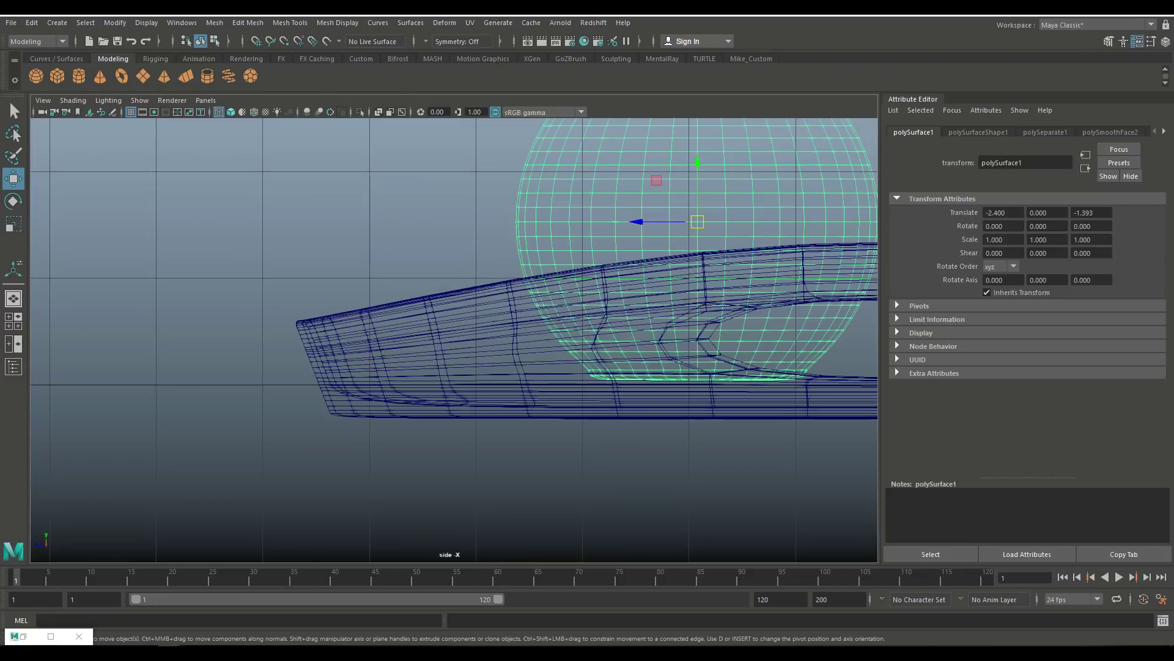
pyautogui.click(698, 269)
pyautogui.scroll(-5, 454, 340)
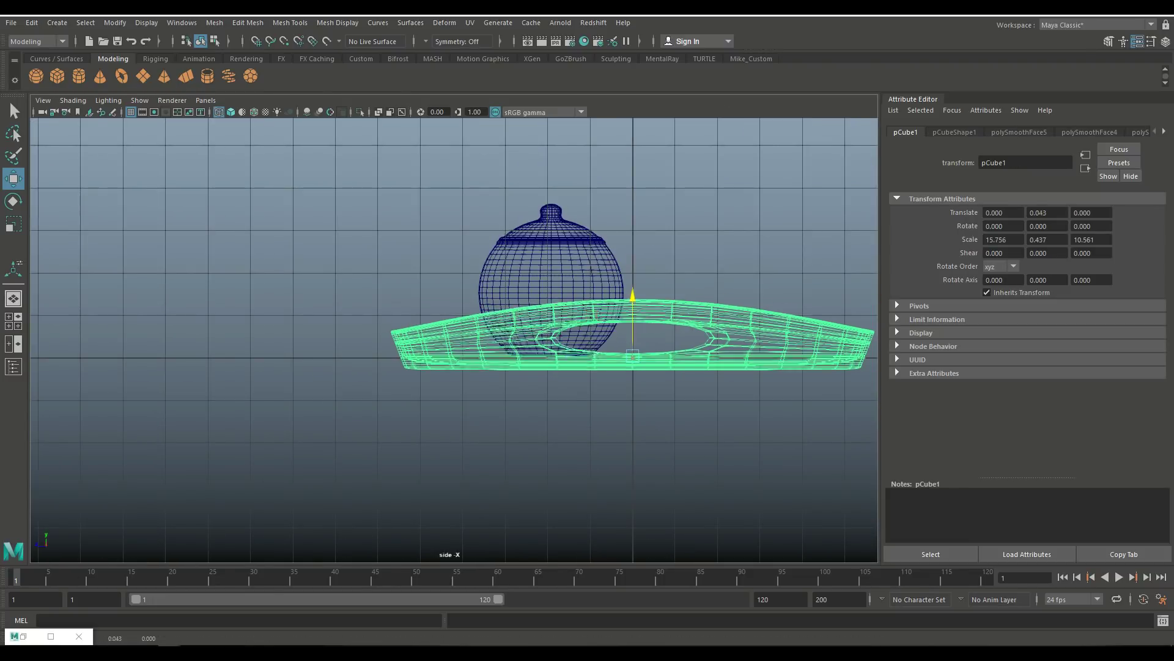
pyautogui.moveTo(633, 293); pyautogui.dragTo(633, 284)
pyautogui.press('space')
pyautogui.press('space')
# Step: Place the saucer on the tray floor at Translate 4.513, 0.089, -0.641
pyautogui.keyDown('alt'); pyautogui.moveTo(428, 305); pyautogui.dragTo(502, 300); pyautogui.keyUp('alt')
pyautogui.click(465, 227)
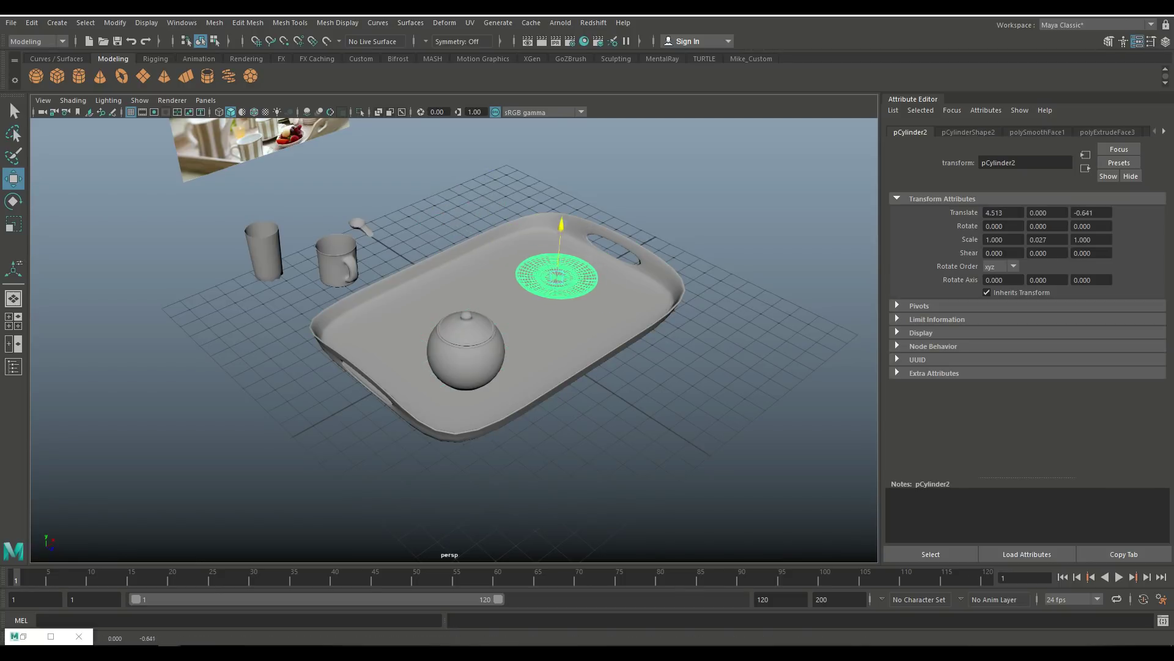
pyautogui.press('space')
pyautogui.press('space')
pyautogui.scroll(5, 454, 339)
pyautogui.scroll(-5, 454, 340)
pyautogui.moveTo(454, 352); pyautogui.dragTo(454, 342)
# Step: Scale the saucer up uniformly to 1.346, 0.037, 1.346
pyautogui.press('r')
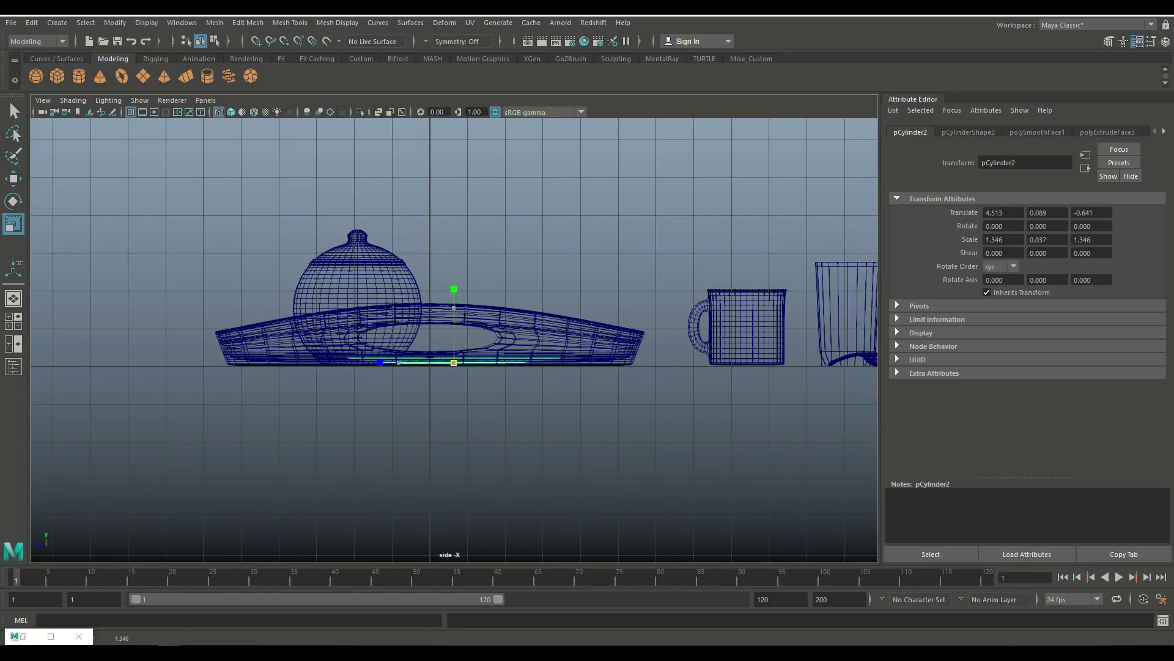
pyautogui.press('space')
pyautogui.press('space')
# Step: Move the teacup onto the tray at Translate X -1.501, Z -2.481 and rotate it 27.868 degrees around Y
pyautogui.keyDown('alt'); pyautogui.moveTo(452, 336); pyautogui.dragTo(404, 324); pyautogui.keyUp('alt')
pyautogui.press('w')
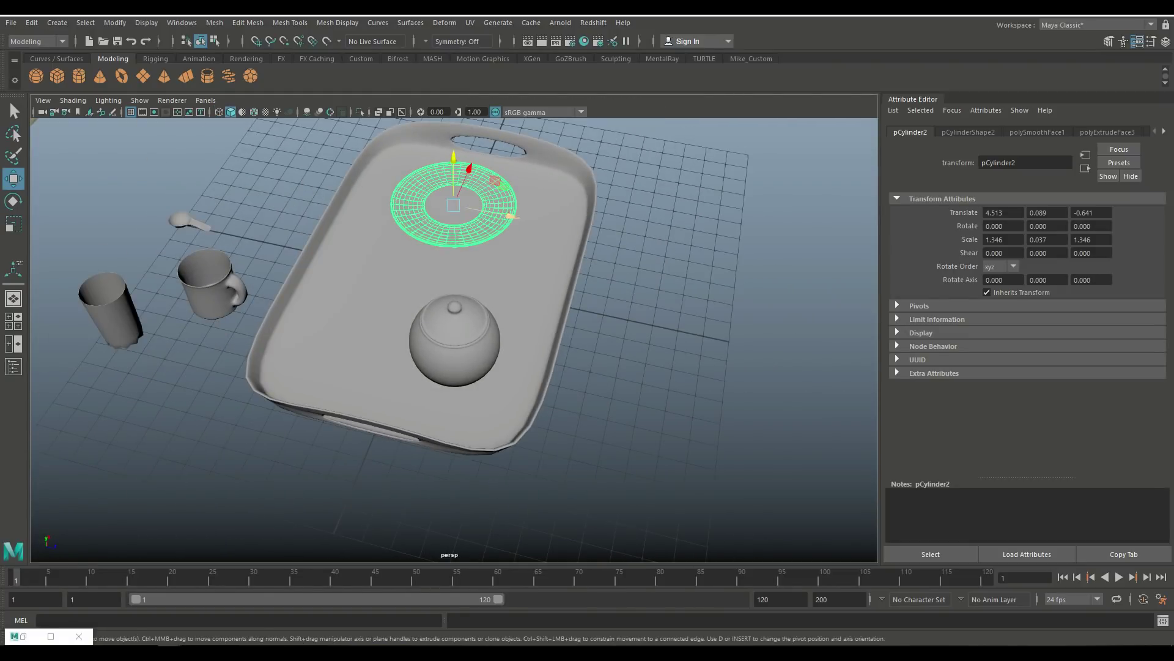
pyautogui.click(211, 283)
pyautogui.moveTo(211, 283); pyautogui.dragTo(391, 296)
pyautogui.press('e')
pyautogui.keyDown('alt'); pyautogui.moveTo(428, 342); pyautogui.dragTo(428, 269); pyautogui.keyUp('alt')
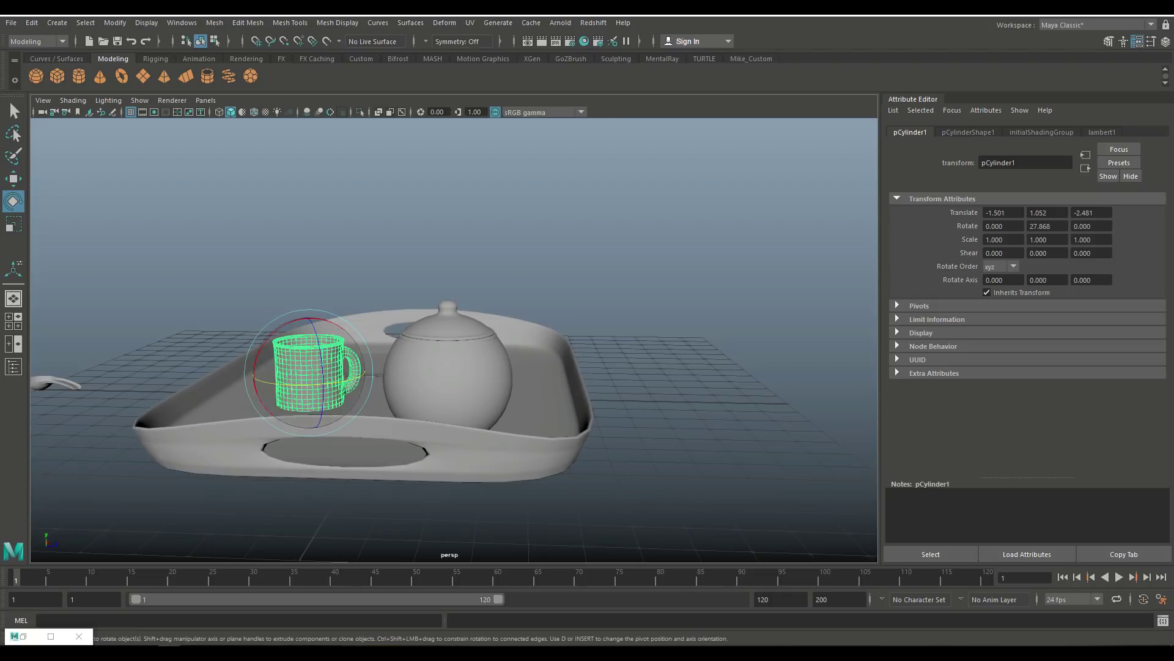
# Step: Scale the teacup uniformly to 1.164 and adjust its height so it sits on the tray floor
pyautogui.press('r')
pyautogui.moveTo(310, 370); pyautogui.dragTo(336, 370)
pyautogui.press('w')
pyautogui.moveTo(311, 305); pyautogui.dragTo(310, 288)
pyautogui.press('space')
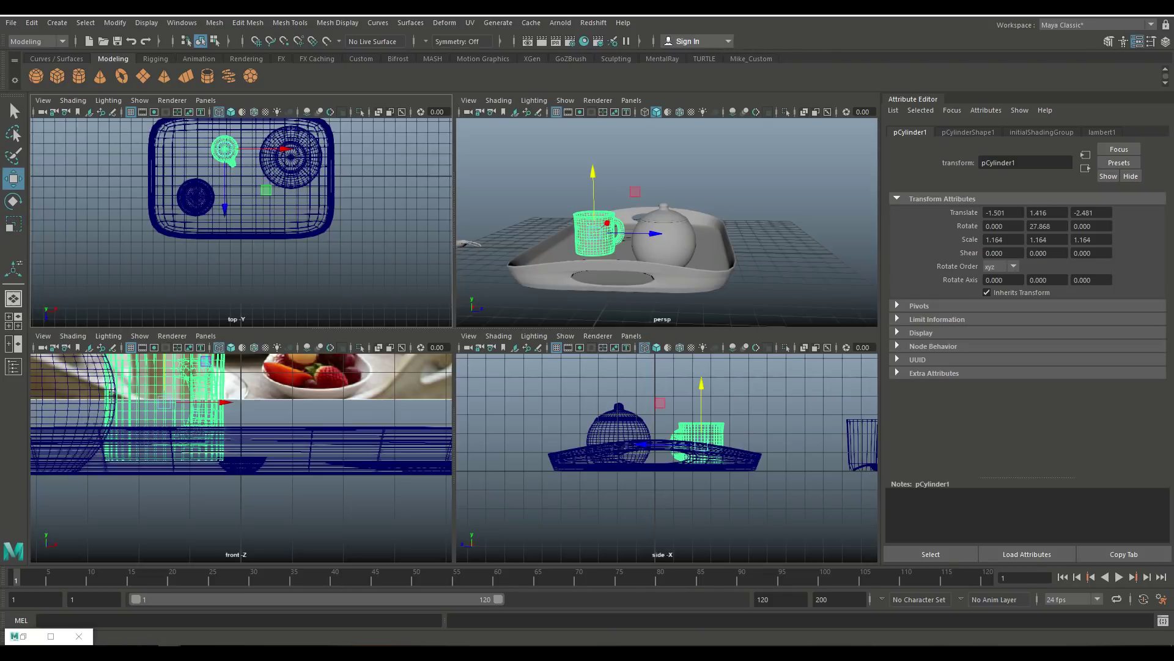
pyautogui.press('space')
pyautogui.press('f')
pyautogui.scroll(-3, 454, 340)
pyautogui.moveTo(468, 306); pyautogui.dragTo(468, 315)
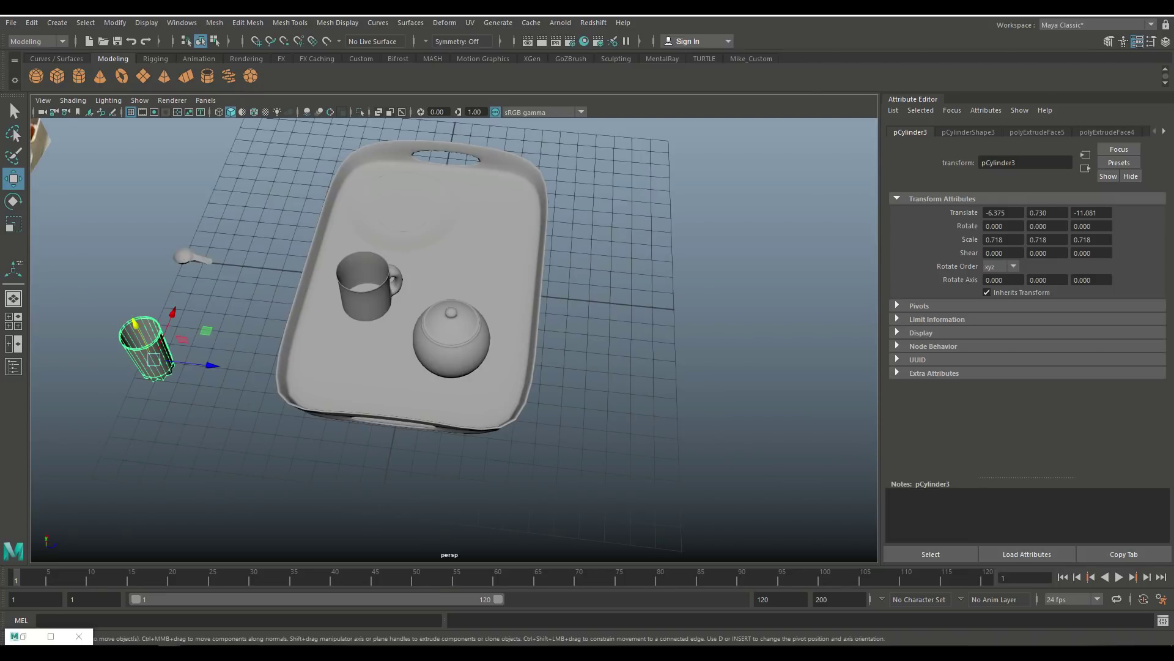
# Step: Move the glass onto the tray at Translate X 0.490, Z 3.052 and align its base with the tray floor
pyautogui.moveTo(208, 365); pyautogui.dragTo(527, 400)
pyautogui.keyDown('alt'); pyautogui.moveTo(454, 306); pyautogui.dragTo(551, 293); pyautogui.keyUp('alt')
pyautogui.moveTo(428, 391); pyautogui.dragTo(596, 388)
pyautogui.keyDown('alt'); pyautogui.moveTo(454, 306); pyautogui.dragTo(501, 282); pyautogui.keyUp('alt')
pyautogui.press('space')
pyautogui.press('space')
pyautogui.press('f')
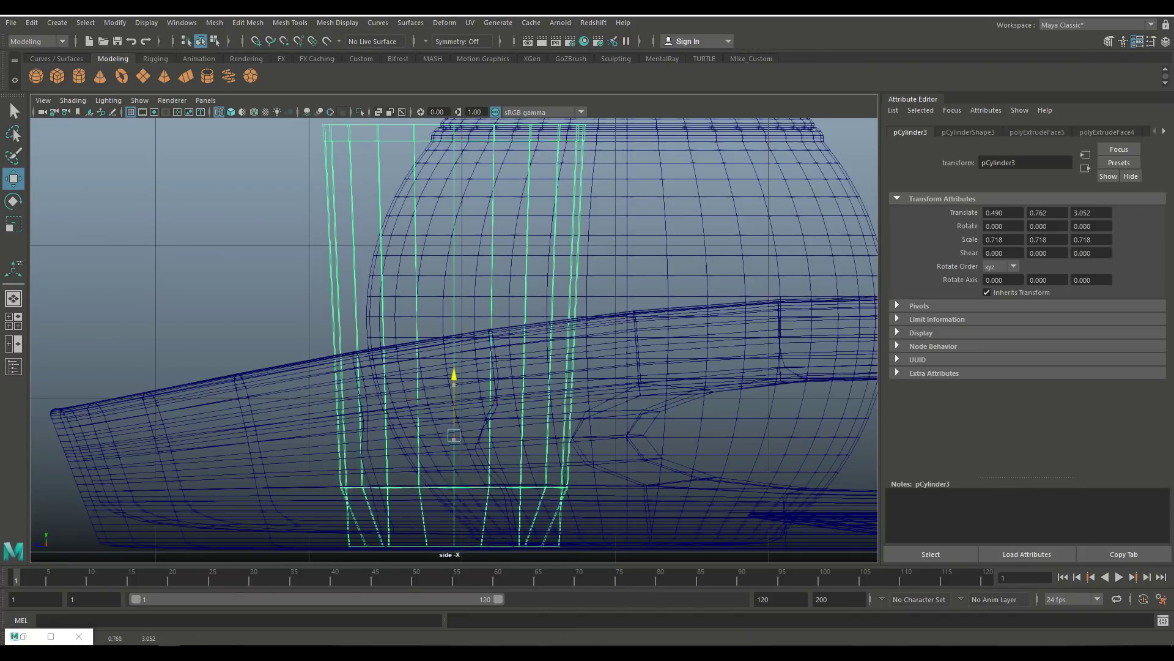
pyautogui.click(9, 316)
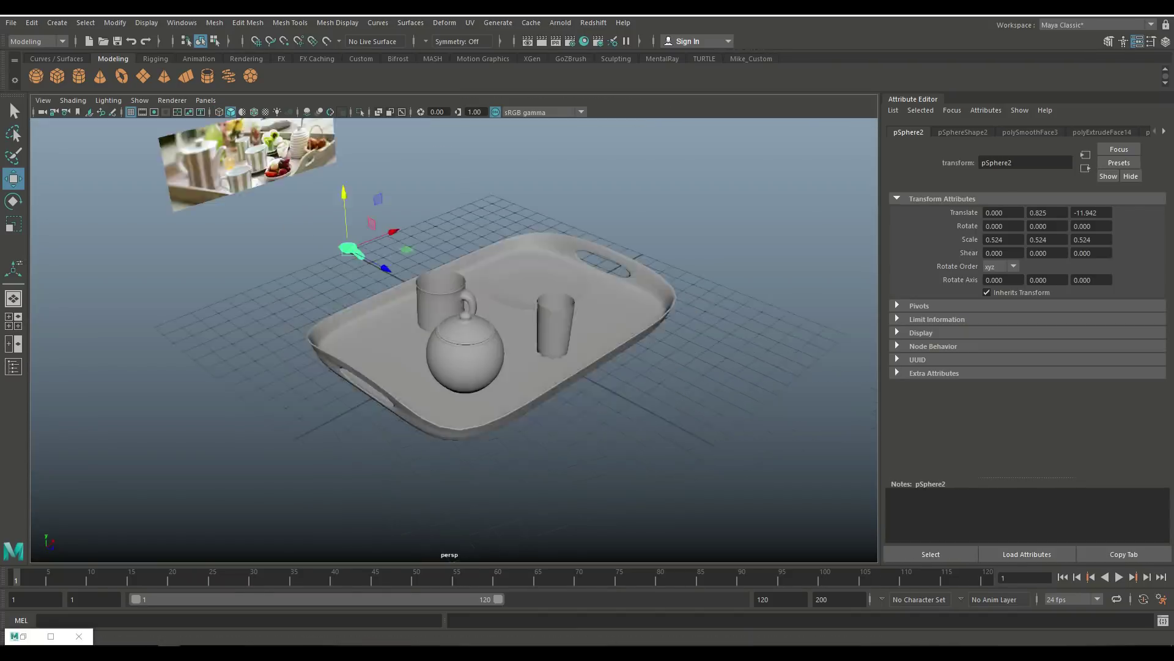
# Step: Move the spoon onto the tray at Translate X 0.266 and spread the teacup, saucer and glass out around it
pyautogui.keyDown('alt'); pyautogui.moveTo(453, 306); pyautogui.dragTo(477, 195); pyautogui.keyUp('alt')
pyautogui.moveTo(165, 275); pyautogui.dragTo(465, 367)
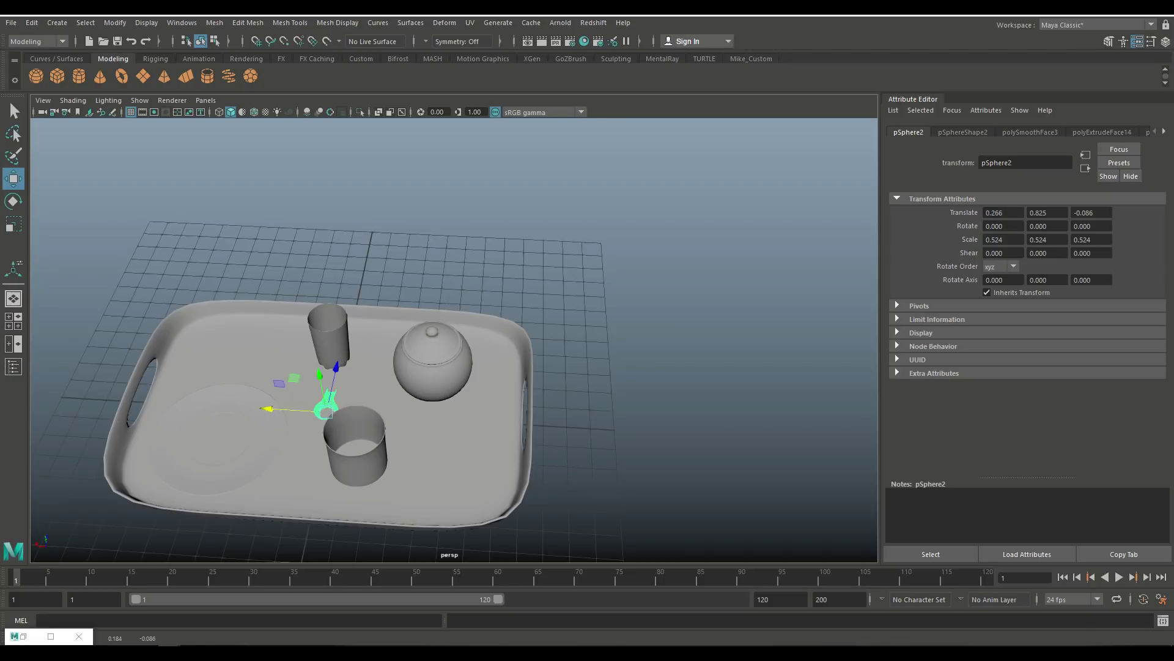
pyautogui.click(355, 456)
pyautogui.moveTo(355, 456); pyautogui.dragTo(463, 459)
pyautogui.click(183, 468)
pyautogui.moveTo(184, 468); pyautogui.dragTo(241, 469)
pyautogui.click(328, 342)
pyautogui.moveTo(329, 343); pyautogui.dragTo(231, 358)
# Step: Move the spoon between the glass and the pot at Translate Z 2.469 and rotate it -42.865 degrees around Y
pyautogui.click(327, 404)
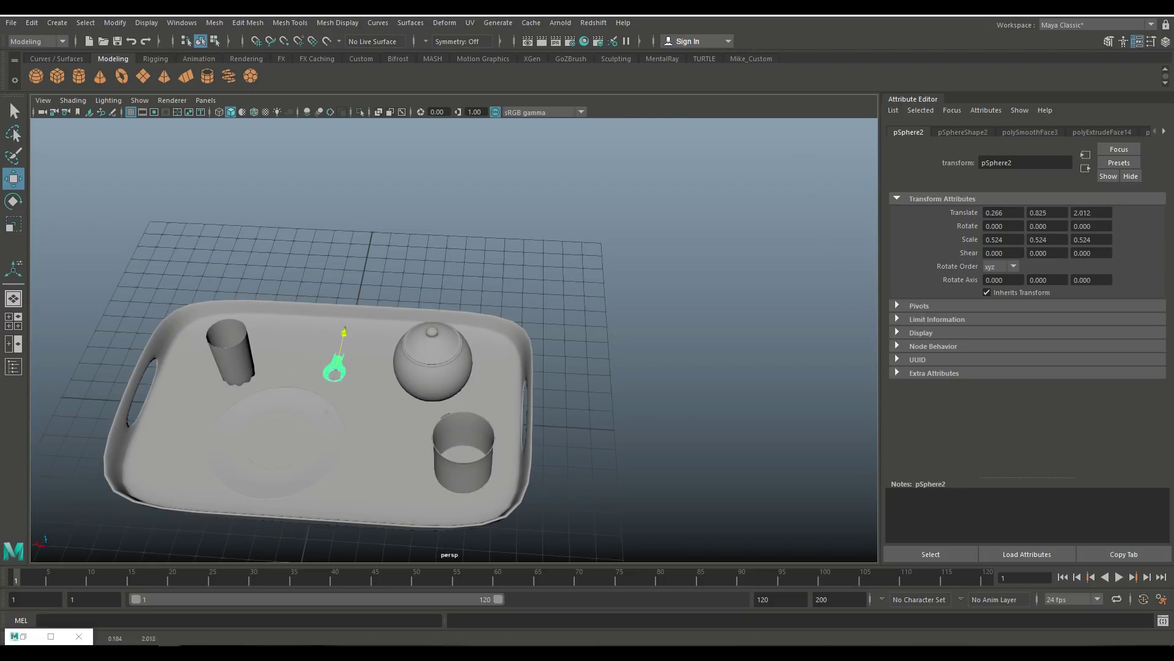
pyautogui.press('e')
pyautogui.press('space')
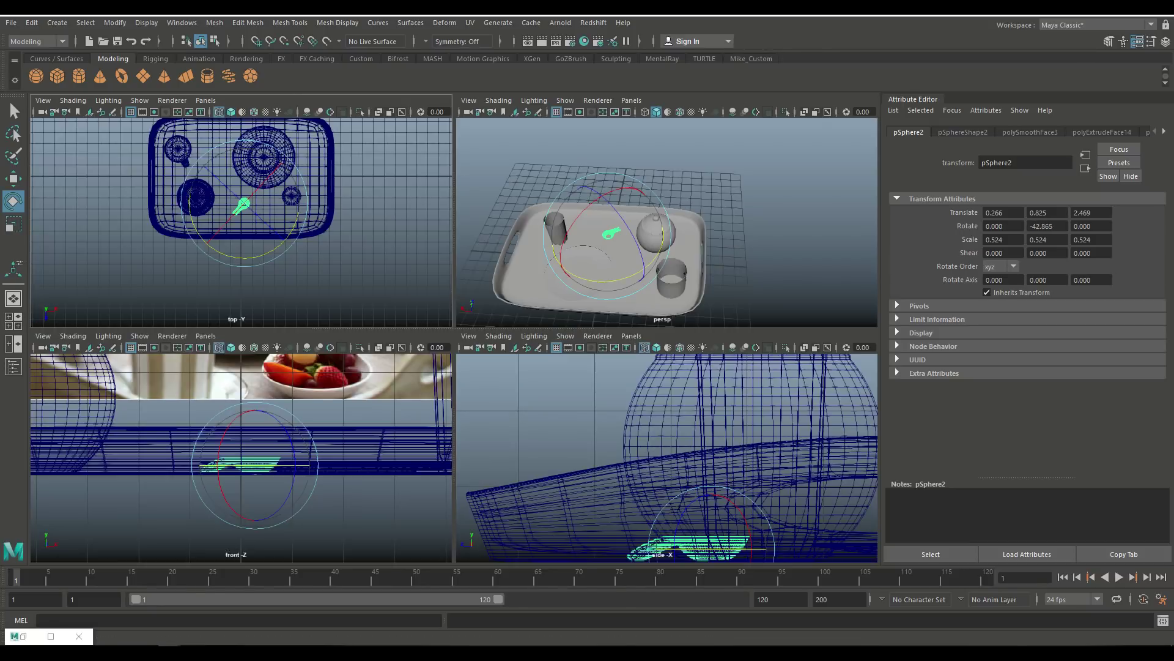
pyautogui.press('space')
pyautogui.press('space')
pyautogui.press('space')
# Step: Scale the spoon uniformly to 0.710 and lower it to about Translate Y 0.98 on the tray floor
pyautogui.press('r')
pyautogui.moveTo(337, 364)
pyautogui.mouseDown()
pyautogui.moveTo(364, 365)
pyautogui.moveTo(330, 315)
pyautogui.mouseUp()
pyautogui.press('w')
pyautogui.press('f')
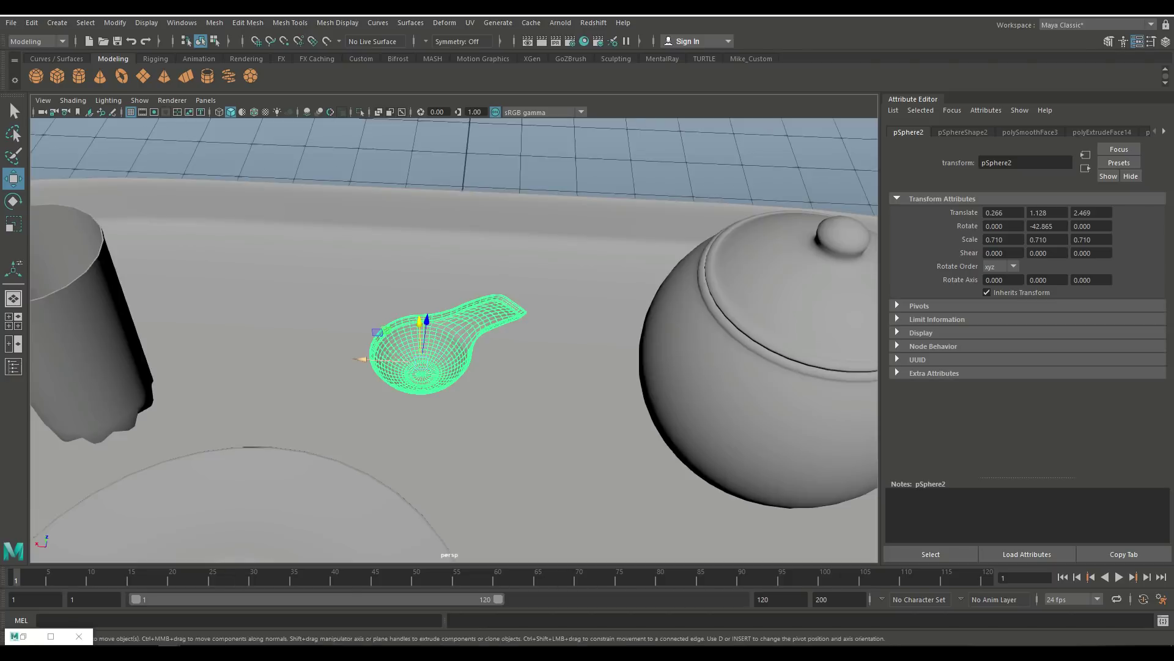
pyautogui.moveTo(413, 287); pyautogui.dragTo(413, 299)
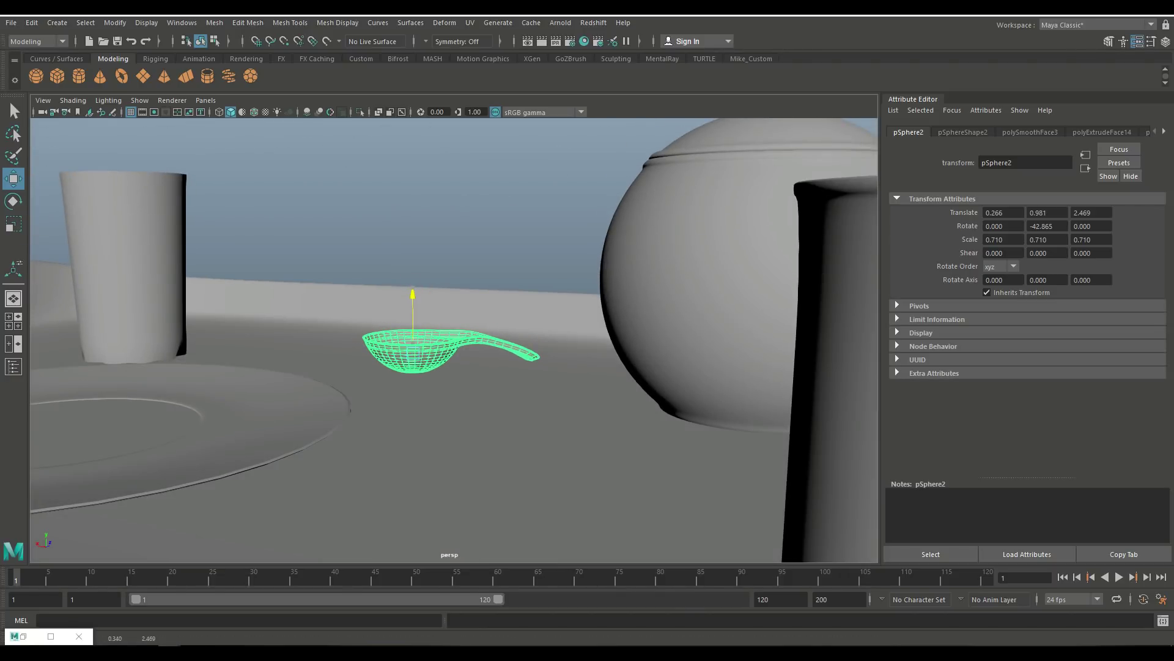
pyautogui.click(465, 184)
# Step: Assign a new bright green Lambert material to a band of faces around the teacup's middle
pyautogui.scroll(-10, 450, 336)
pyautogui.keyDown('alt'); pyautogui.moveTo(450, 336); pyautogui.dragTo(450, 388); pyautogui.keyUp('alt')
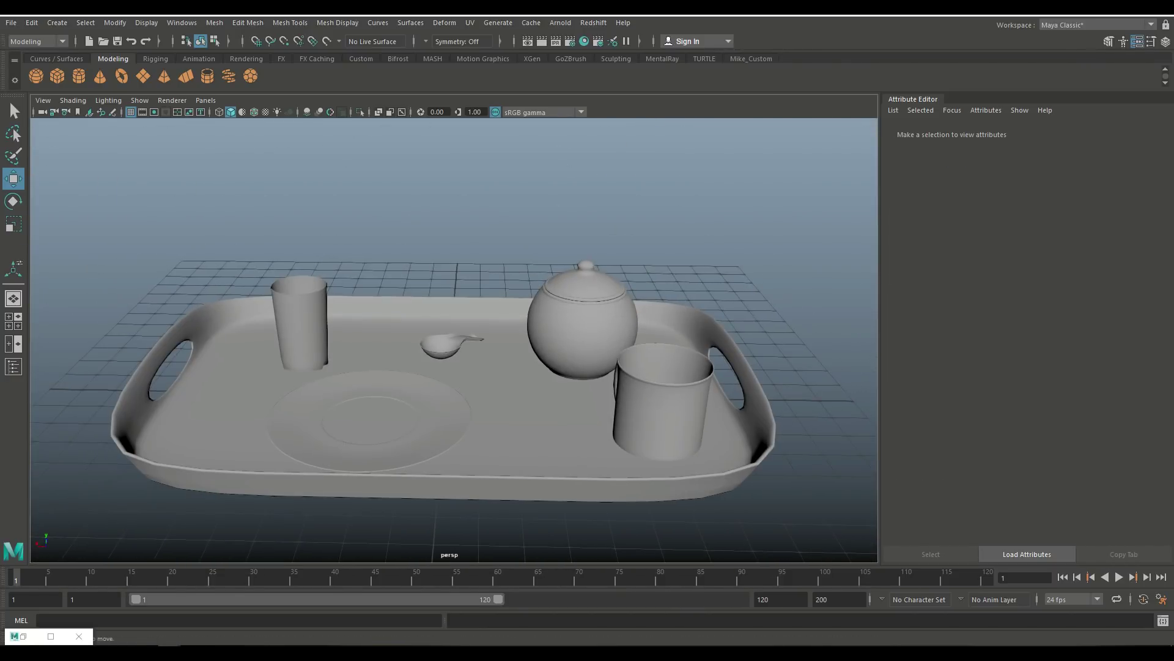
pyautogui.click(664, 404)
pyautogui.moveTo(449, 336)
pyautogui.keyDown('alt'); pyautogui.mouseDown()
pyautogui.moveTo(450, 300)
pyautogui.moveTo(450, 354)
pyautogui.mouseUp(); pyautogui.keyUp('alt')
pyautogui.press('f')
pyautogui.scroll(5, 450, 337)
pyautogui.press('F11')
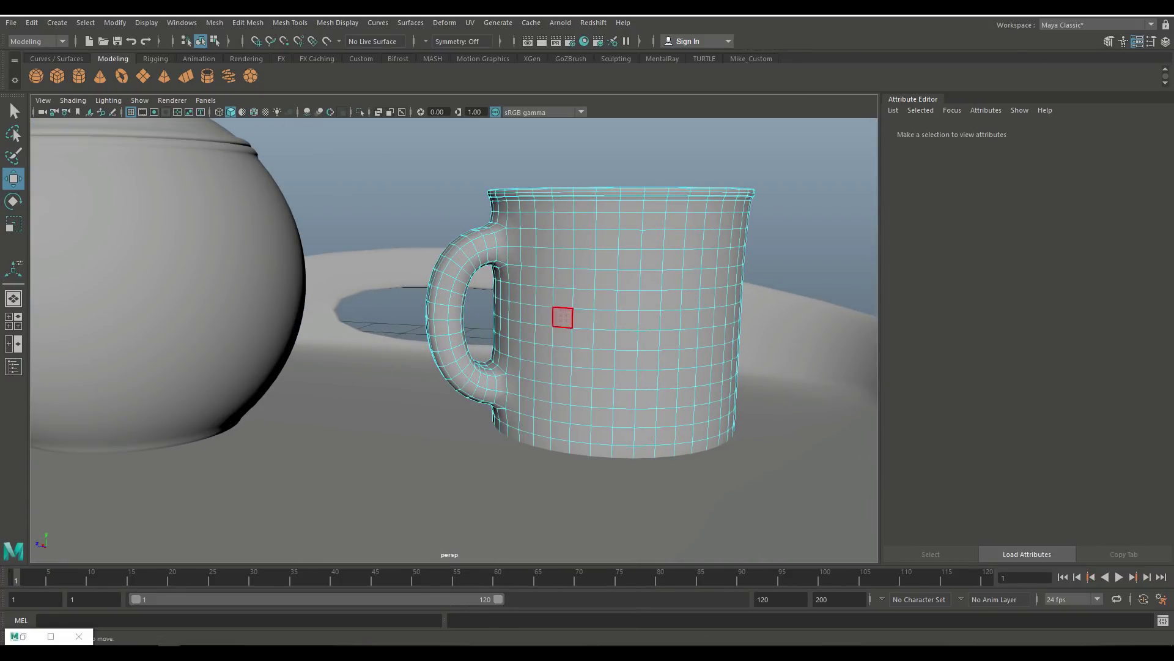
pyautogui.click(562, 317)
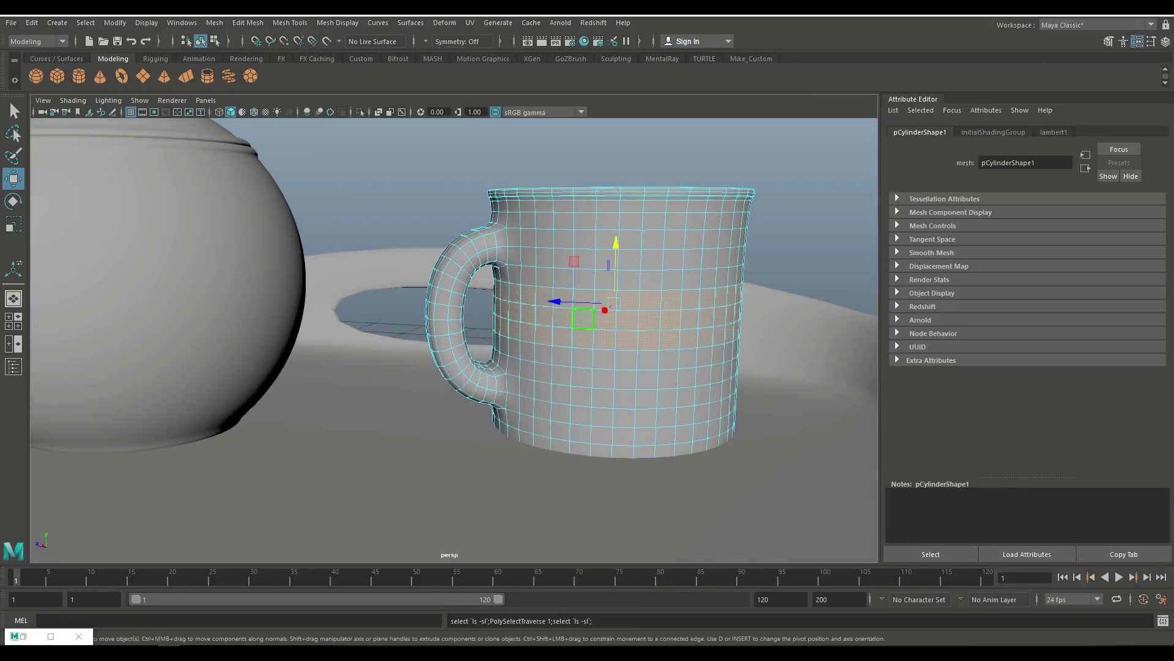
pyautogui.moveTo(544, 353); pyautogui.dragTo(538, 611, button='right')
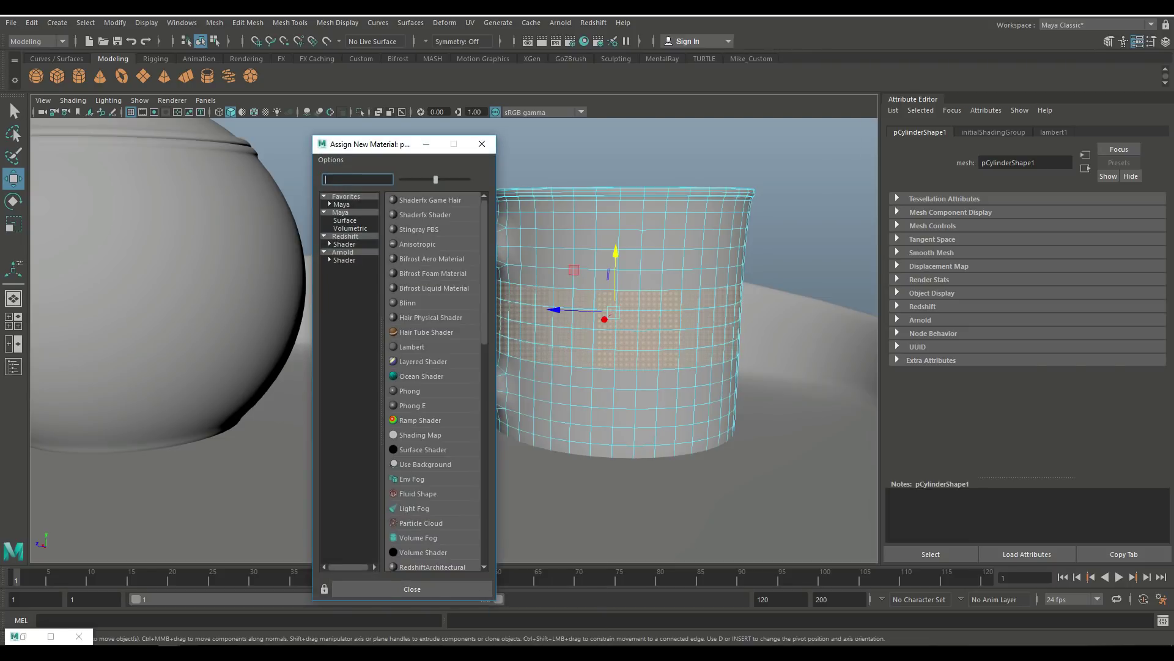
pyautogui.write('la')
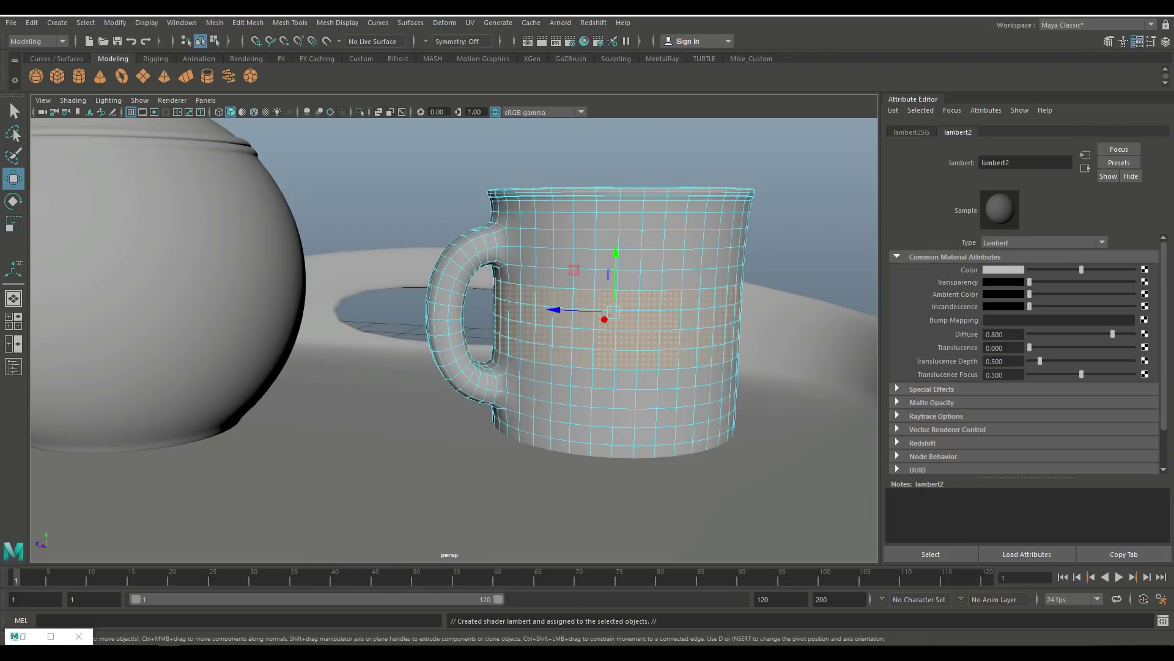
pyautogui.click(1001, 270)
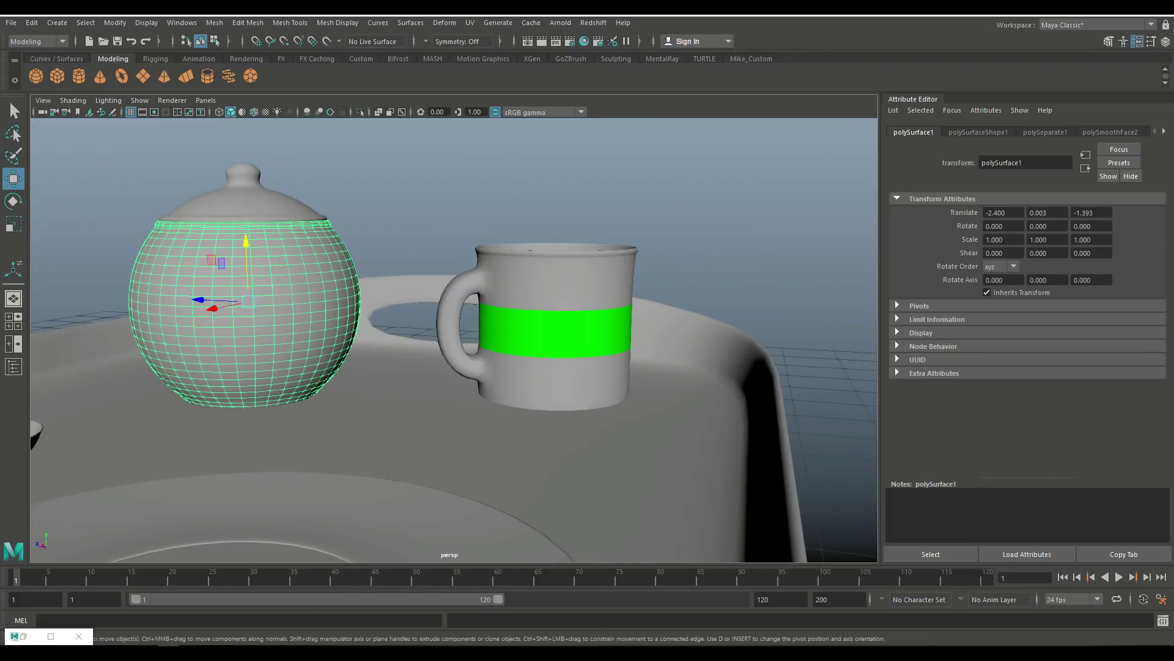
# Step: Assign the existing green lambert2 material to a band of faces around the middle of the pot's body
pyautogui.scroll(5, 526, 257)
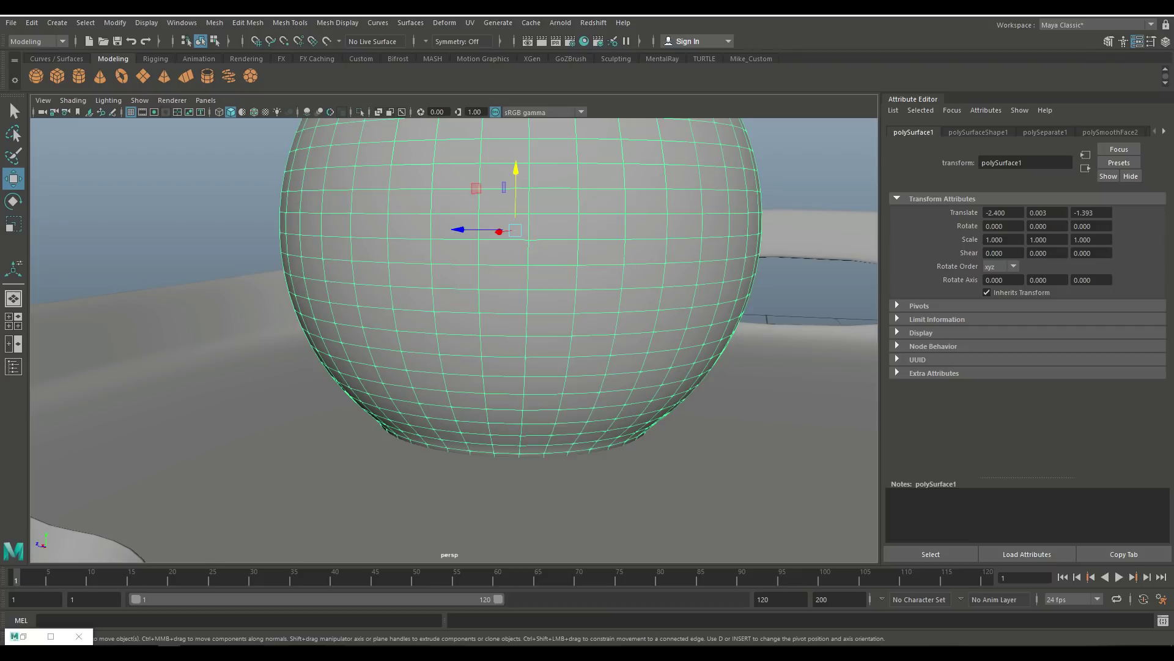
pyautogui.press('F11')
pyautogui.click(553, 252)
pyautogui.scroll(-10, 601, 251)
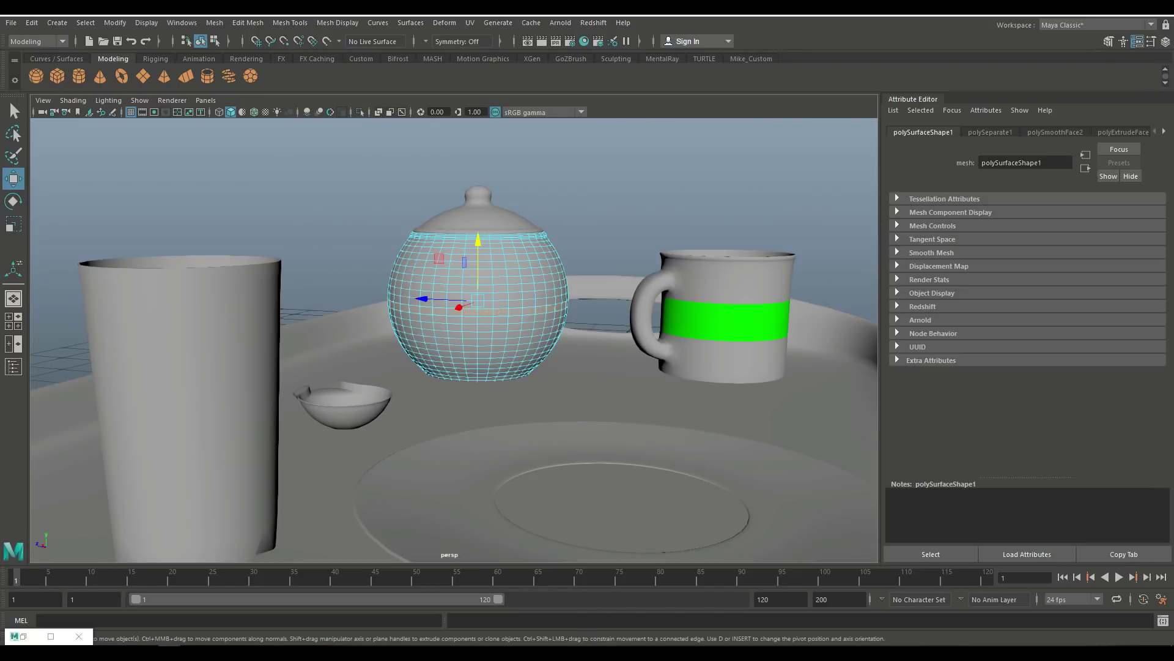
pyautogui.rightClick(525, 306)
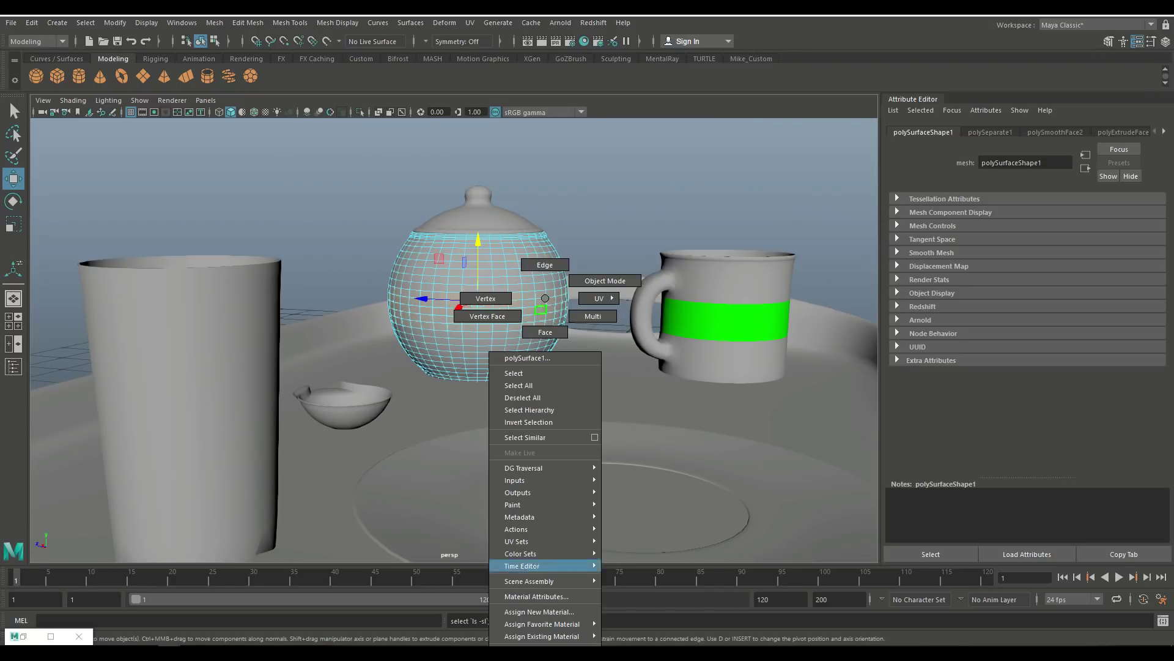
pyautogui.click(529, 296)
pyautogui.rightClick(527, 300)
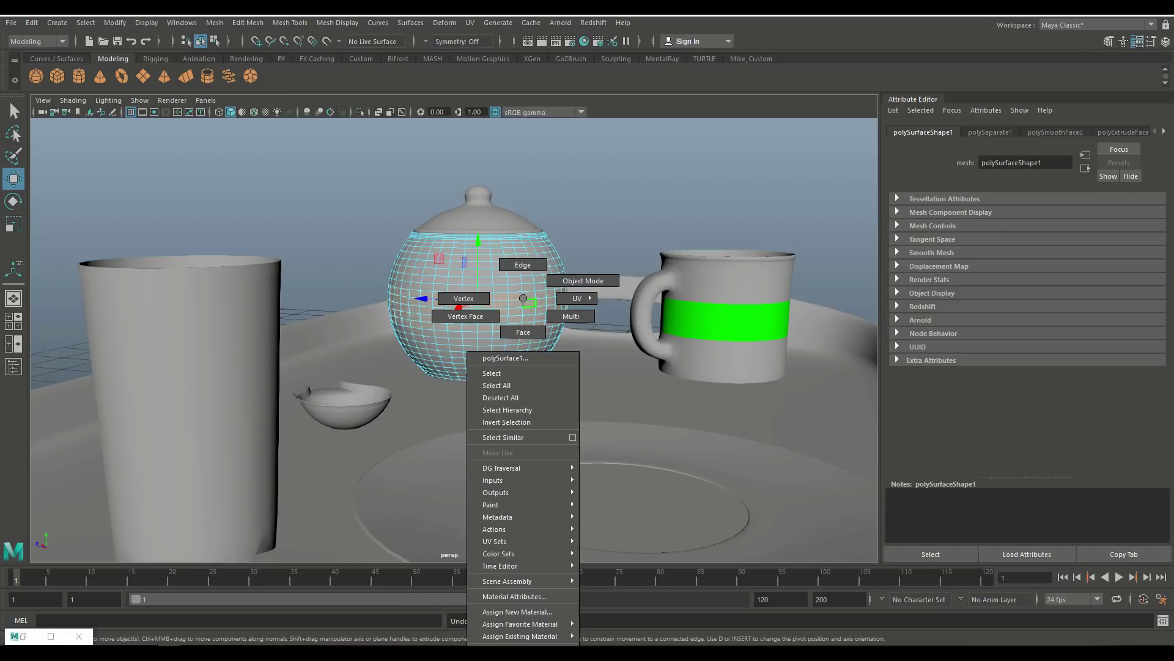
pyautogui.click(612, 630)
# Step: Assign the green lambert2 material to the faces of the knob on the pot's lid
pyautogui.scroll(5, 478, 269)
pyautogui.click(517, 392)
pyautogui.scroll(6, 550, 343)
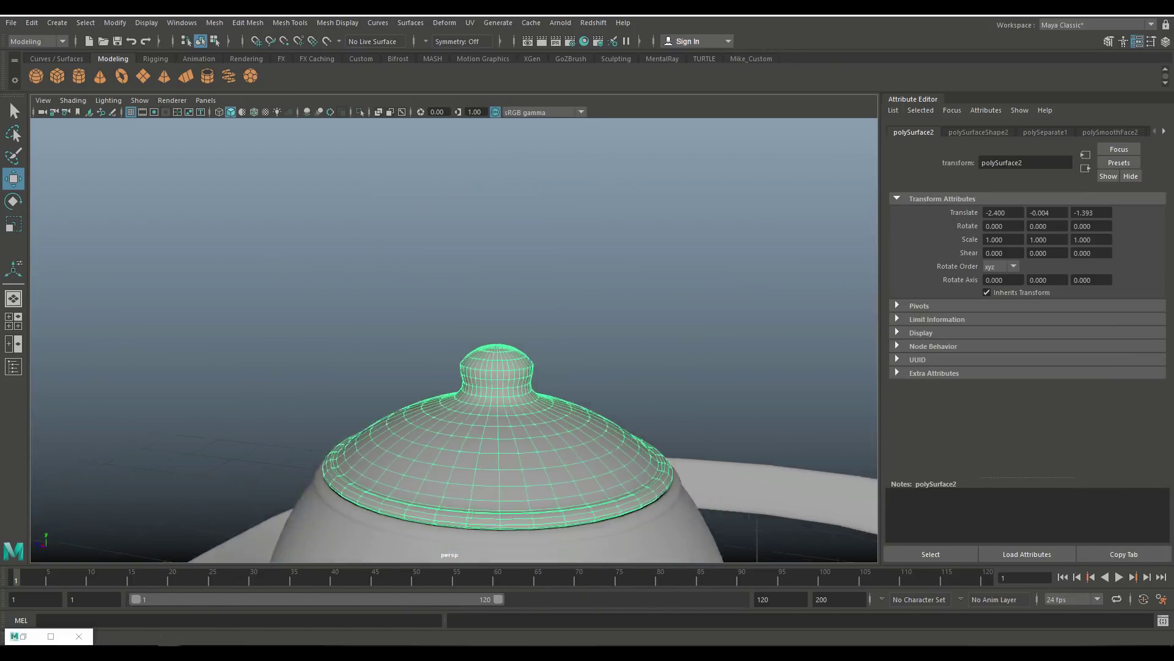
pyautogui.rightClick(563, 297)
pyautogui.click(563, 331)
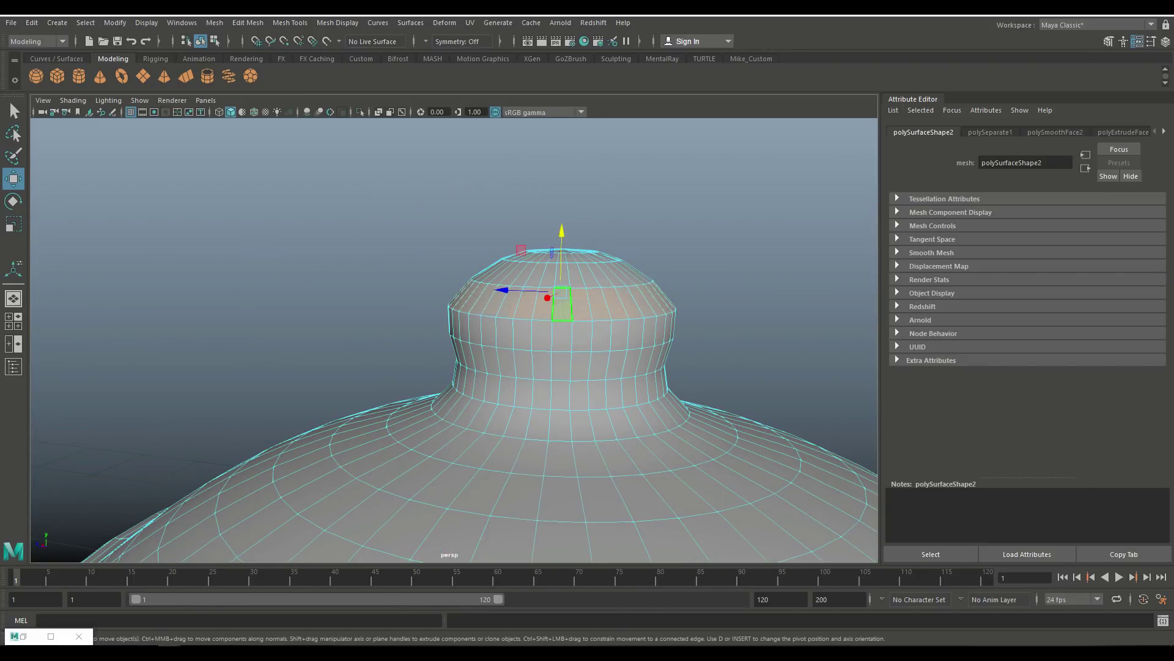
pyautogui.rightClick(543, 346)
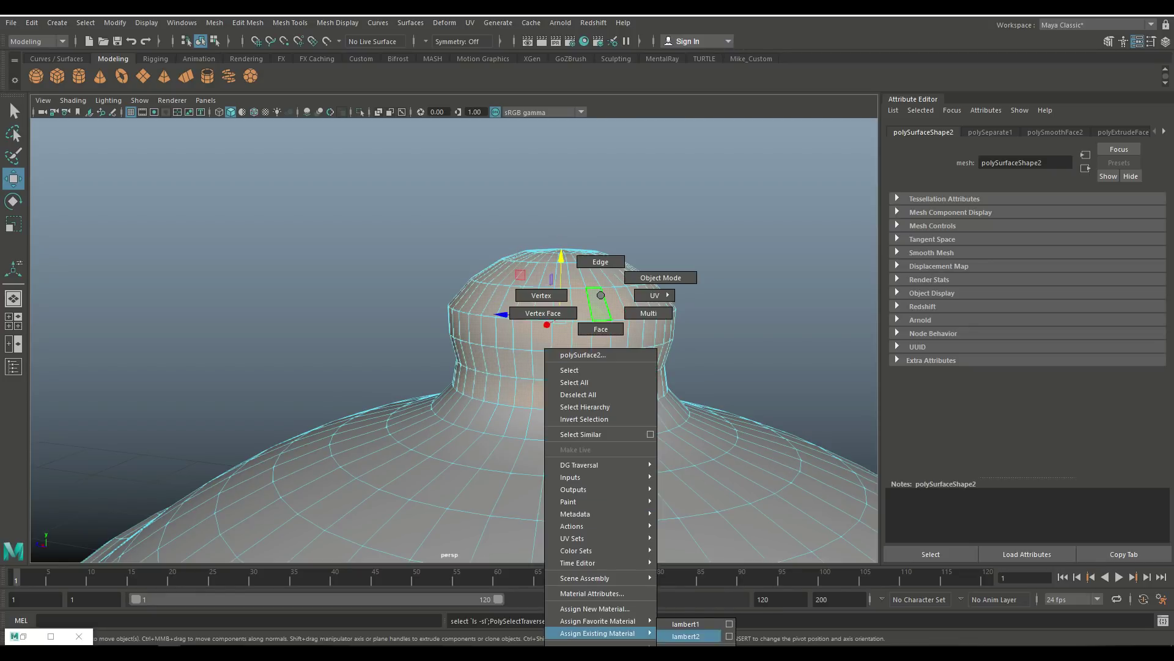
pyautogui.click(677, 631)
# Step: Assign the green lambert2 material to a ring of faces around the middle of the saucer's rim
pyautogui.scroll(-10, 465, 343)
pyautogui.keyDown('alt'); pyautogui.moveTo(465, 367); pyautogui.dragTo(465, 318); pyautogui.keyUp('alt')
pyautogui.click(456, 422)
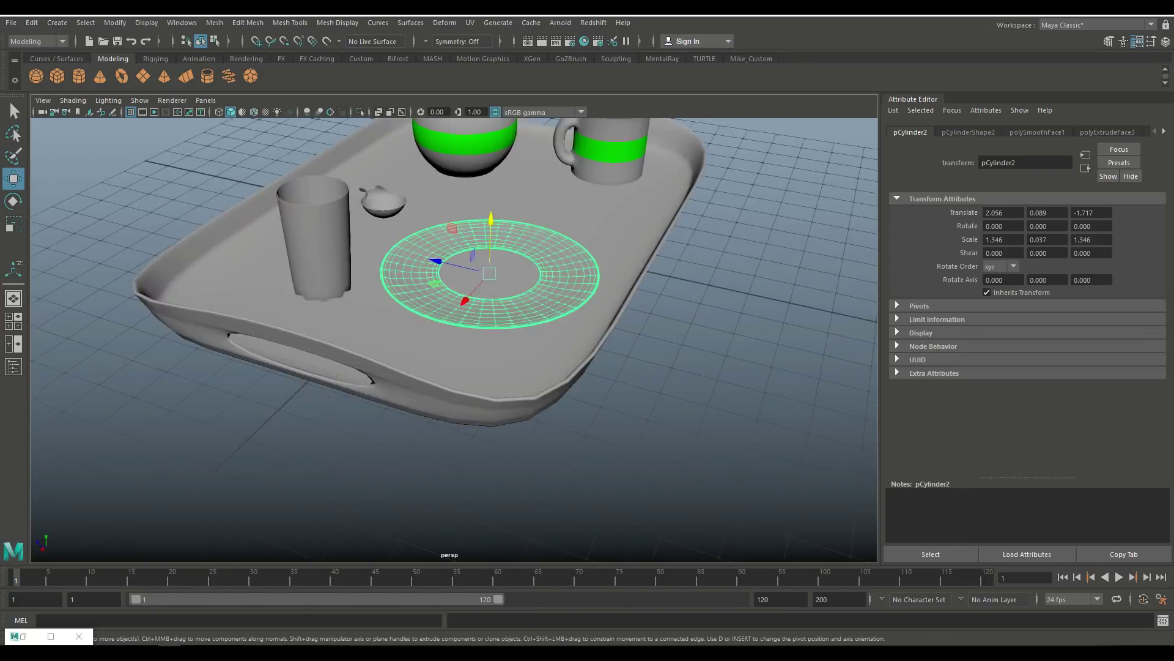
pyautogui.scroll(6, 550, 391)
pyautogui.rightClick(343, 298)
pyautogui.click(344, 332)
pyautogui.click(377, 317)
pyautogui.click(380, 292)
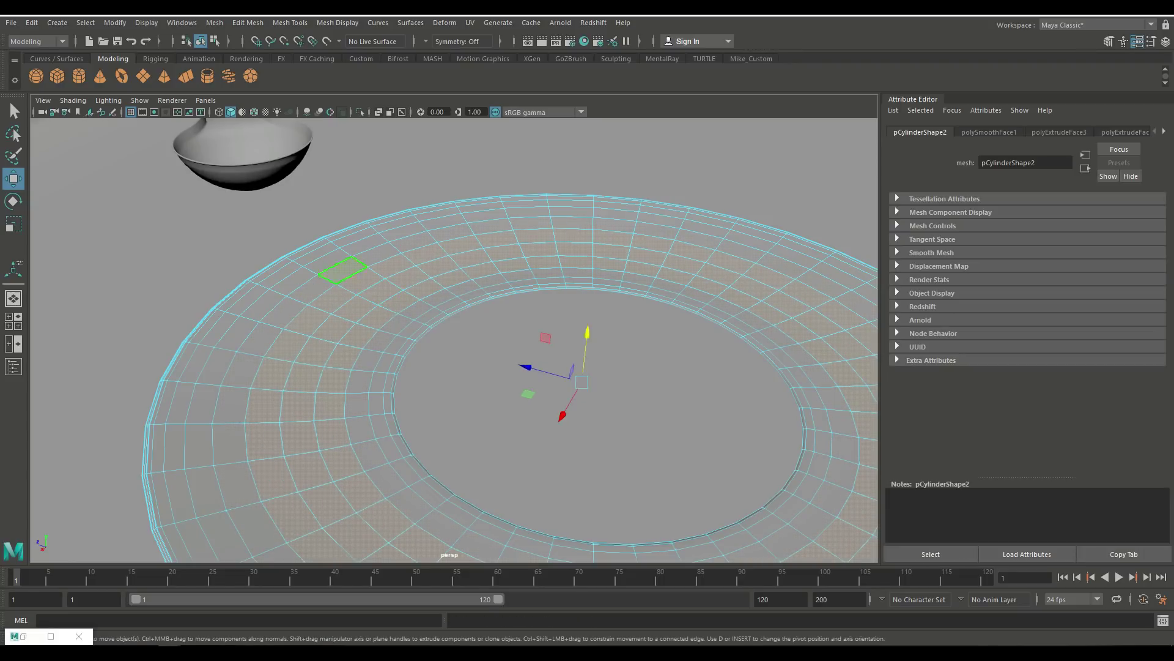
pyautogui.keyDown('ctrl'); pyautogui.moveTo(310, 288); pyautogui.dragTo(423, 603, button='right'); pyautogui.keyUp('ctrl')
# Step: Assign a new bright red Lambert material to the whole tray
pyautogui.scroll(-6, 453, 342)
pyautogui.keyDown('alt'); pyautogui.moveTo(453, 342); pyautogui.dragTo(428, 318); pyautogui.keyUp('alt')
pyautogui.click(501, 331)
pyautogui.scroll(-6, 452, 337)
pyautogui.click(396, 308)
pyautogui.click(367, 361)
pyautogui.scroll(5, 428, 330)
pyautogui.moveTo(581, 318); pyautogui.dragTo(575, 633, button='right')
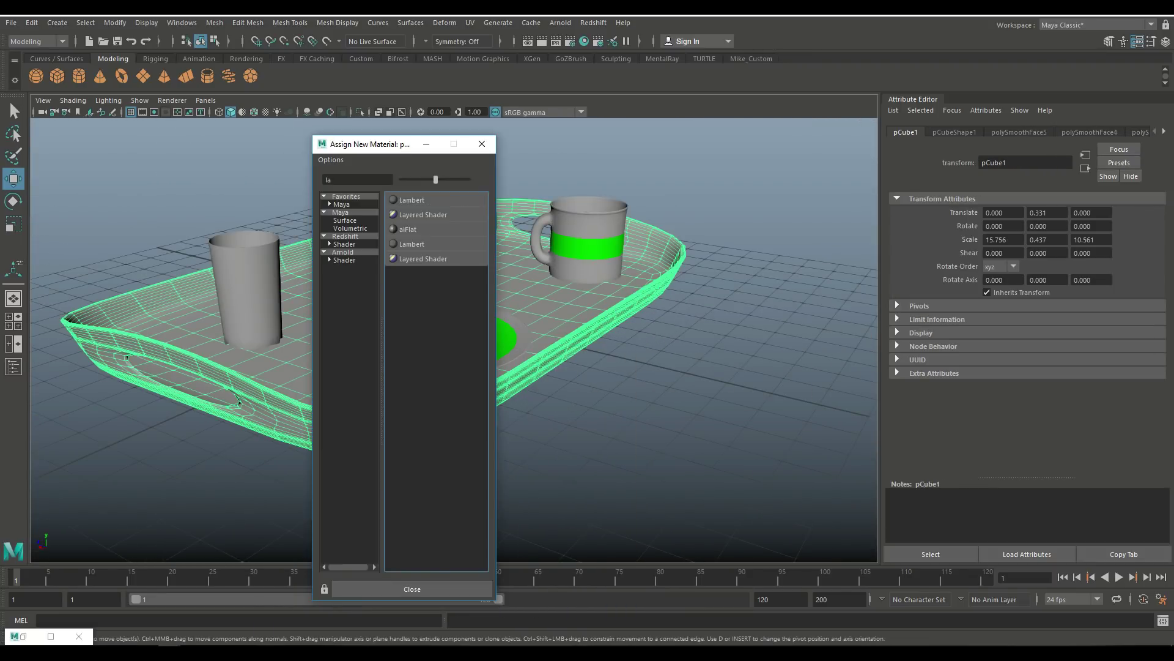
pyautogui.click(422, 244)
pyautogui.click(1003, 270)
pyautogui.click(1089, 275)
pyautogui.click(734, 489)
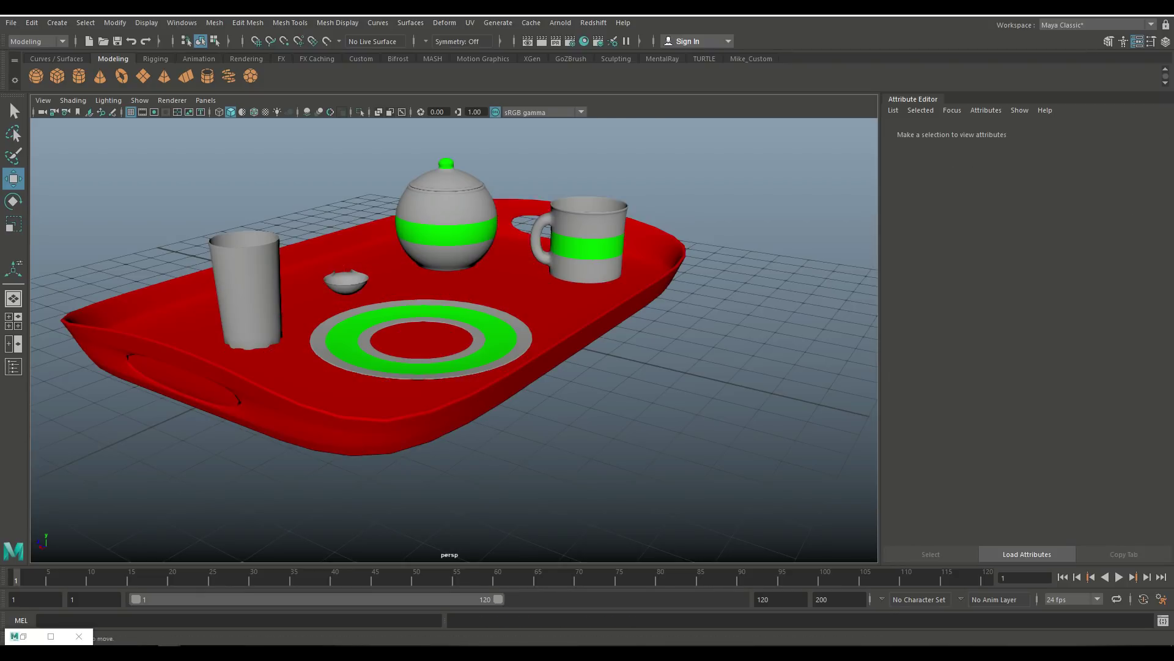
# Step: Assign a new blue Lambert material to the drinking glass
pyautogui.click(245, 288)
pyautogui.moveTo(251, 305); pyautogui.dragTo(263, 604, button='right')
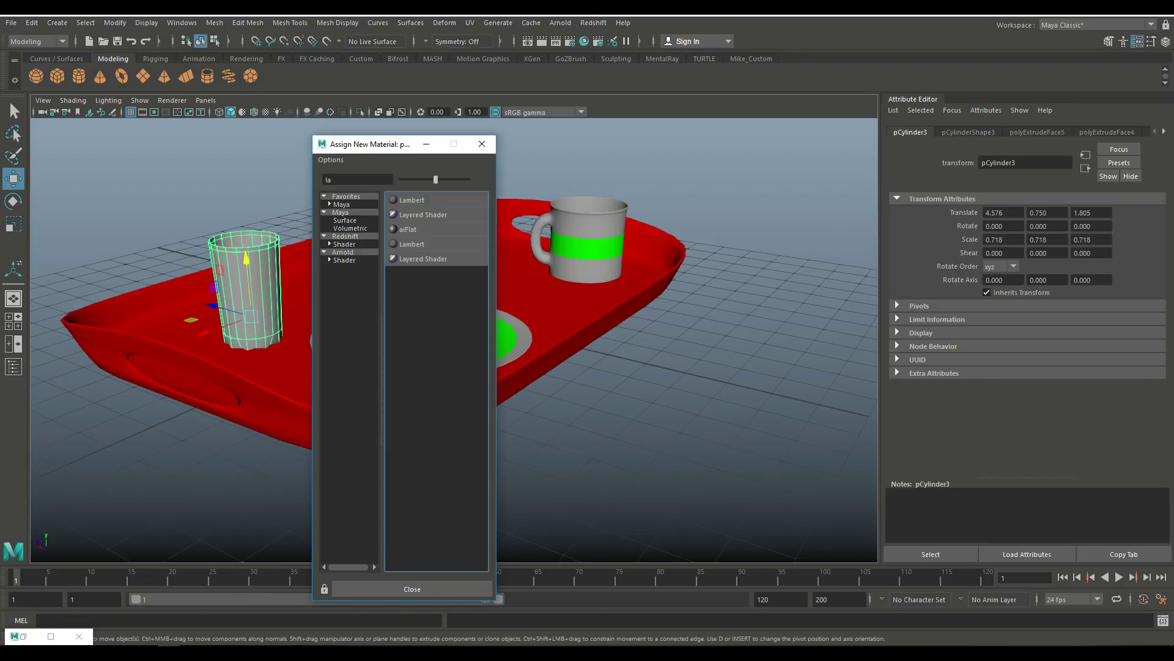
pyautogui.click(422, 245)
pyautogui.click(1003, 269)
pyautogui.click(1089, 275)
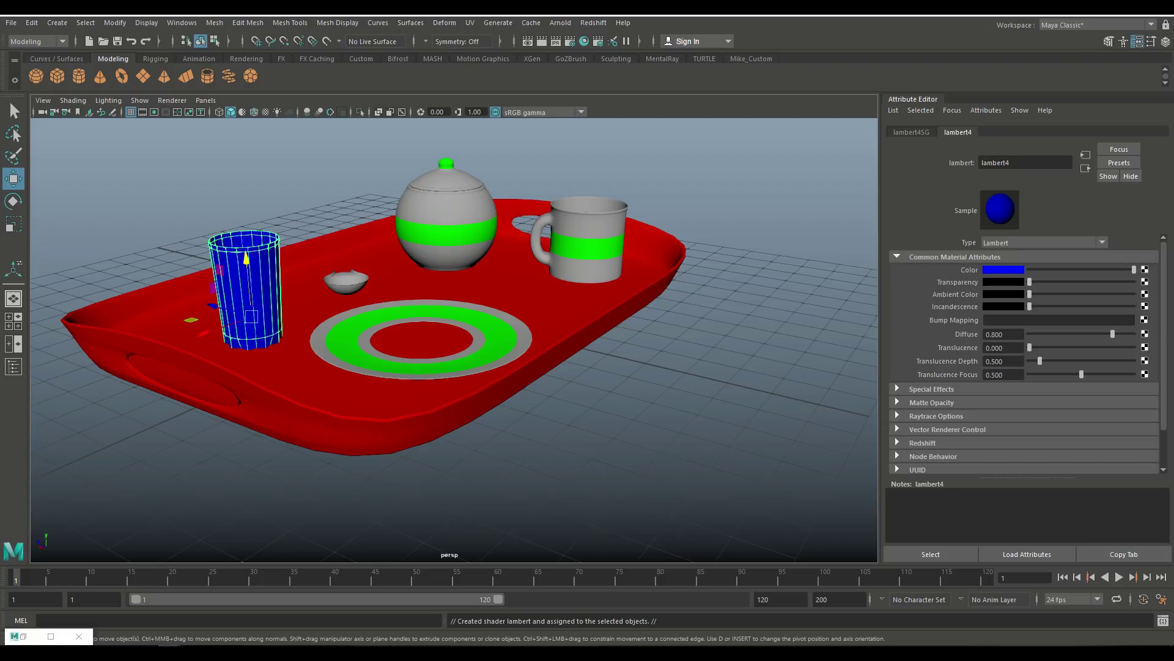
# Step: Assign a new magenta Lambert material to the spoon
pyautogui.click(345, 281)
pyautogui.moveTo(345, 283); pyautogui.dragTo(340, 596, button='right')
pyautogui.click(422, 245)
pyautogui.click(1003, 270)
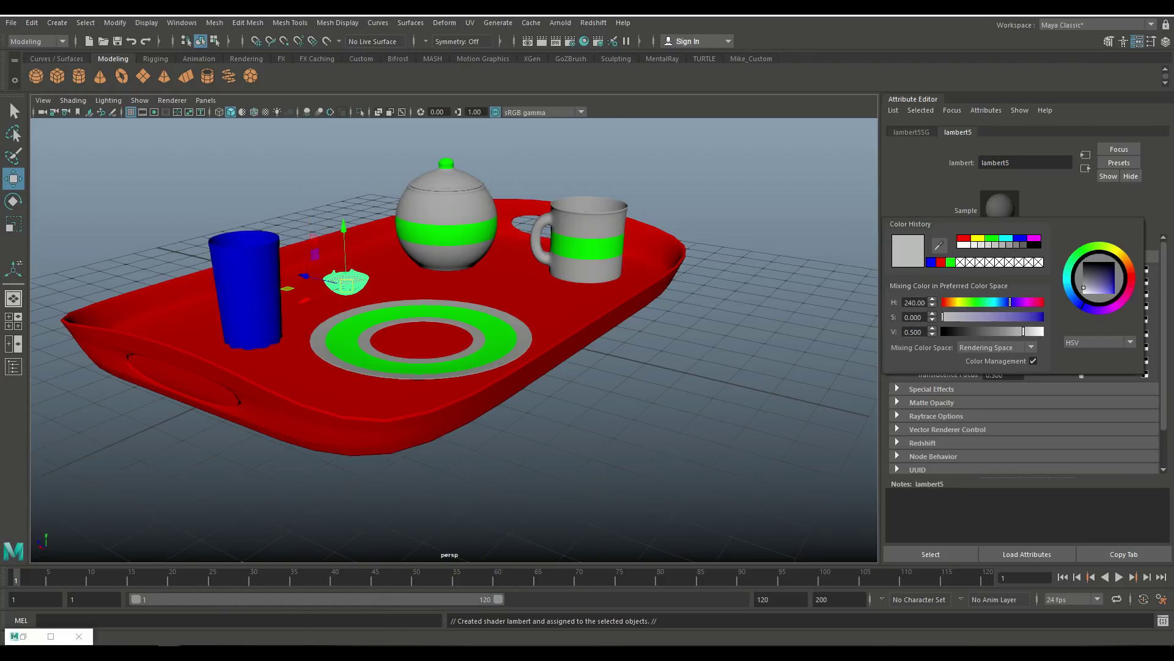
pyautogui.click(1114, 279)
pyautogui.click(765, 502)
# Step: Raise the saucer clear of the tray floor and lift the drinking glass to Translate Y 0.896
pyautogui.keyDown('alt'); pyautogui.moveTo(453, 336); pyautogui.dragTo(452, 294); pyautogui.keyUp('alt')
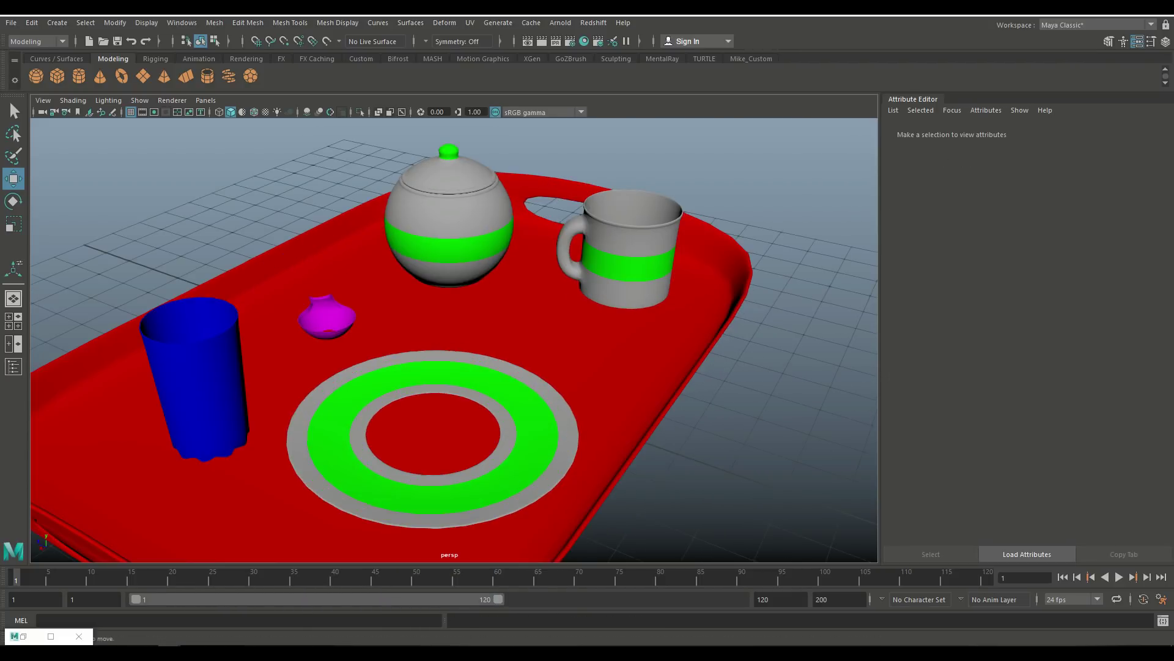
pyautogui.click(342, 465)
pyautogui.click(578, 428)
pyautogui.click(517, 495)
pyautogui.scroll(3, 517, 496)
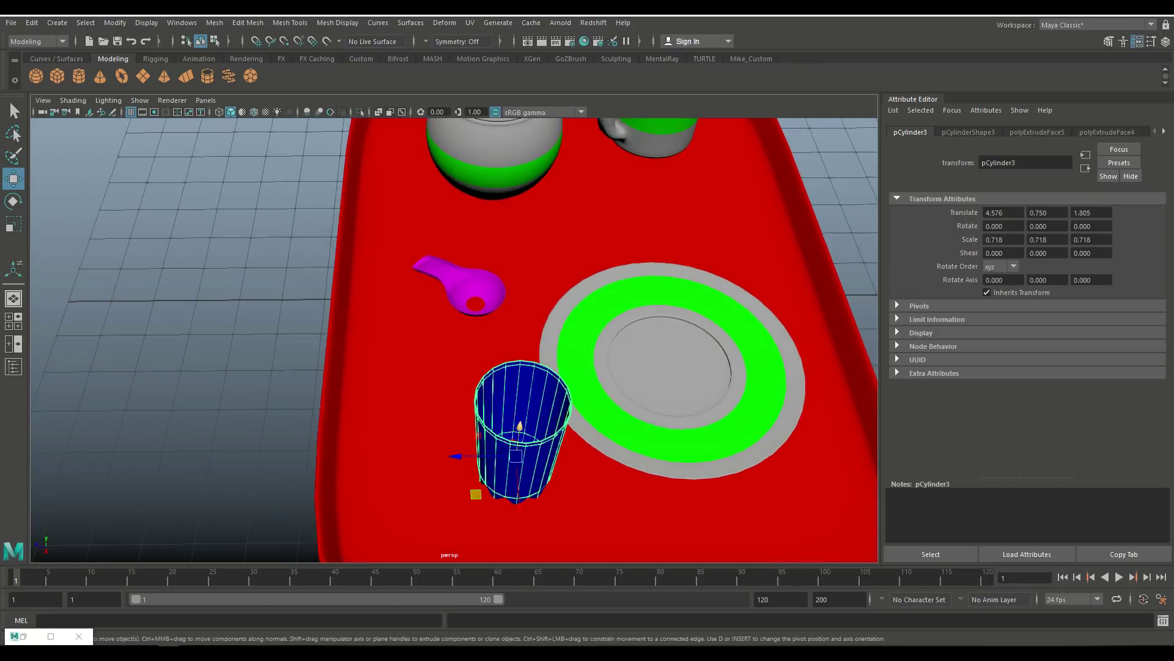
pyautogui.moveTo(534, 532); pyautogui.dragTo(534, 524)
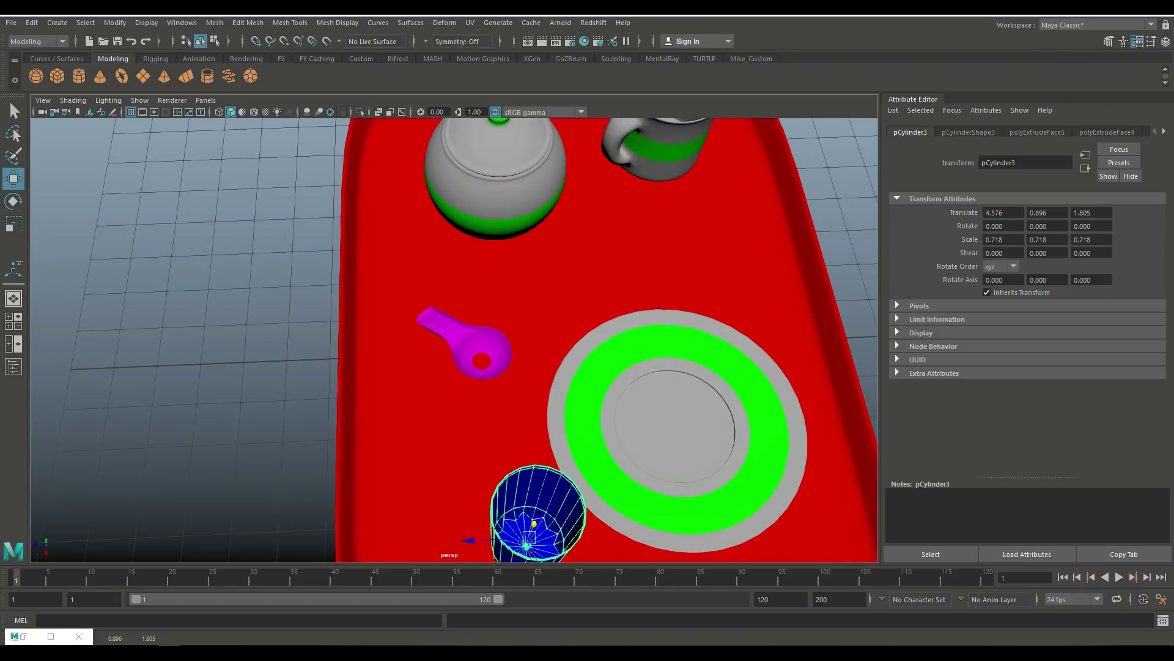
pyautogui.click(464, 343)
# Step: Delete the construction history and freeze the transformations of the tray and all the tableware
pyautogui.scroll(-10, 453, 337)
pyautogui.keyDown('alt'); pyautogui.moveTo(453, 336); pyautogui.dragTo(465, 318); pyautogui.keyUp('alt')
pyautogui.click(490, 379)
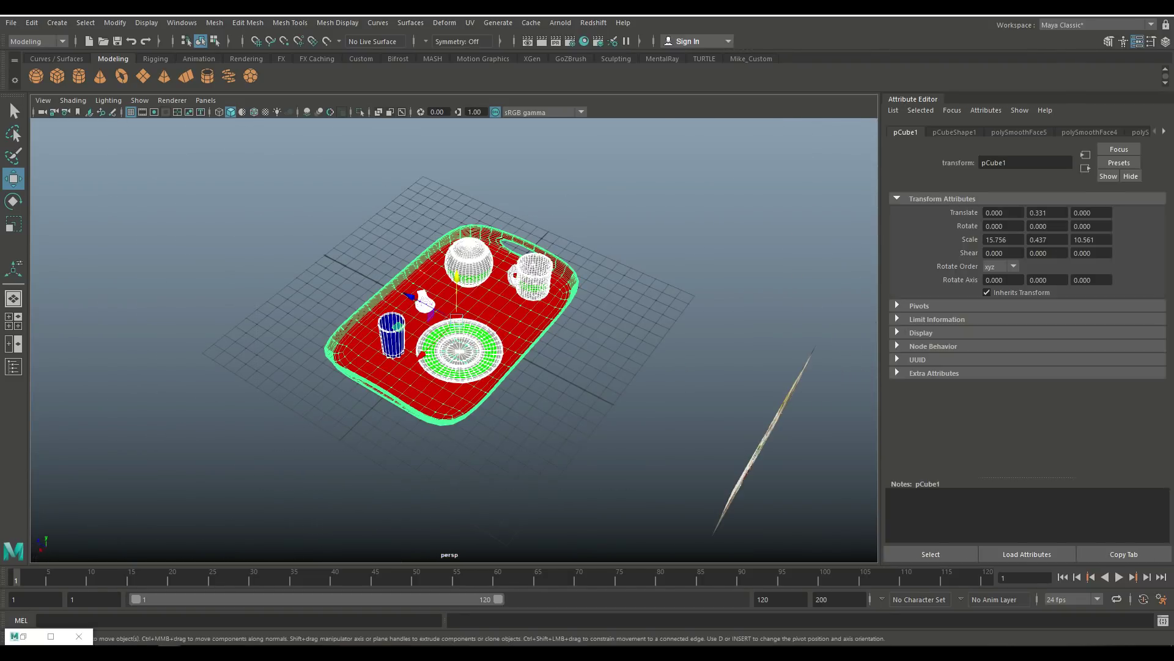
pyautogui.click(31, 22)
pyautogui.click(114, 23)
pyautogui.click(158, 79)
# Step: Export the tray scene and open the exported model in KeyShot
pyautogui.click(11, 22)
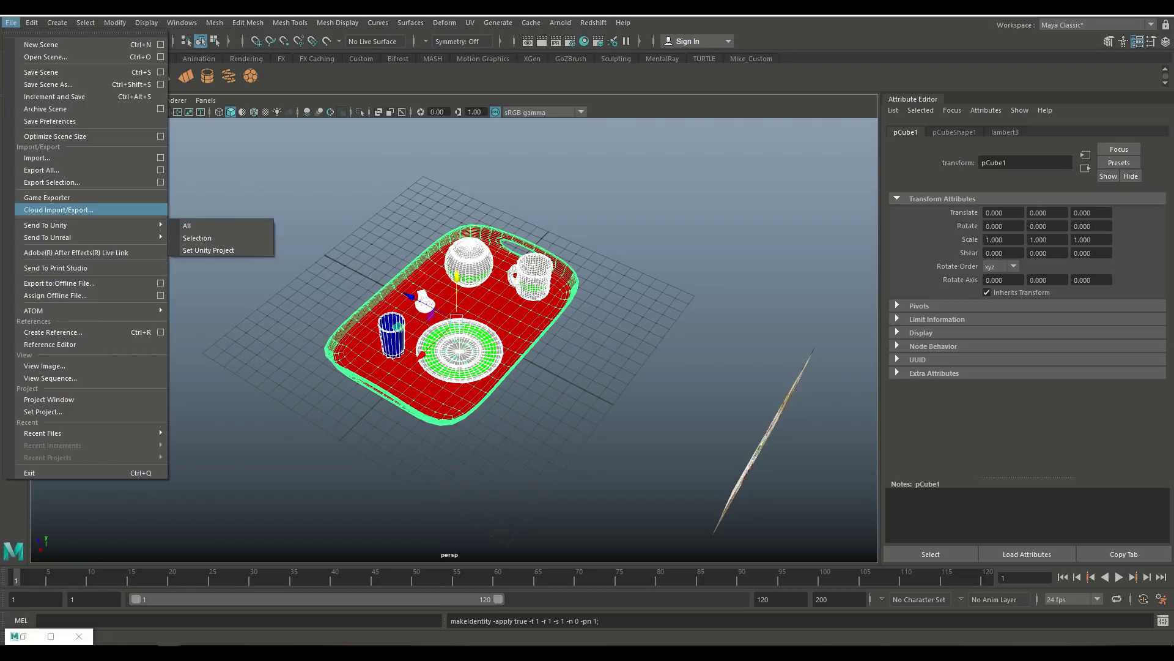
pyautogui.click(34, 199)
pyautogui.doubleClick(187, 155)
pyautogui.doubleClick(309, 171)
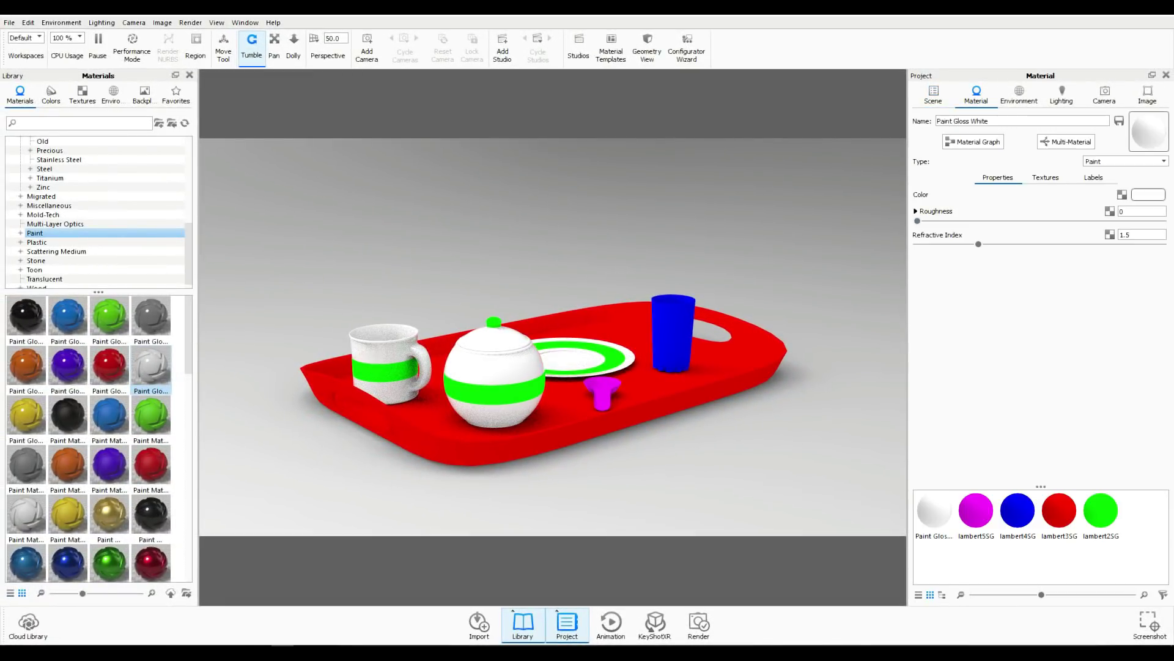
# Step: Light the scene with the interior environment Dosch-Apartment_2k
pyautogui.click(114, 95)
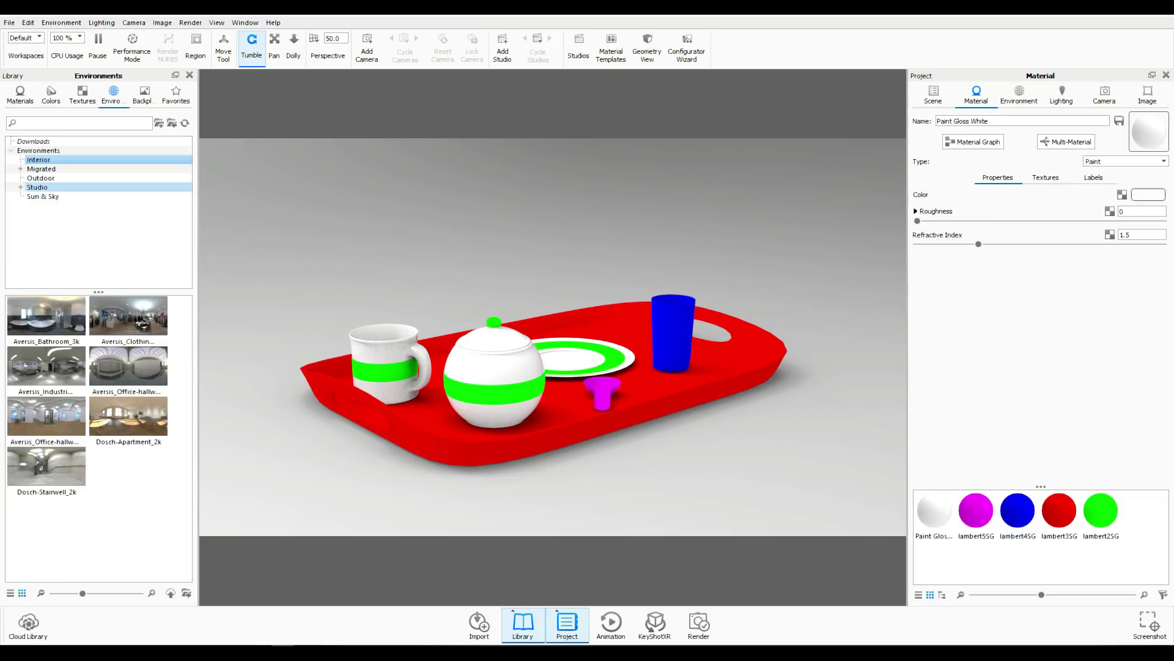
pyautogui.click(144, 94)
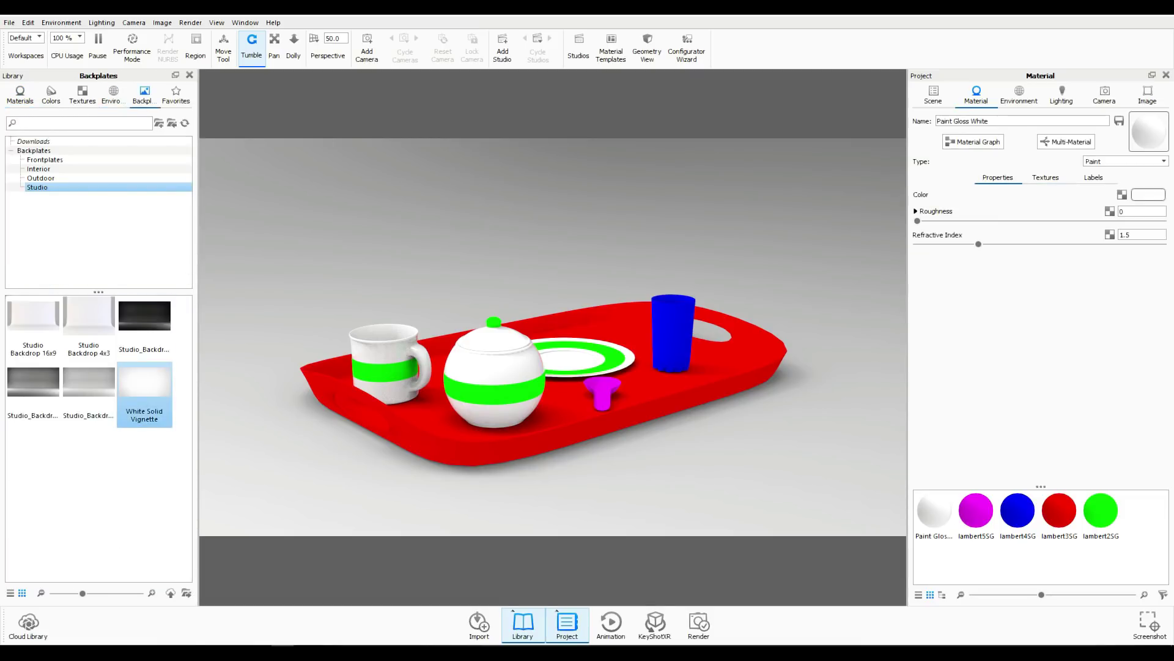
pyautogui.click(113, 94)
pyautogui.click(38, 159)
pyautogui.doubleClick(129, 419)
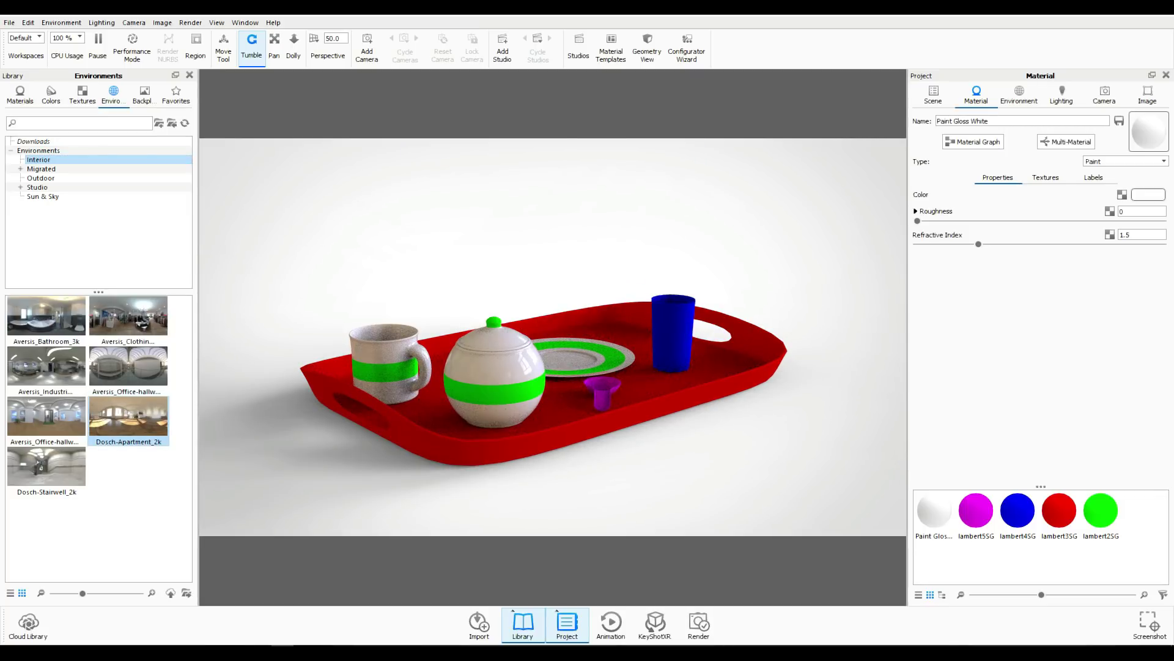
# Step: Apply a light frosted glass material from the library to the drinking glass
pyautogui.click(20, 95)
pyautogui.click(49, 205)
pyautogui.scroll(4, 98, 214)
pyautogui.click(45, 196)
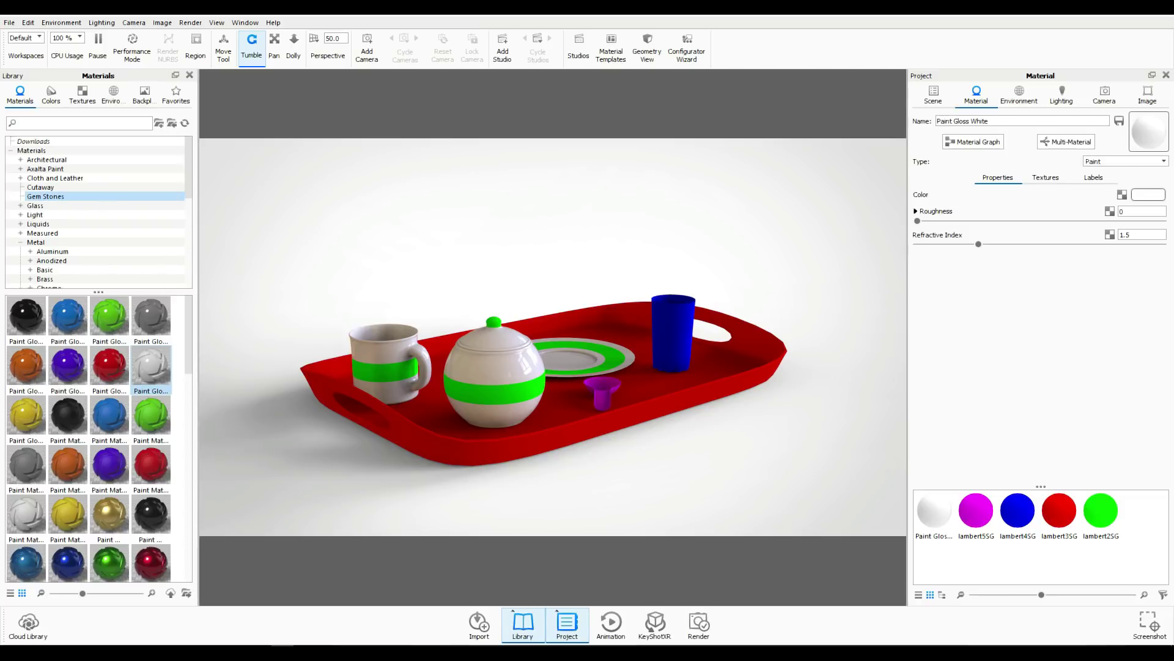
pyautogui.click(45, 214)
pyautogui.click(48, 224)
pyautogui.moveTo(110, 318); pyautogui.dragTo(673, 333)
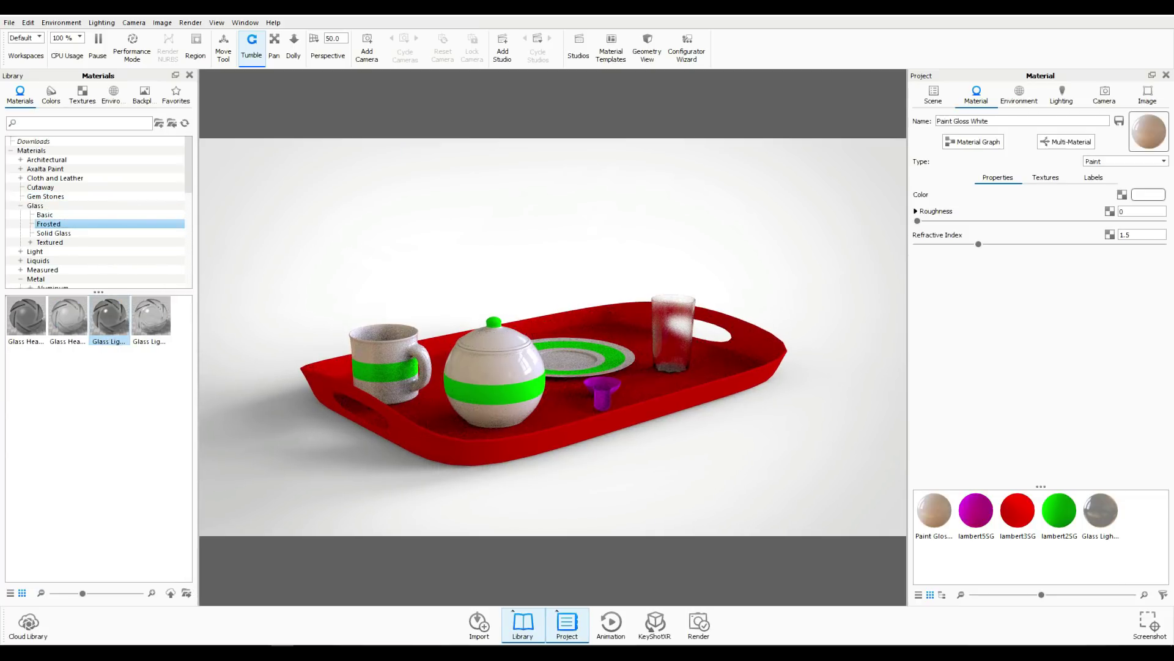
# Step: Apply a pine wood material from the library to the tray
pyautogui.scroll(-8, 61, 245)
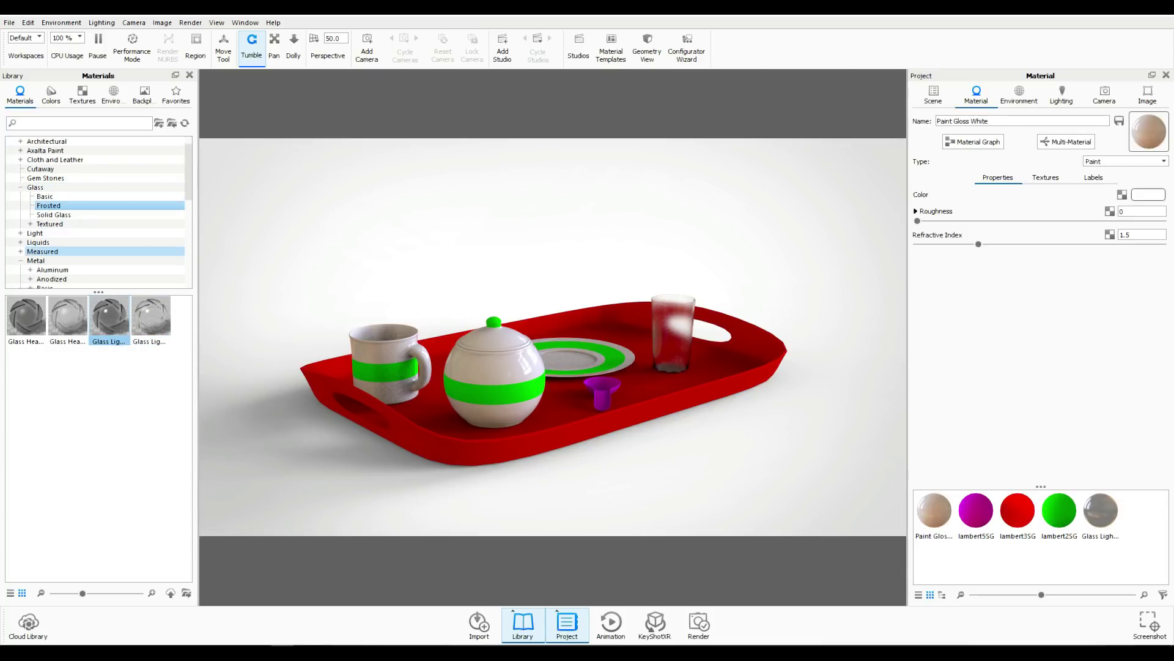
pyautogui.click(36, 279)
pyautogui.moveTo(152, 519); pyautogui.dragTo(703, 391)
pyautogui.scroll(4, 49, 206)
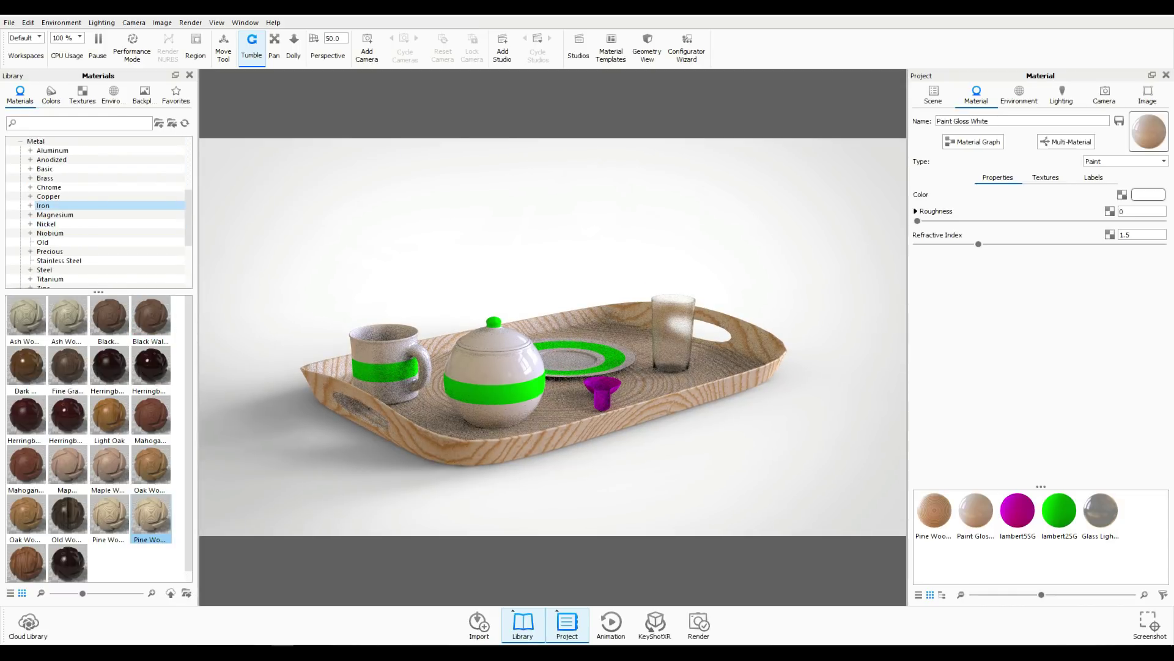
# Step: Apply the shiny green gloss paint to the green bands on the tableware
pyautogui.scroll(-4, 49, 205)
pyautogui.click(20, 224)
pyautogui.click(45, 252)
pyautogui.moveTo(109, 367); pyautogui.dragTo(494, 389)
pyautogui.moveTo(109, 316)
pyautogui.mouseDown()
pyautogui.moveTo(673, 398)
pyautogui.moveTo(494, 388)
pyautogui.mouseUp()
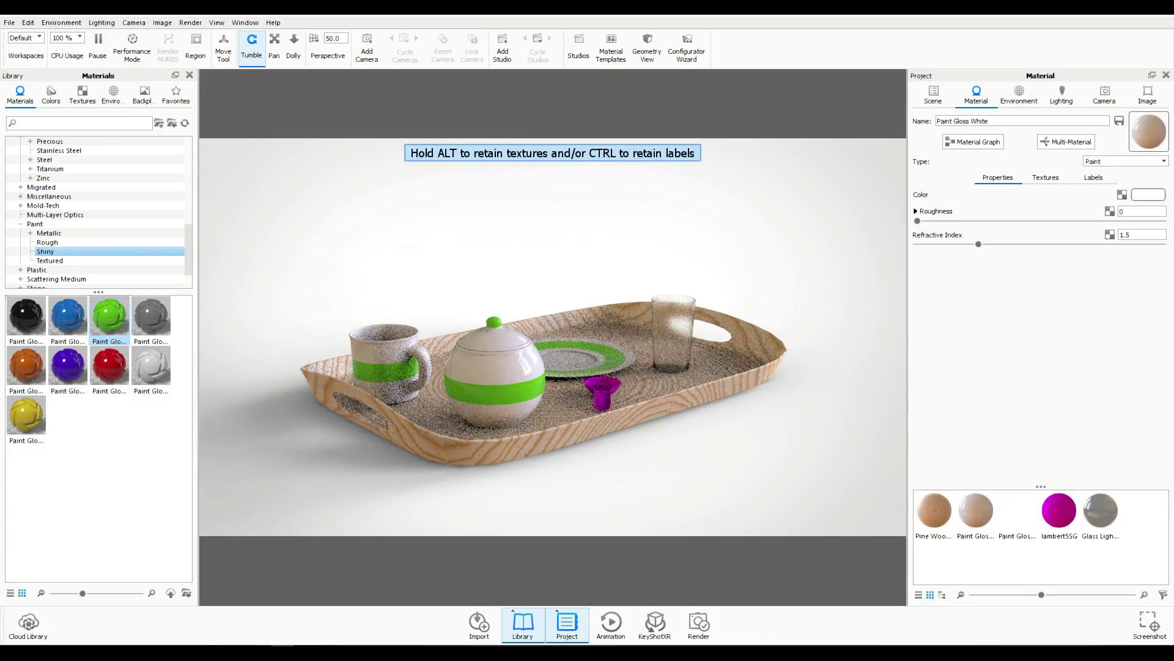
# Step: Apply Paint Gloss White to the spoon and frame the camera closer on the pot and teacup
pyautogui.click(35, 223)
pyautogui.moveTo(151, 367); pyautogui.dragTo(538, 330)
pyautogui.click(663, 338)
pyautogui.scroll(5, 663, 338)
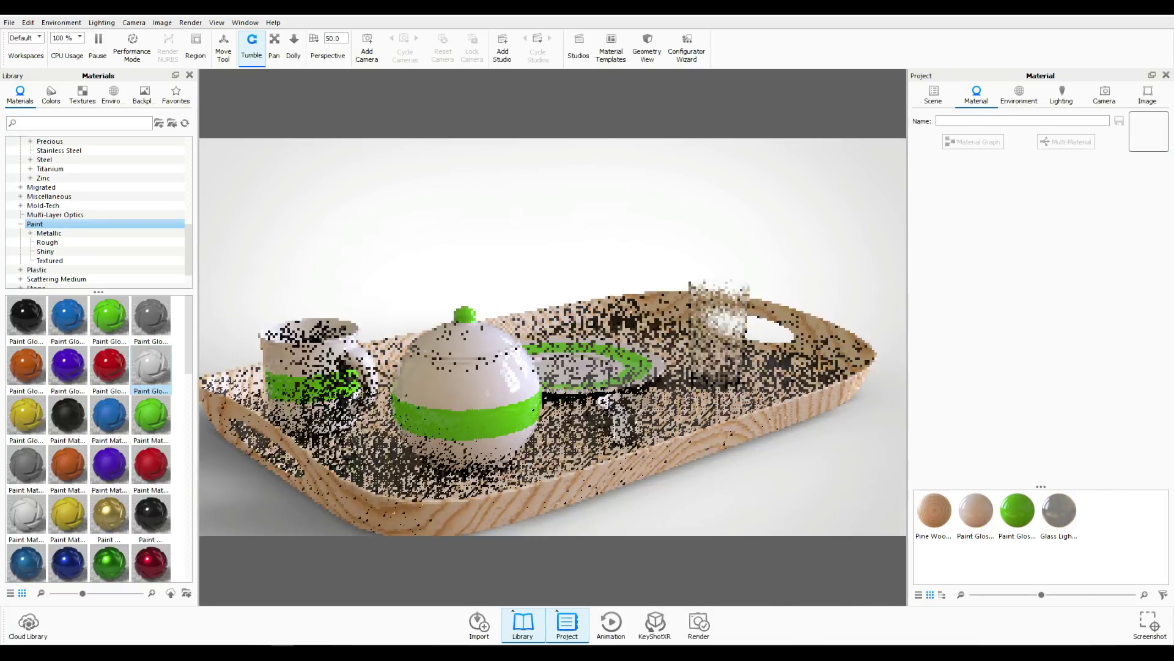
pyautogui.moveTo(550, 367); pyautogui.dragTo(765, 367)
pyautogui.scroll(3, 552, 337)
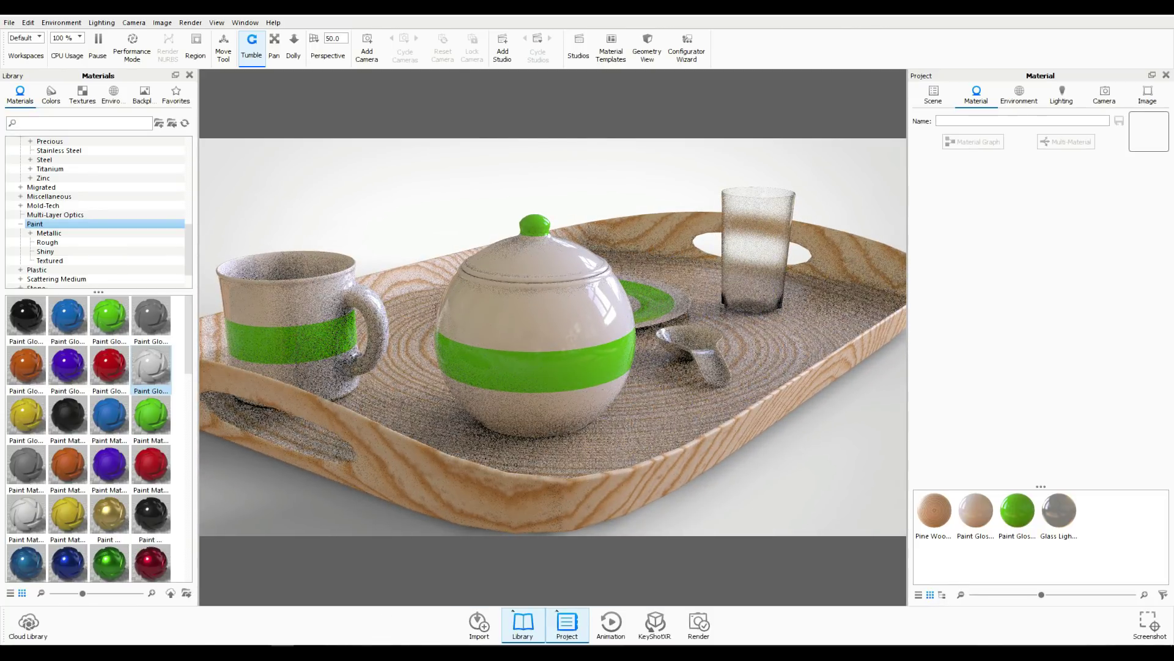
# Step: Set the camera's focal length to 53.36 mm and enable depth of field with a focus distance of 17.266 cm
pyautogui.click(1147, 94)
pyautogui.click(1105, 95)
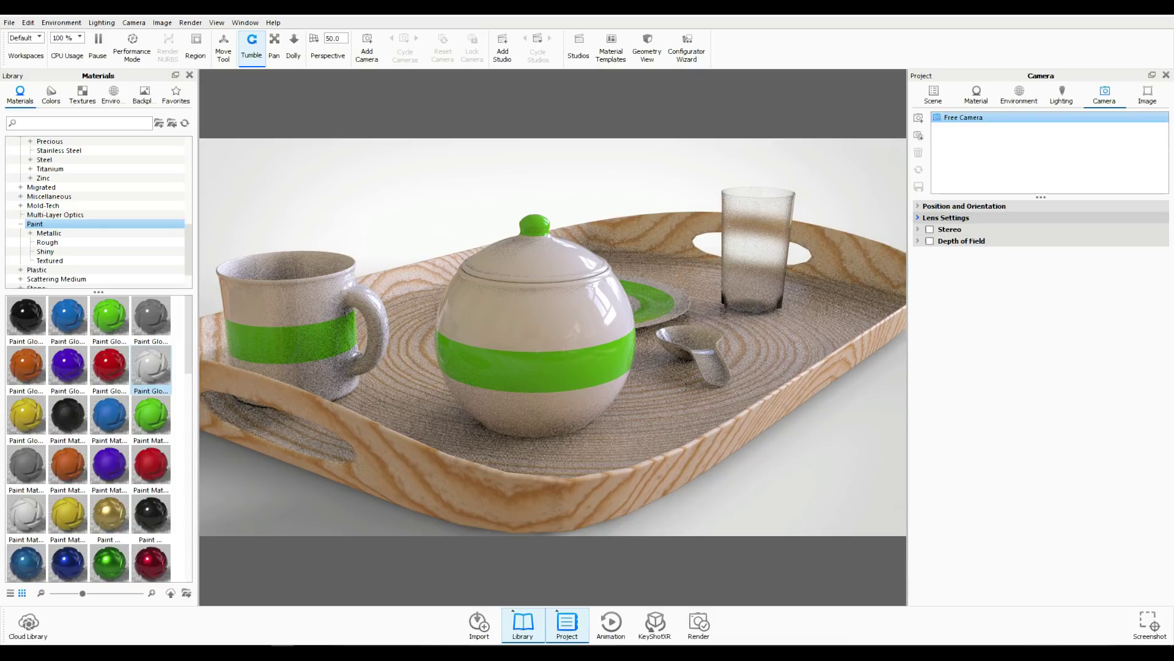
pyautogui.click(946, 218)
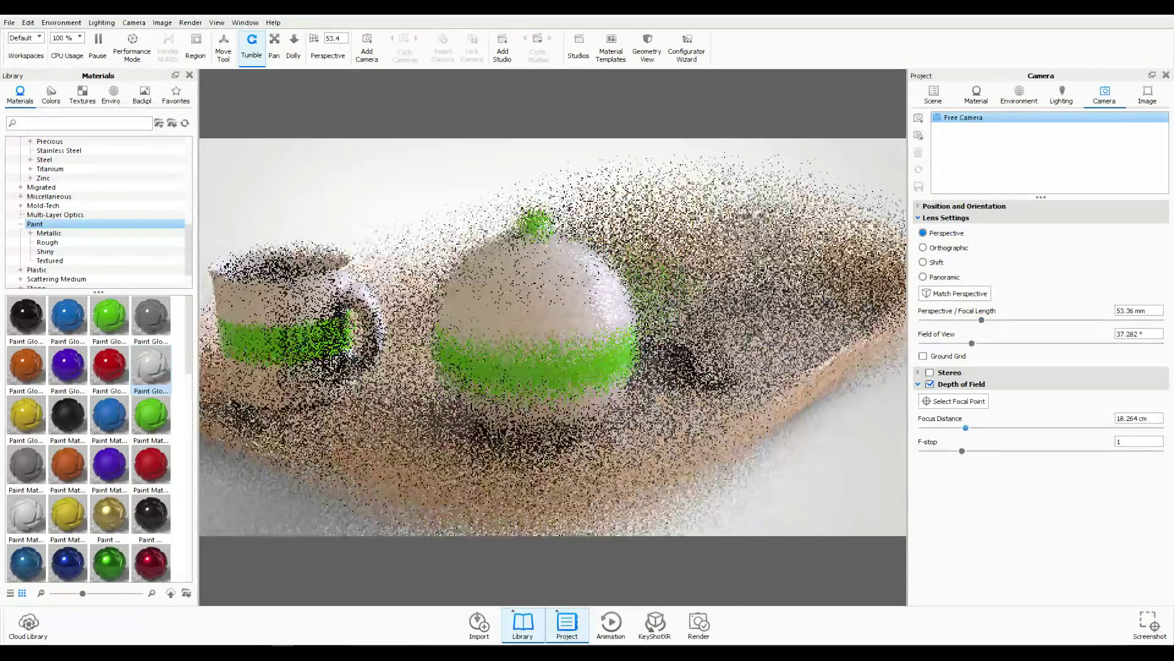
pyautogui.moveTo(962, 428); pyautogui.dragTo(963, 427)
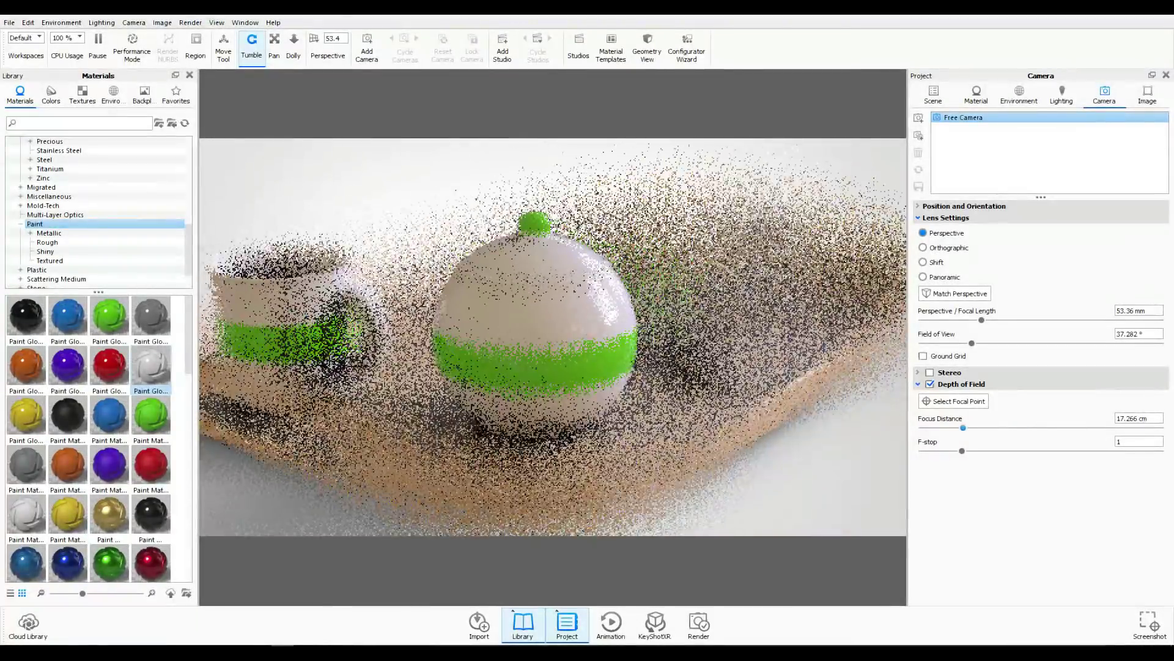